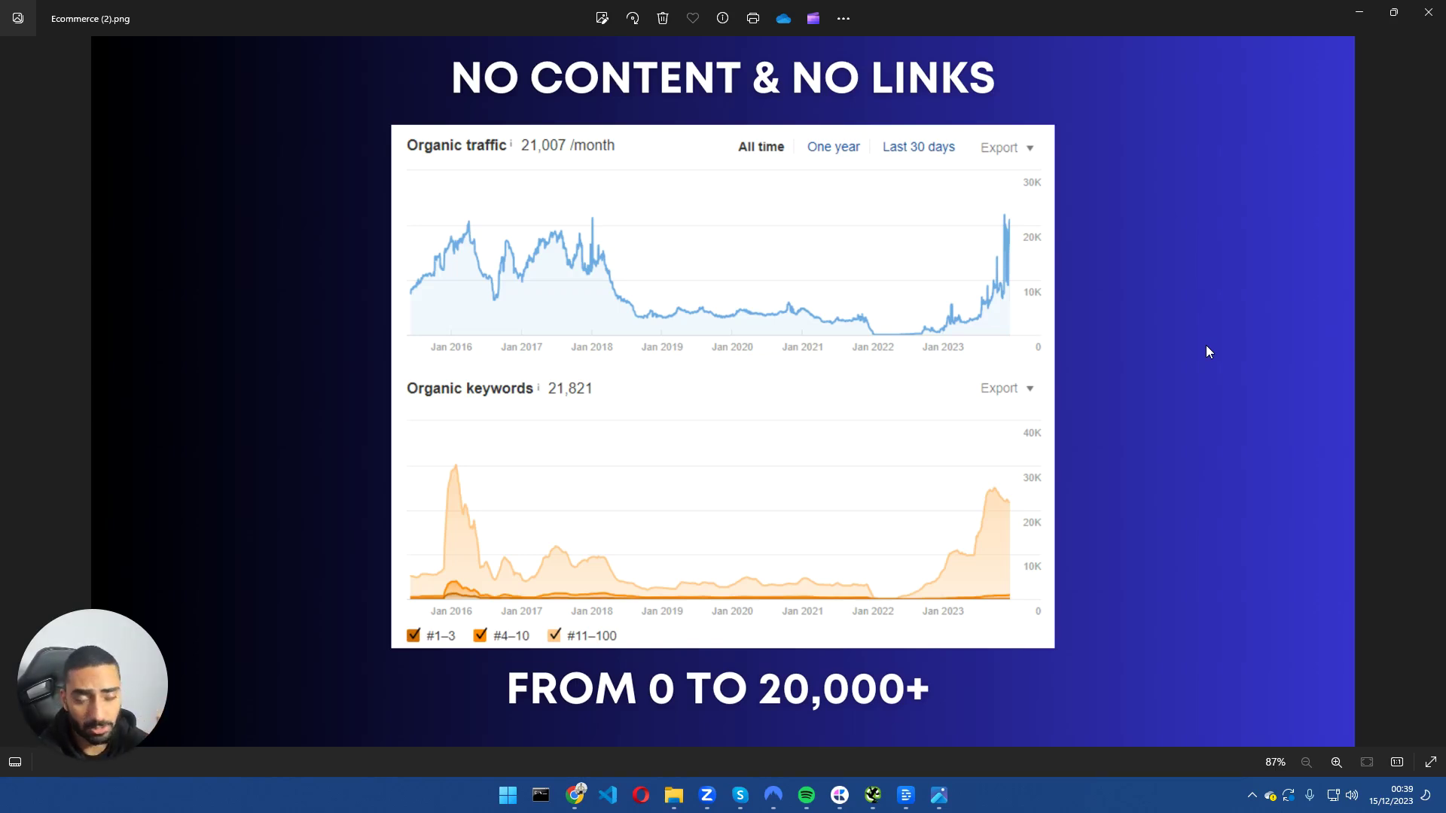
- Flip between the NO BACKLINKS and NO CONTENT & NO LINKS slides, then return to Keywords Explorer
{"action": "key", "text": "Right"}
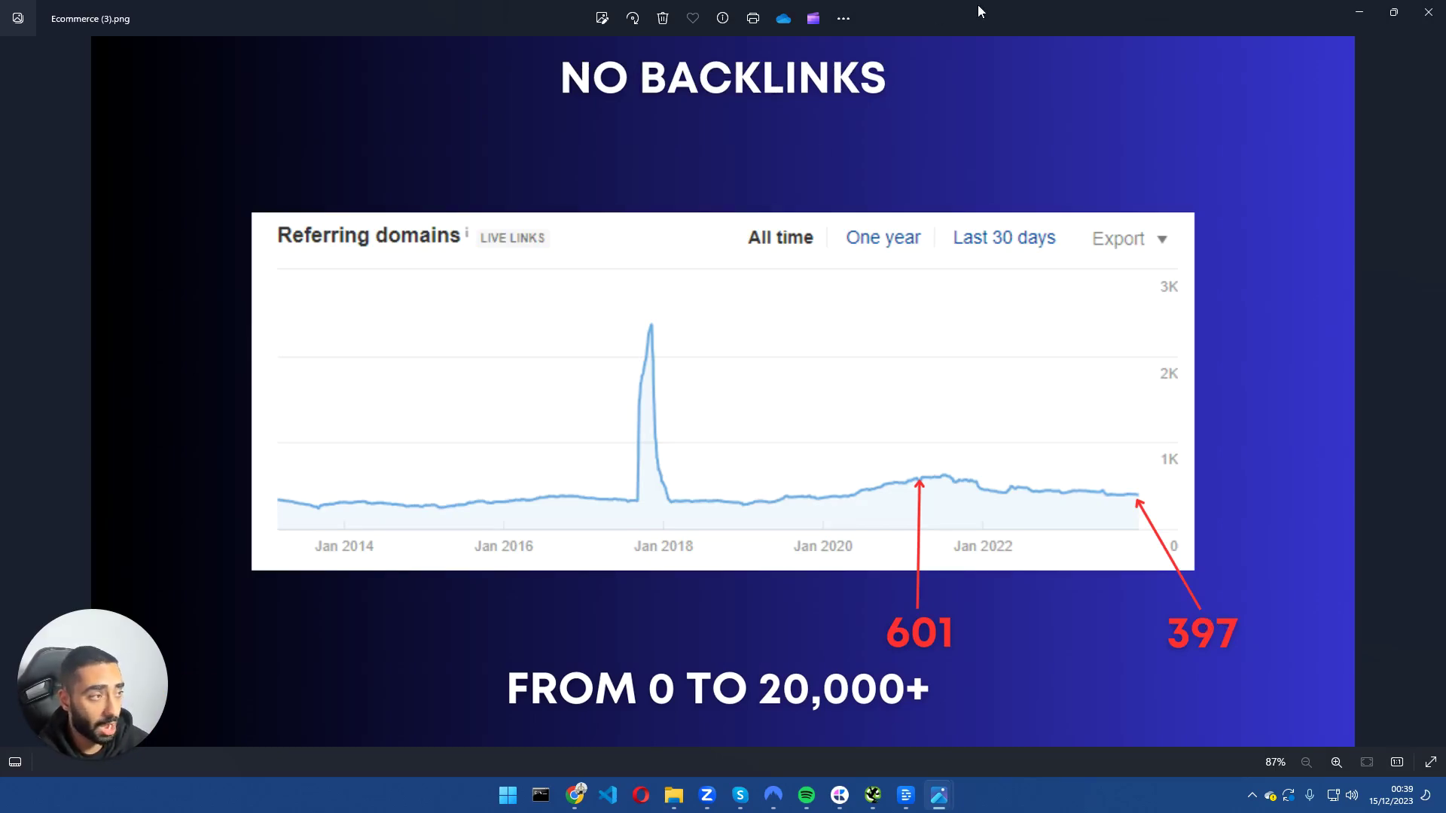
{"action": "key", "text": "Left"}
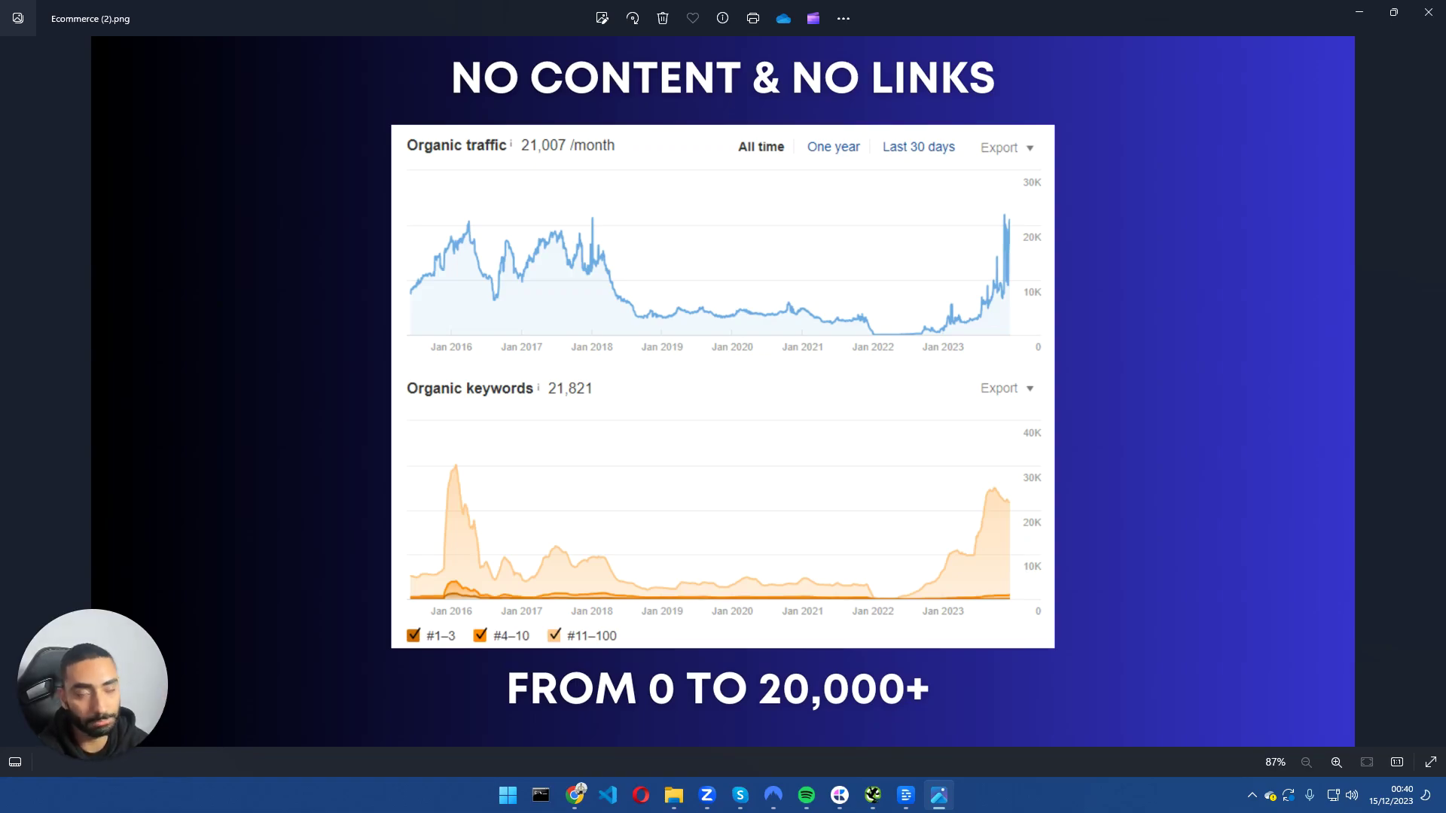
{"action": "key", "text": "super+shift+Left"}
{"action": "key", "text": "ctrl+Tab"}
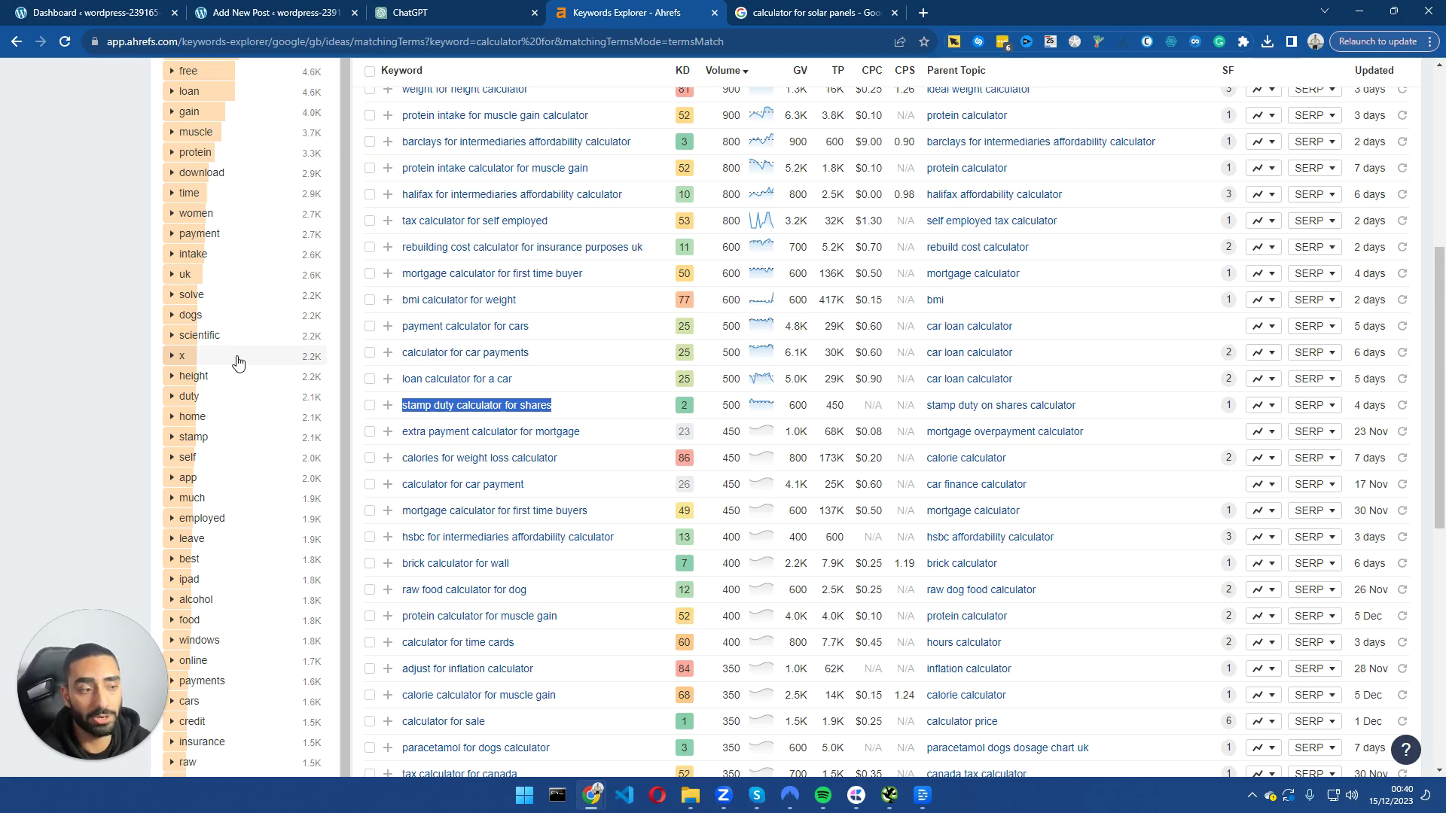
- Check the 500 volume for 'stamp duty calculator for shares', then open a new Google tab
{"action": "double_click", "coordinate": [730, 406]}
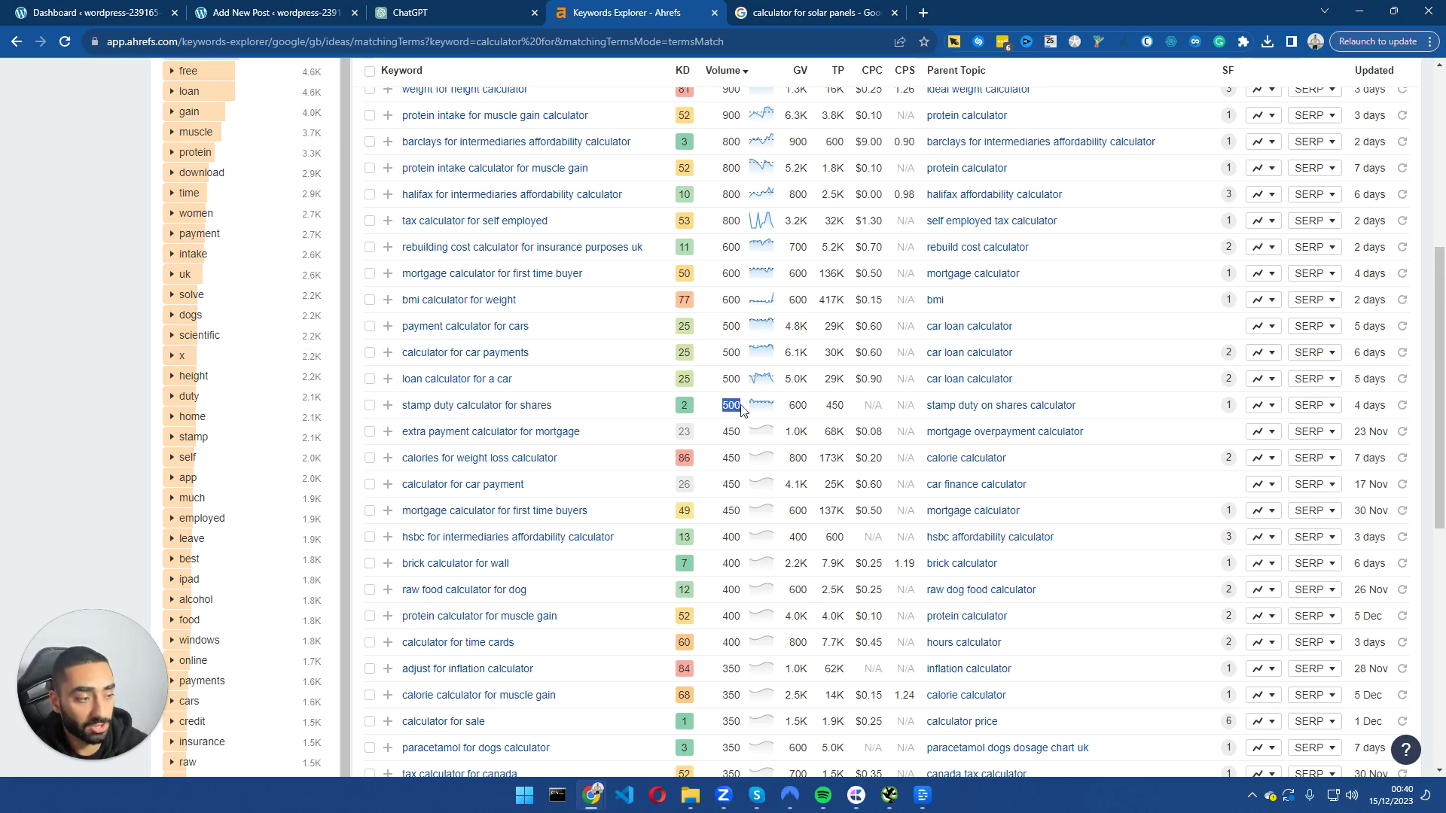
{"action": "left_click", "coordinate": [673, 412]}
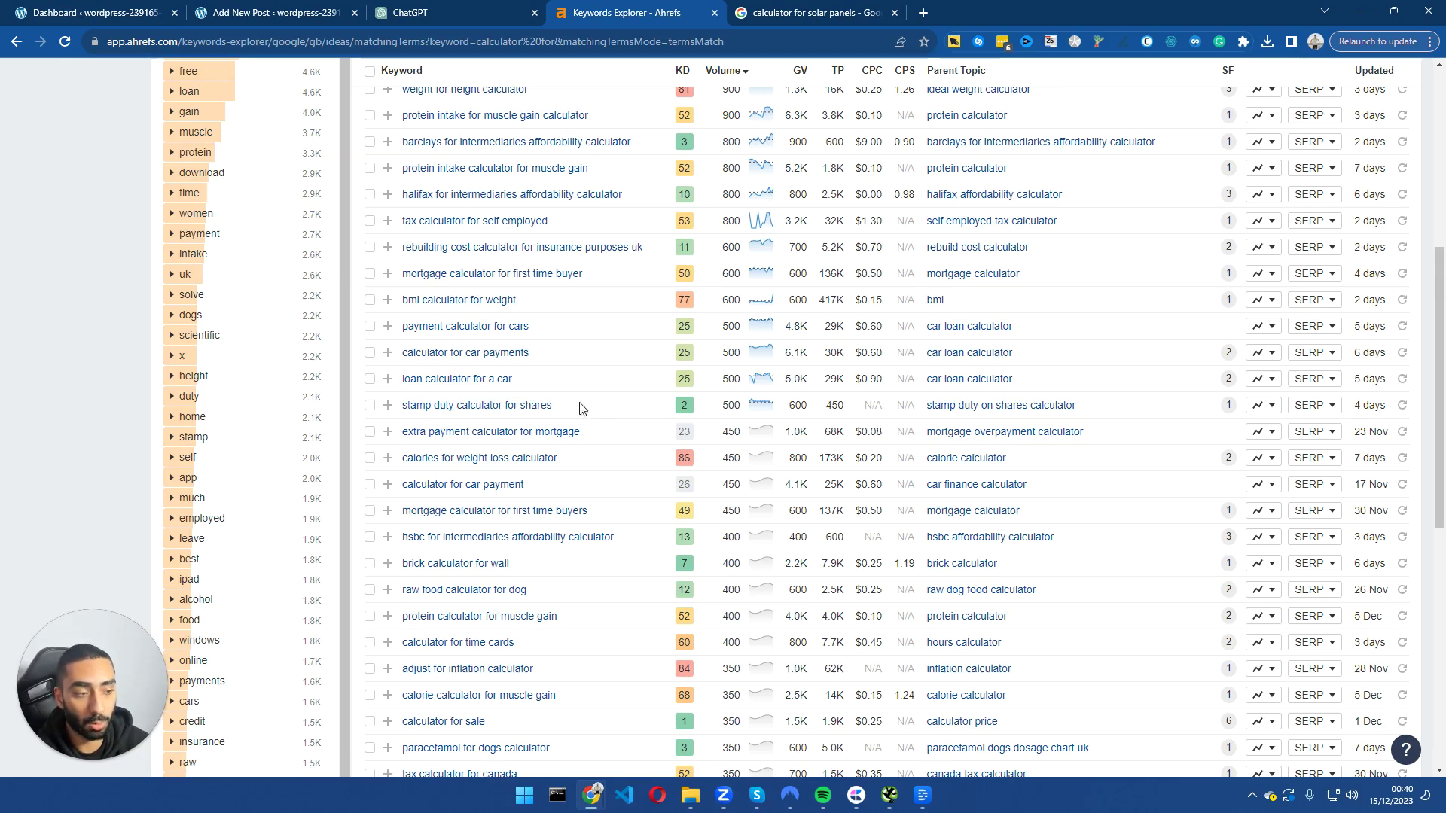
{"action": "left_click", "coordinate": [528, 405]}
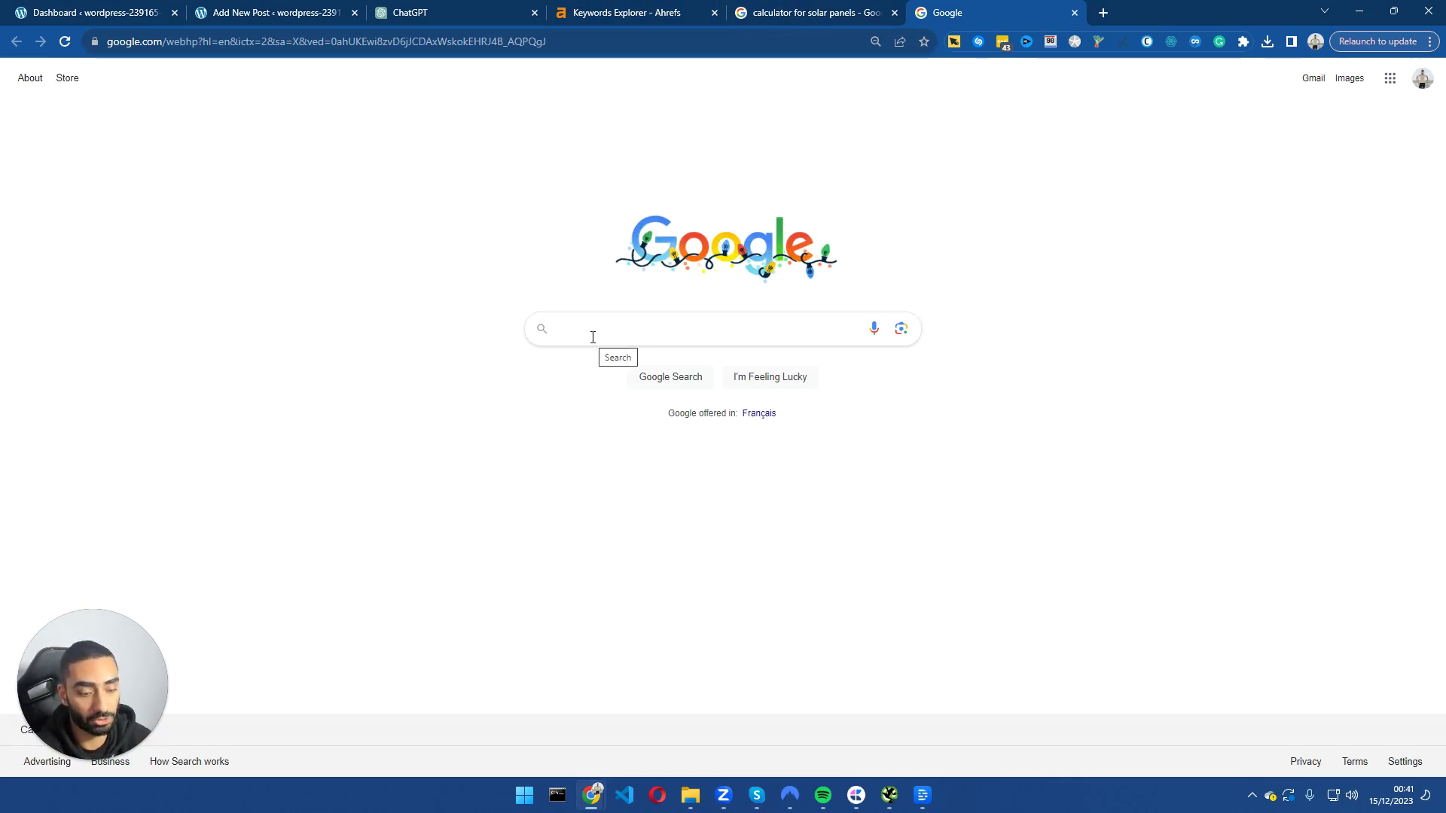
- Try 'calculator for' followed by a, b, c and d to browse Google's suggestions
{"action": "type", "text": "calc"}
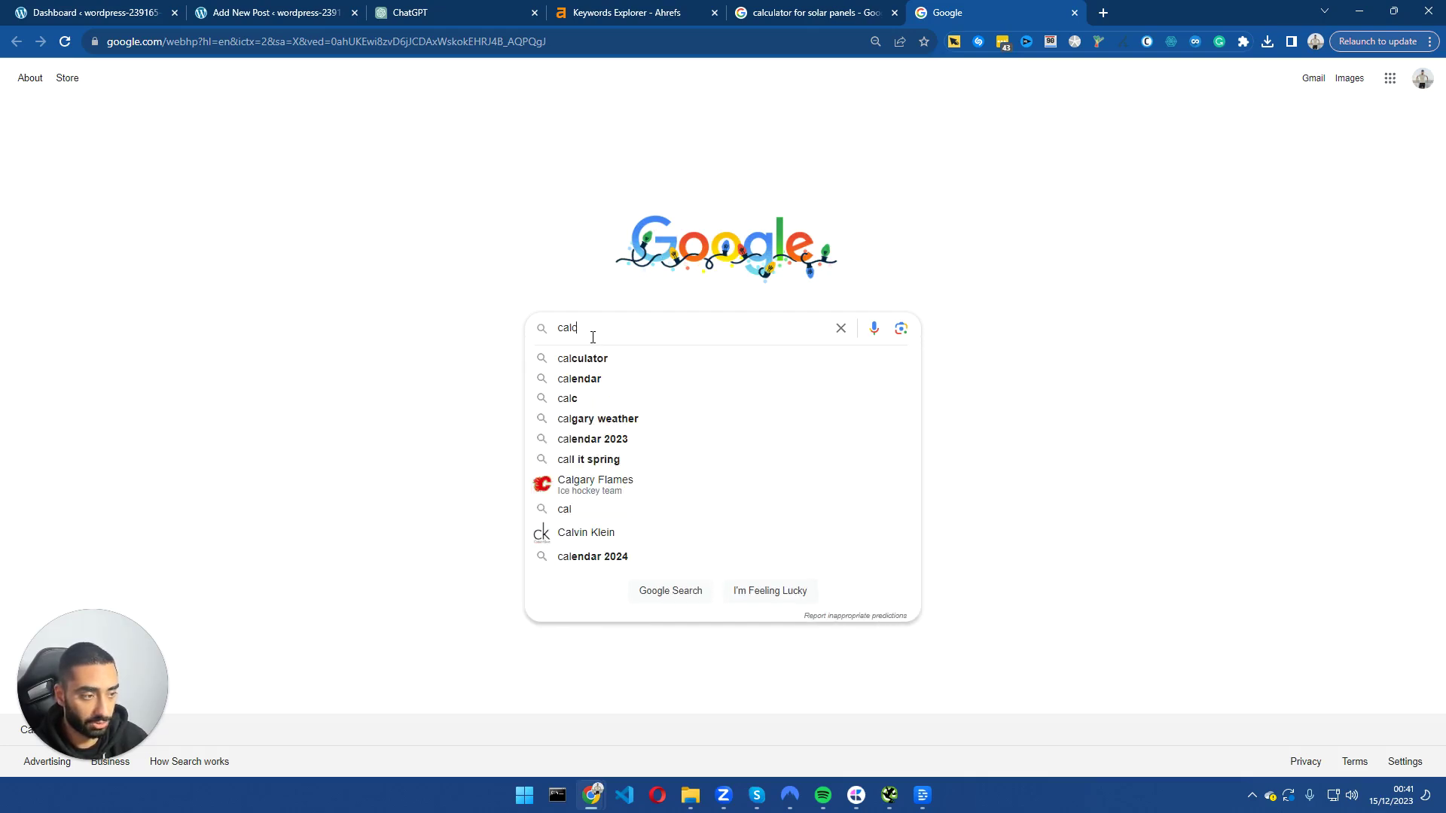
{"action": "type", "text": "ulator "}
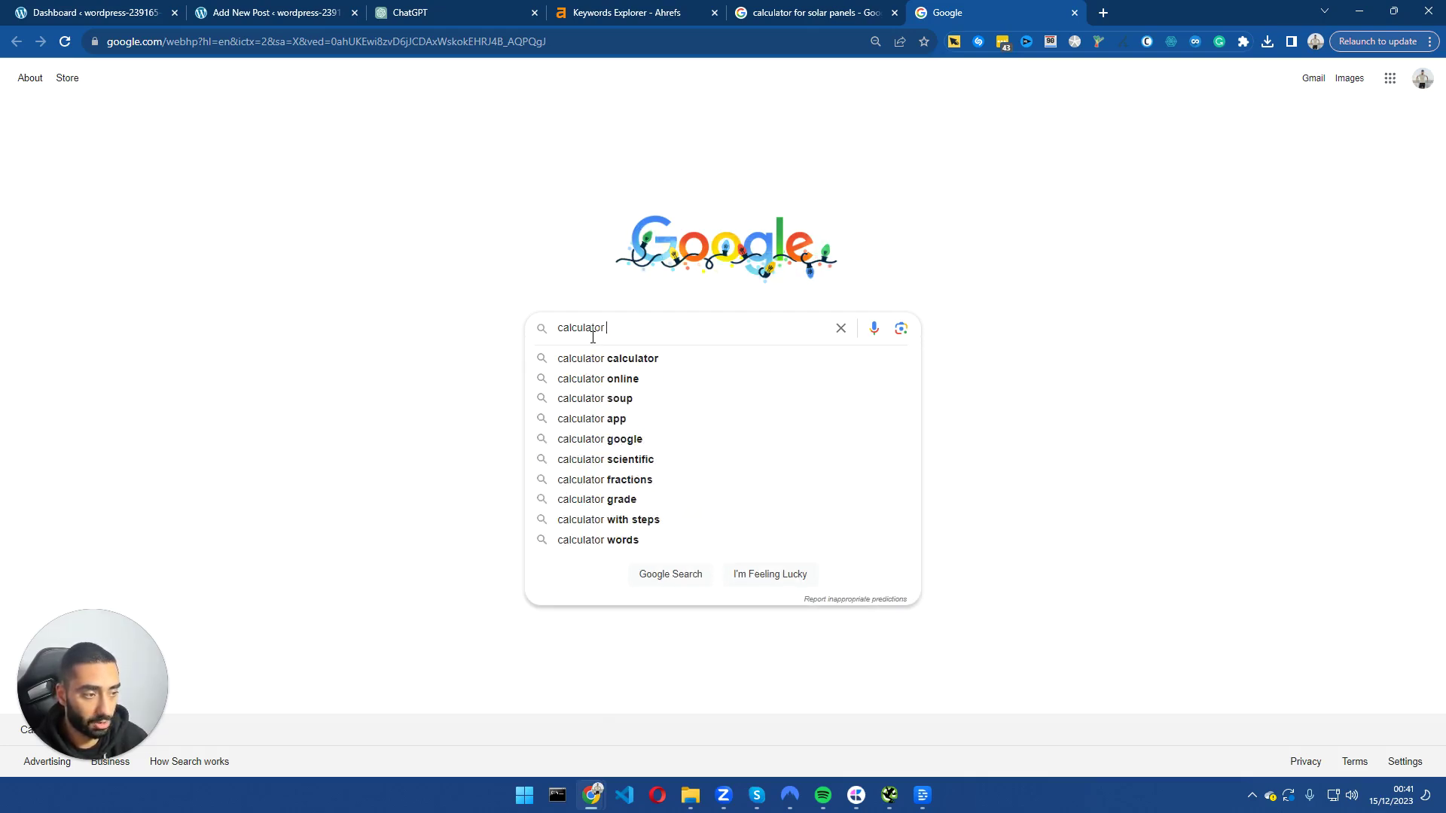
{"action": "type", "text": "for a"}
{"action": "key", "text": "BackSpace"}
{"action": "type", "text": "b"}
{"action": "key", "text": "BackSpace"}
{"action": "type", "text": "c"}
{"action": "key", "text": "BackSpace"}
{"action": "type", "text": "d"}
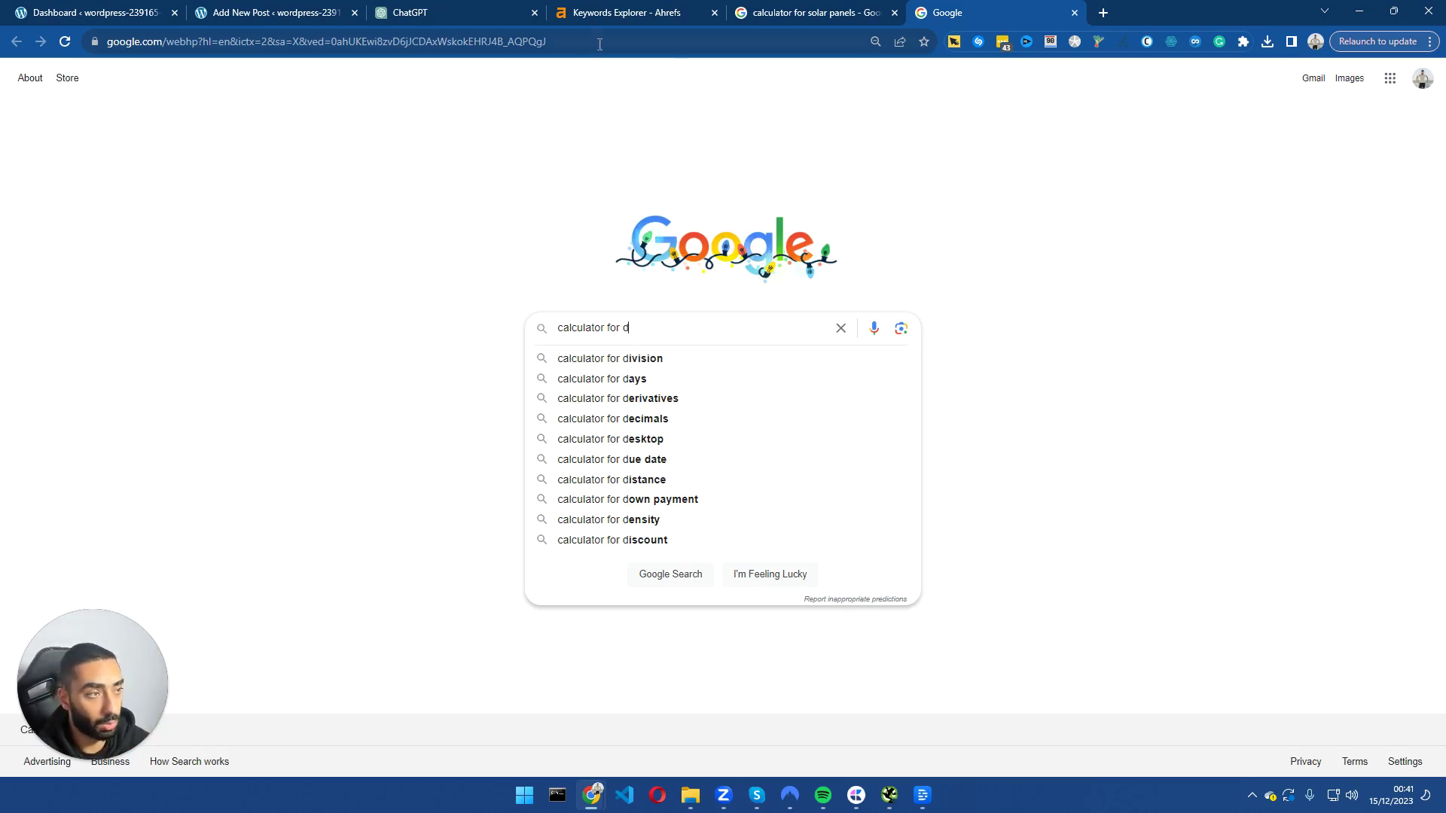
- Open SunWatts Solar Calculator from the 'calculator for solar panels' results and view its form
{"action": "left_click", "coordinate": [806, 7]}
{"action": "left_click", "coordinate": [612, 11]}
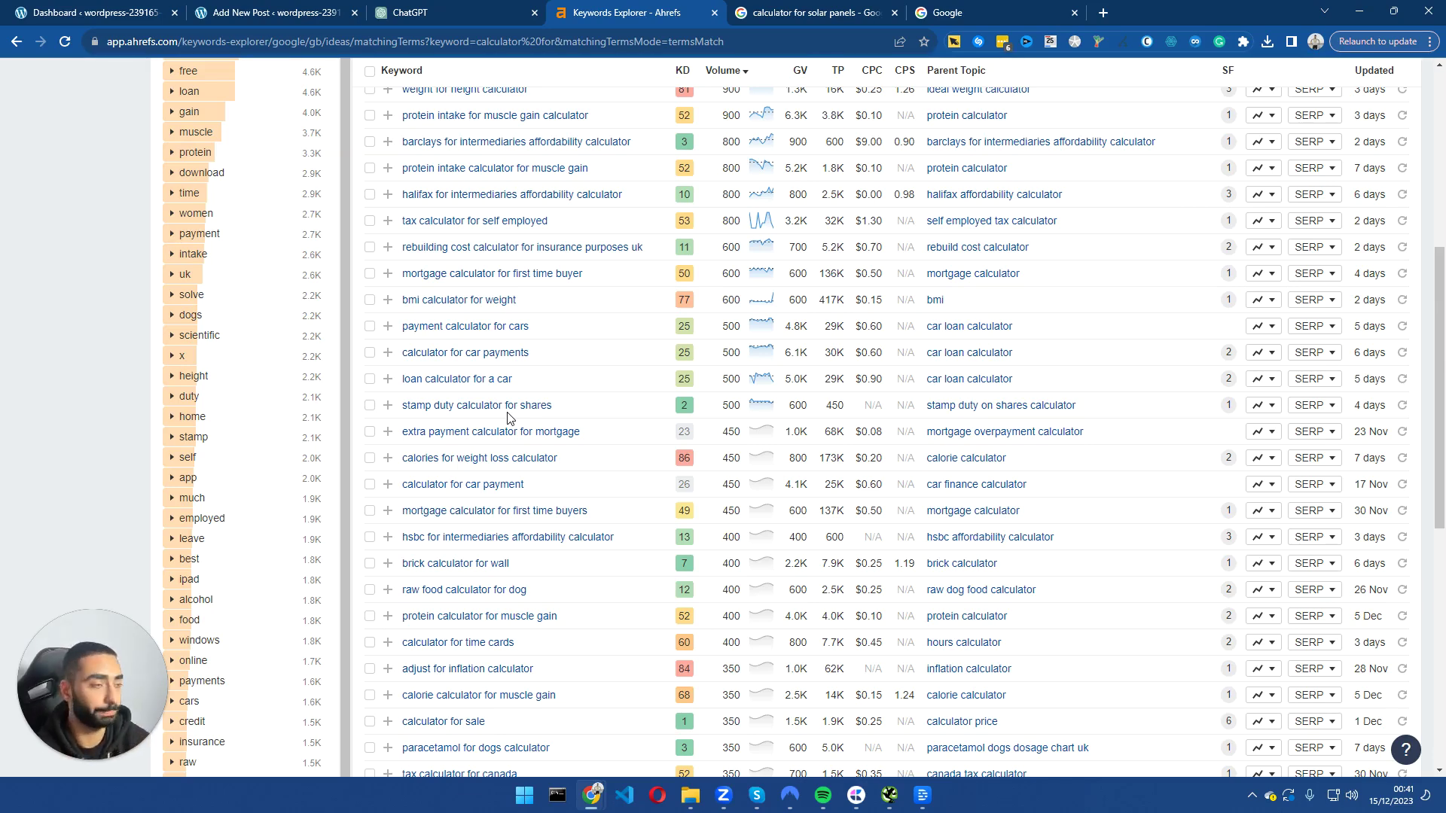
{"action": "key", "text": "ctrl+shift+Tab"}
{"action": "left_click", "coordinate": [778, 12]}
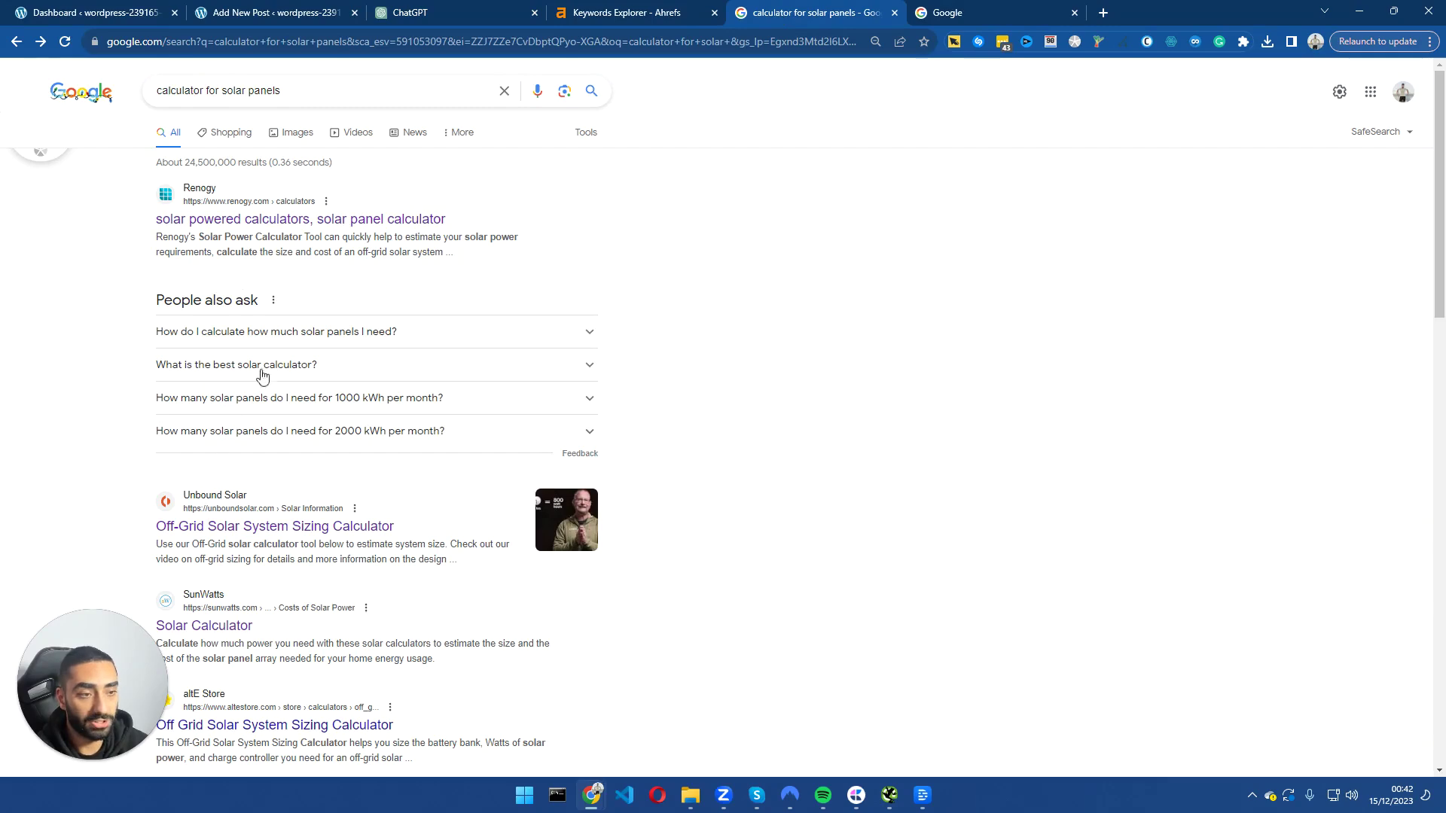
{"action": "left_click", "coordinate": [207, 627]}
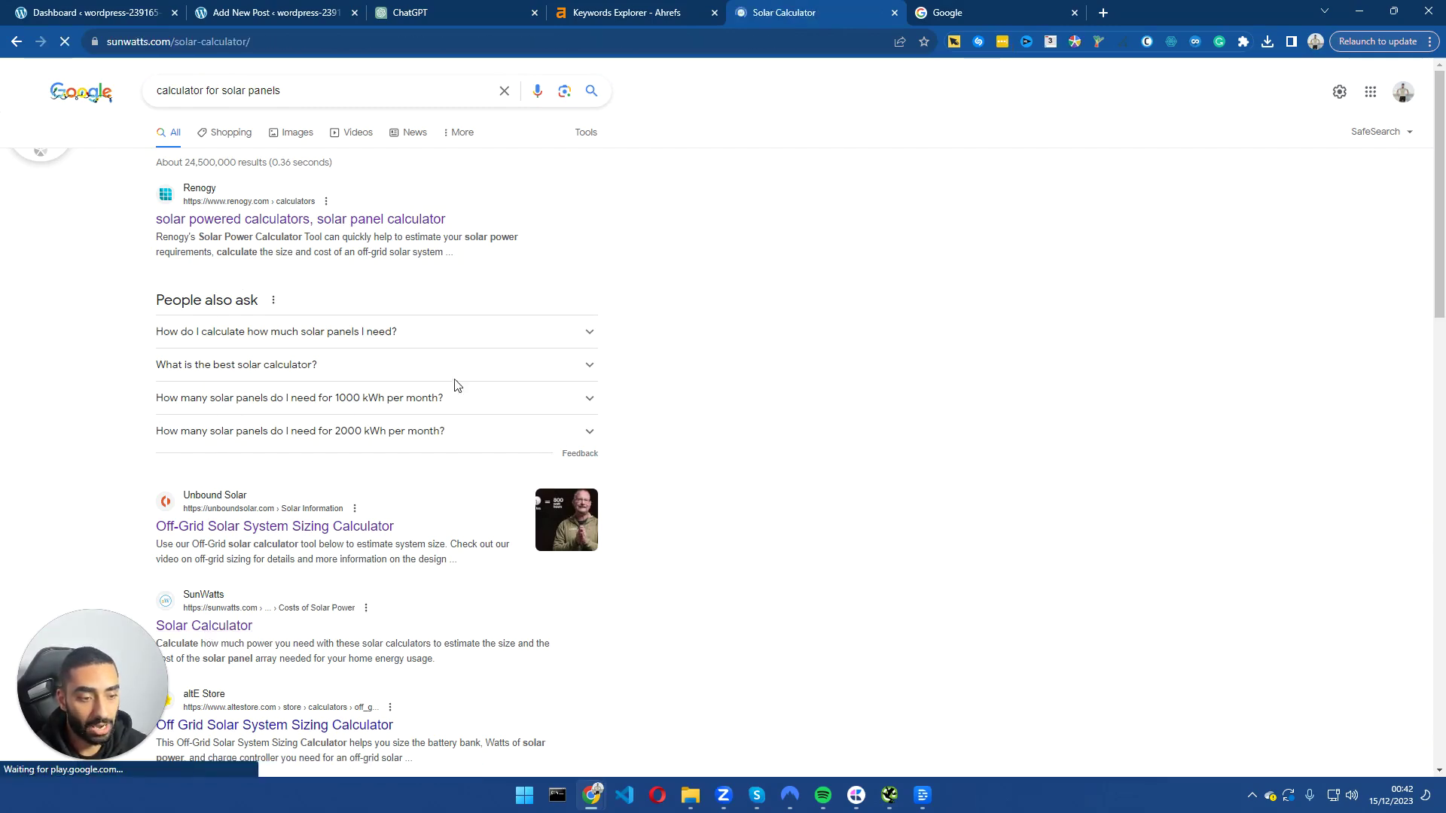
{"action": "scroll", "coordinate": [452, 371], "scroll_direction": "down", "scroll_amount": 4}
{"action": "scroll", "coordinate": [411, 283], "scroll_direction": "down", "scroll_amount": 5}
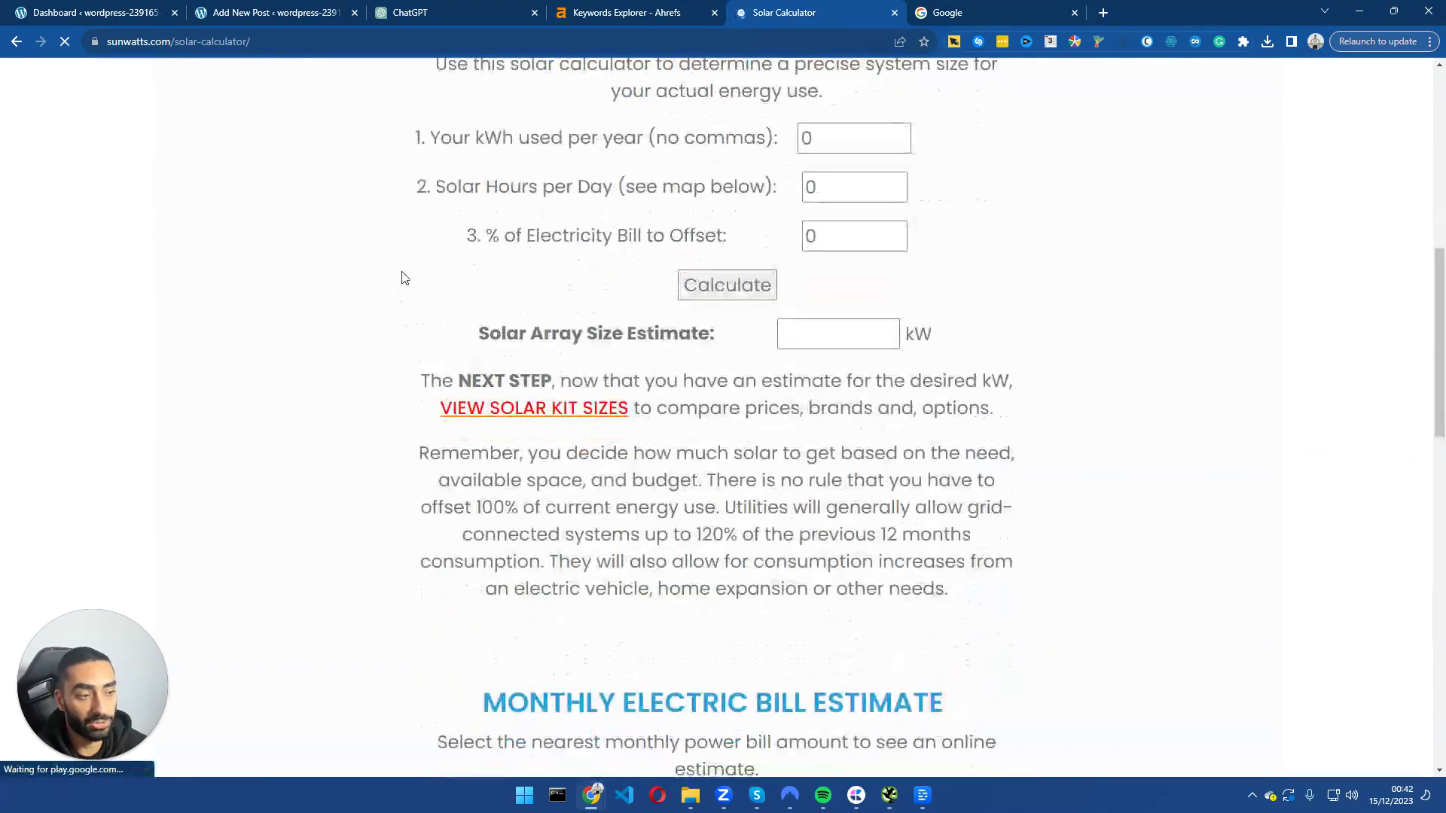
{"action": "scroll", "coordinate": [396, 292], "scroll_direction": "up", "scroll_amount": 3}
- Paste the prepared PHP solar calculator prompt into the ChatGPT message box
{"action": "scroll", "coordinate": [500, 281], "scroll_direction": "up", "scroll_amount": 2}
{"action": "left_click", "coordinate": [452, 12]}
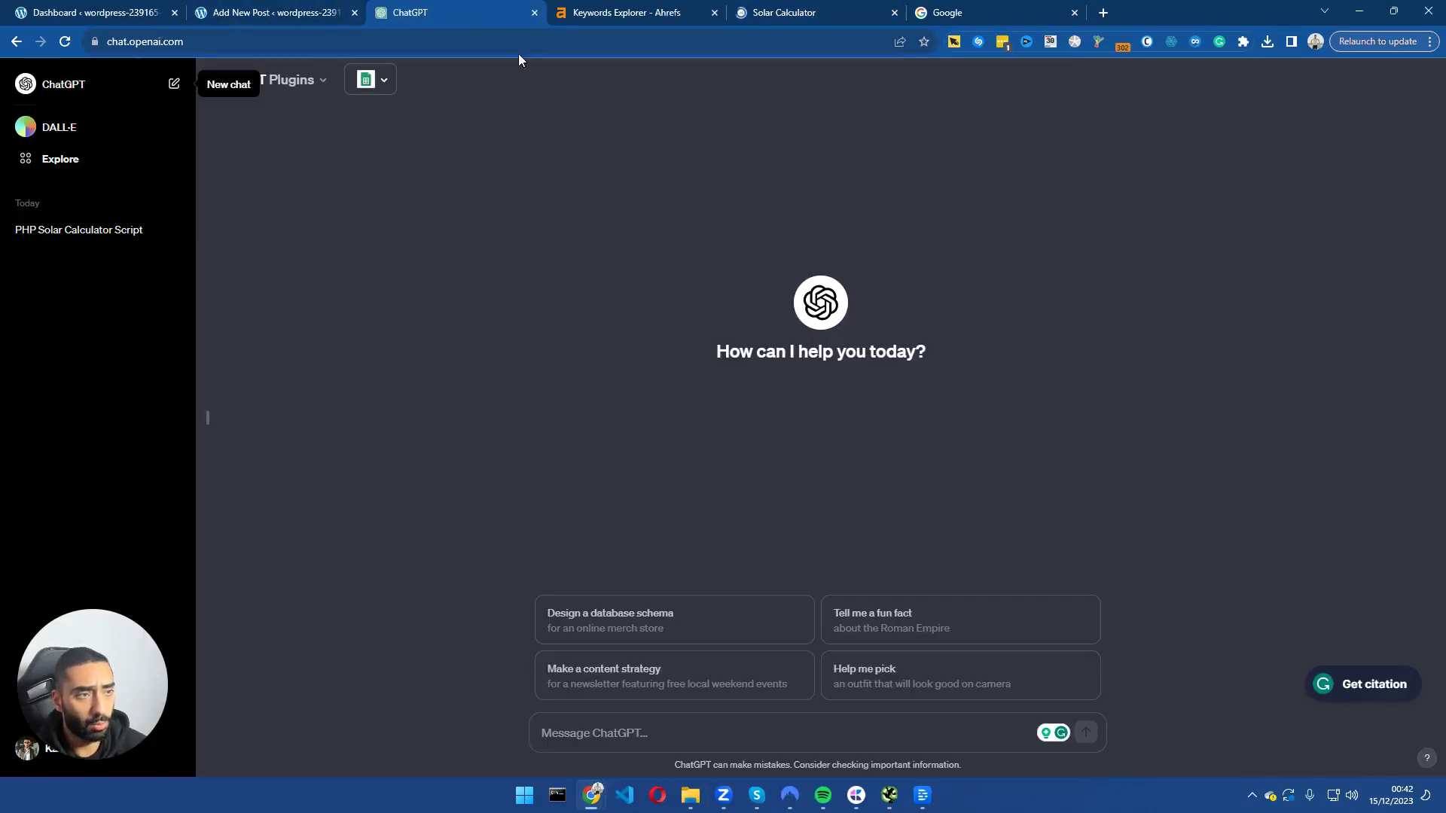
{"action": "left_click", "coordinate": [619, 733]}
{"action": "right_click", "coordinate": [619, 731]}
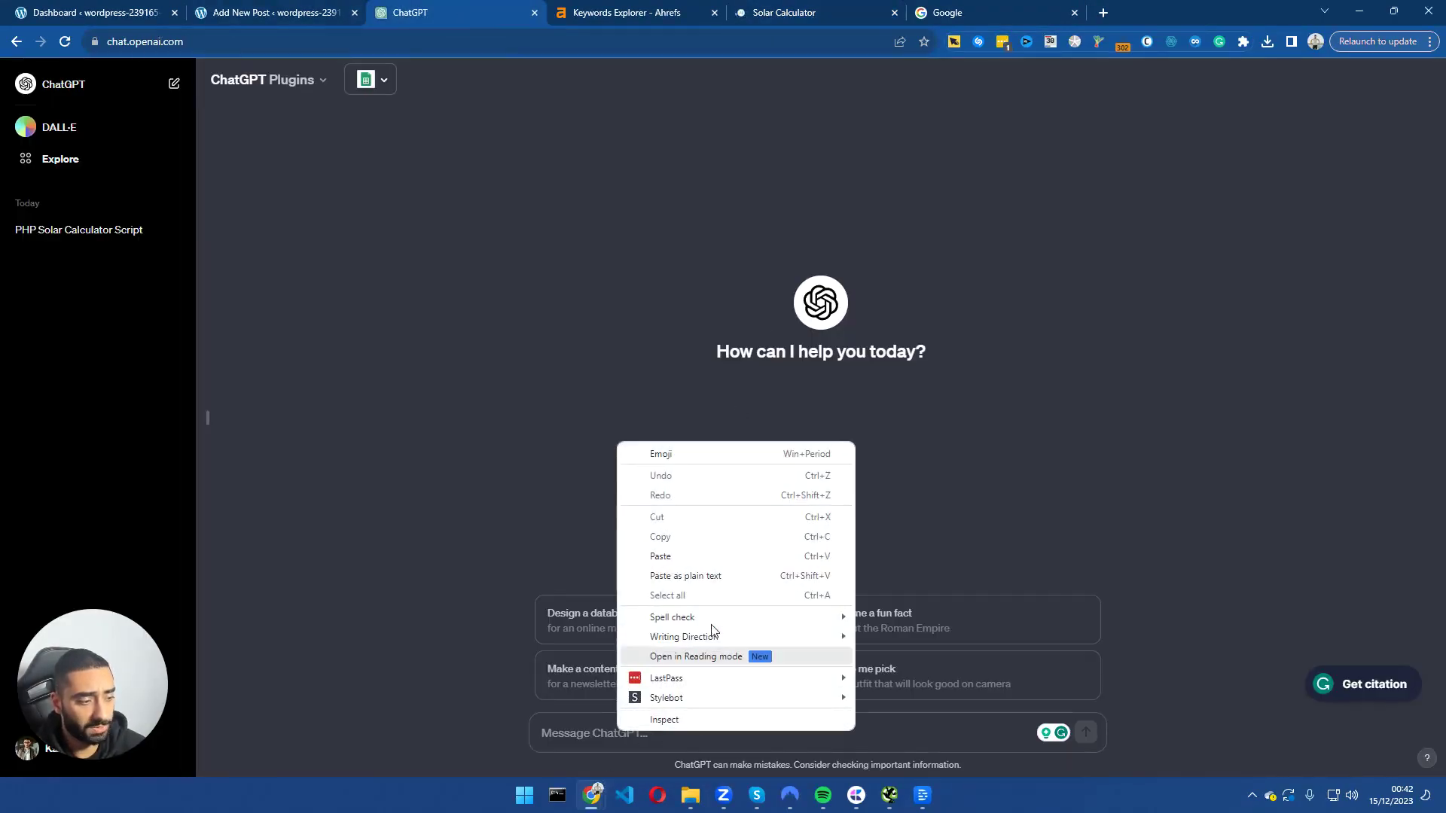
{"action": "left_click", "coordinate": [660, 556]}
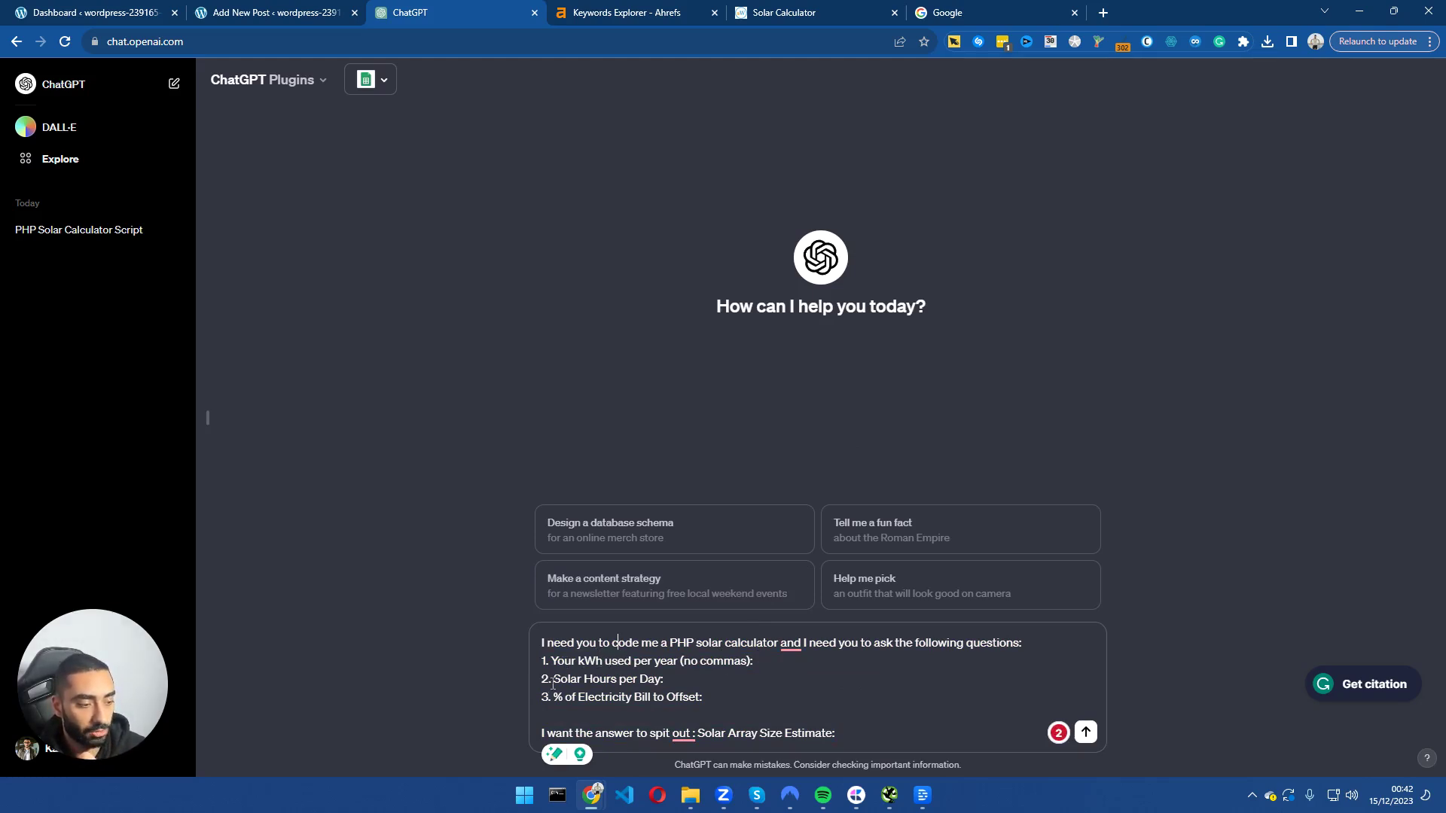
{"action": "left_click", "coordinate": [678, 697]}
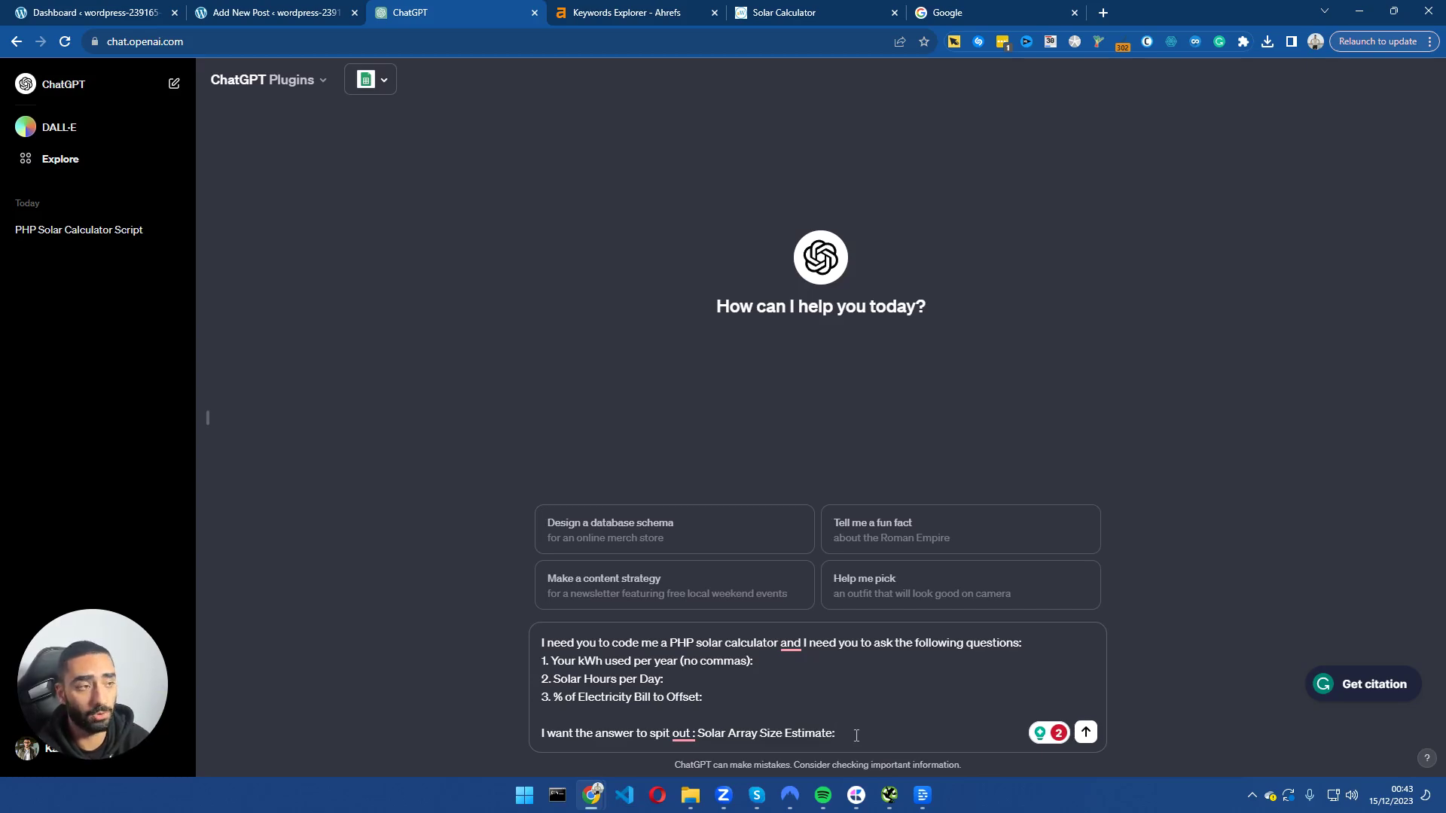
- Compare the prompt with SunWatts' three form question labels, then send it
{"action": "left_click_drag", "start_coordinate": [791, 15], "coordinate": [590, 9]}
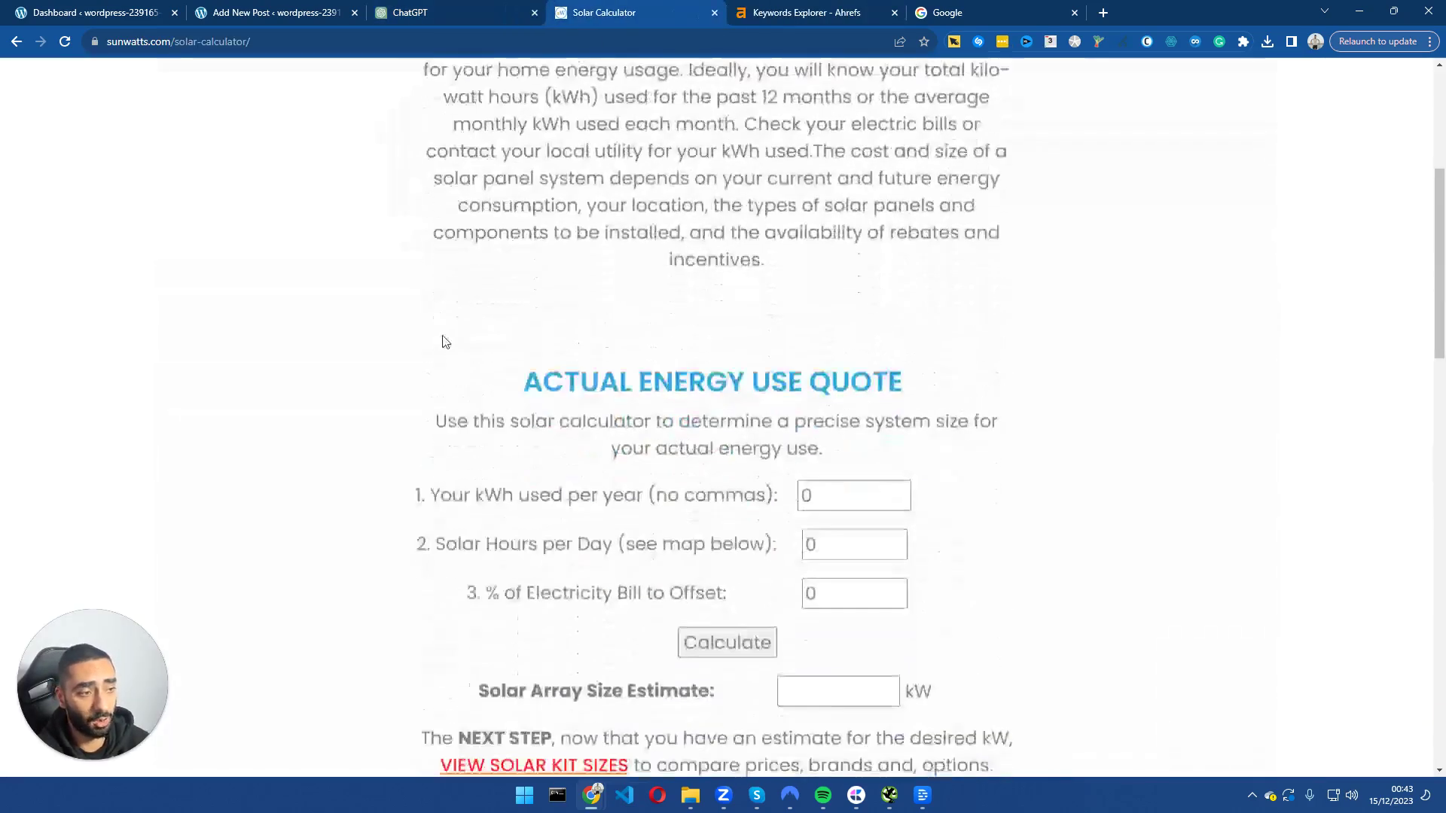
{"action": "left_click_drag", "start_coordinate": [426, 444], "coordinate": [810, 493]}
{"action": "left_click", "coordinate": [439, 18]}
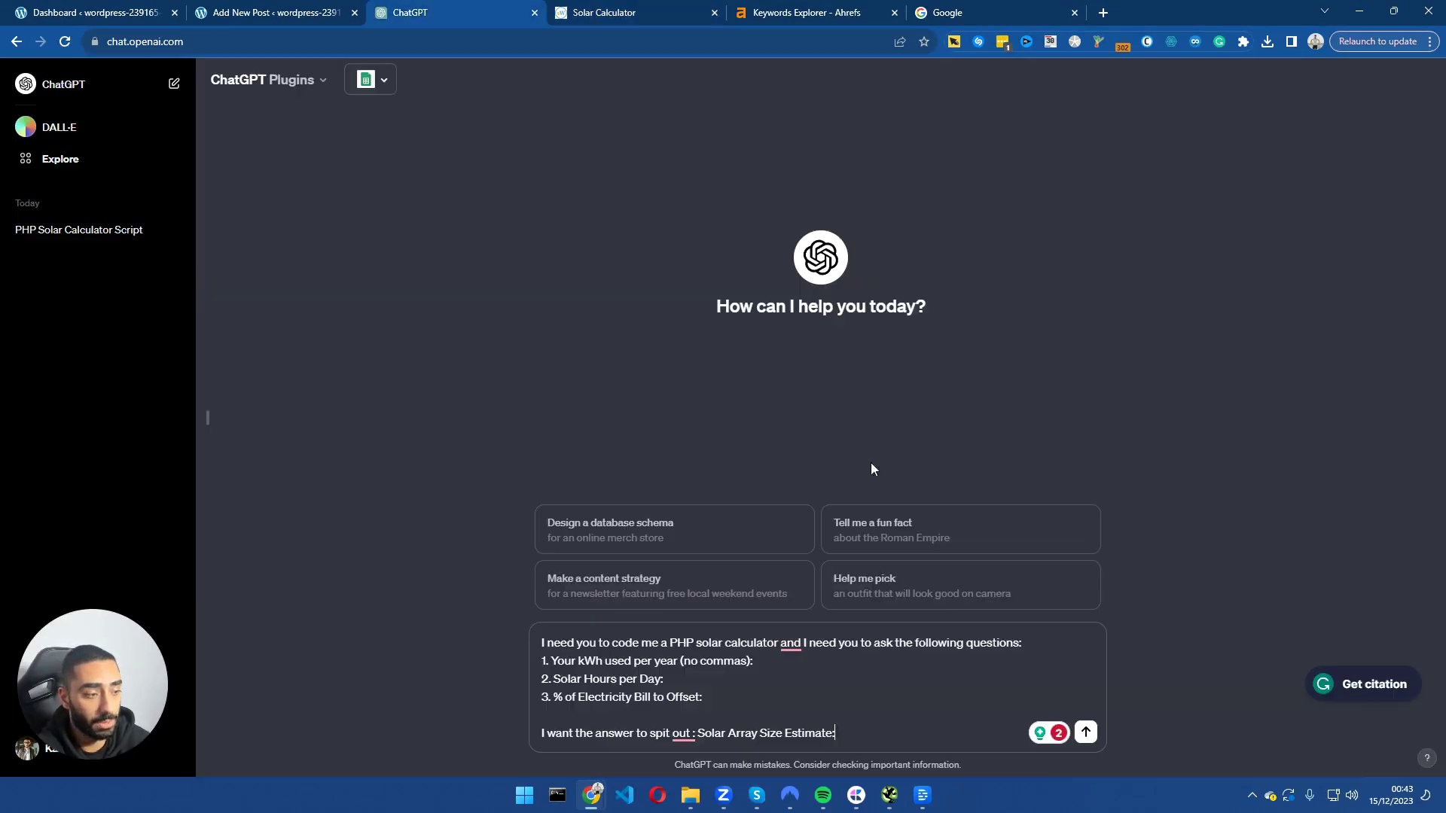
{"action": "left_click", "coordinate": [1086, 733]}
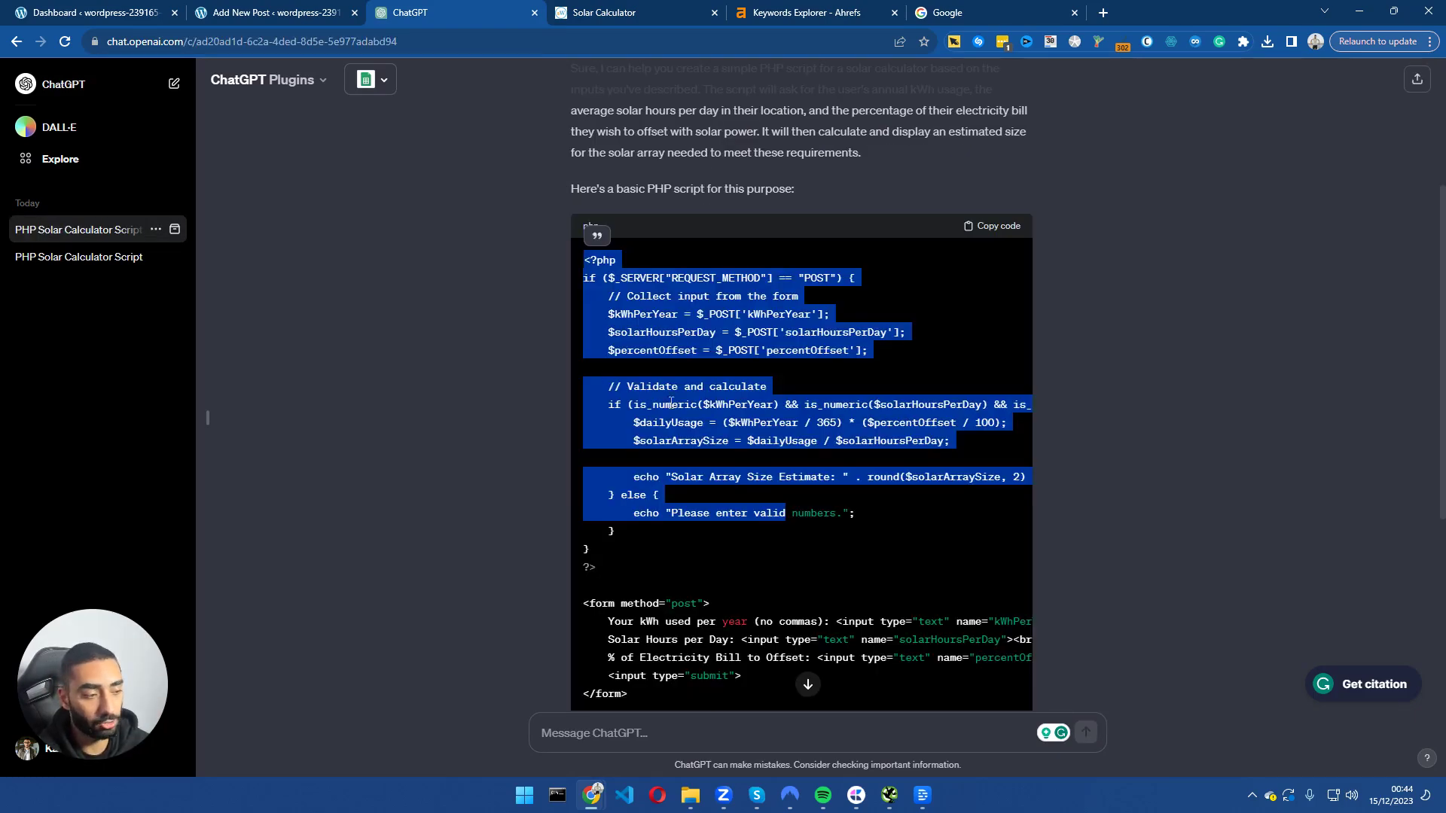
- Ask ChatGPT to turn the calculator into a WordPress shortcode and copy the resulting code
{"action": "scroll", "coordinate": [573, 377], "scroll_direction": "down", "scroll_amount": 4}
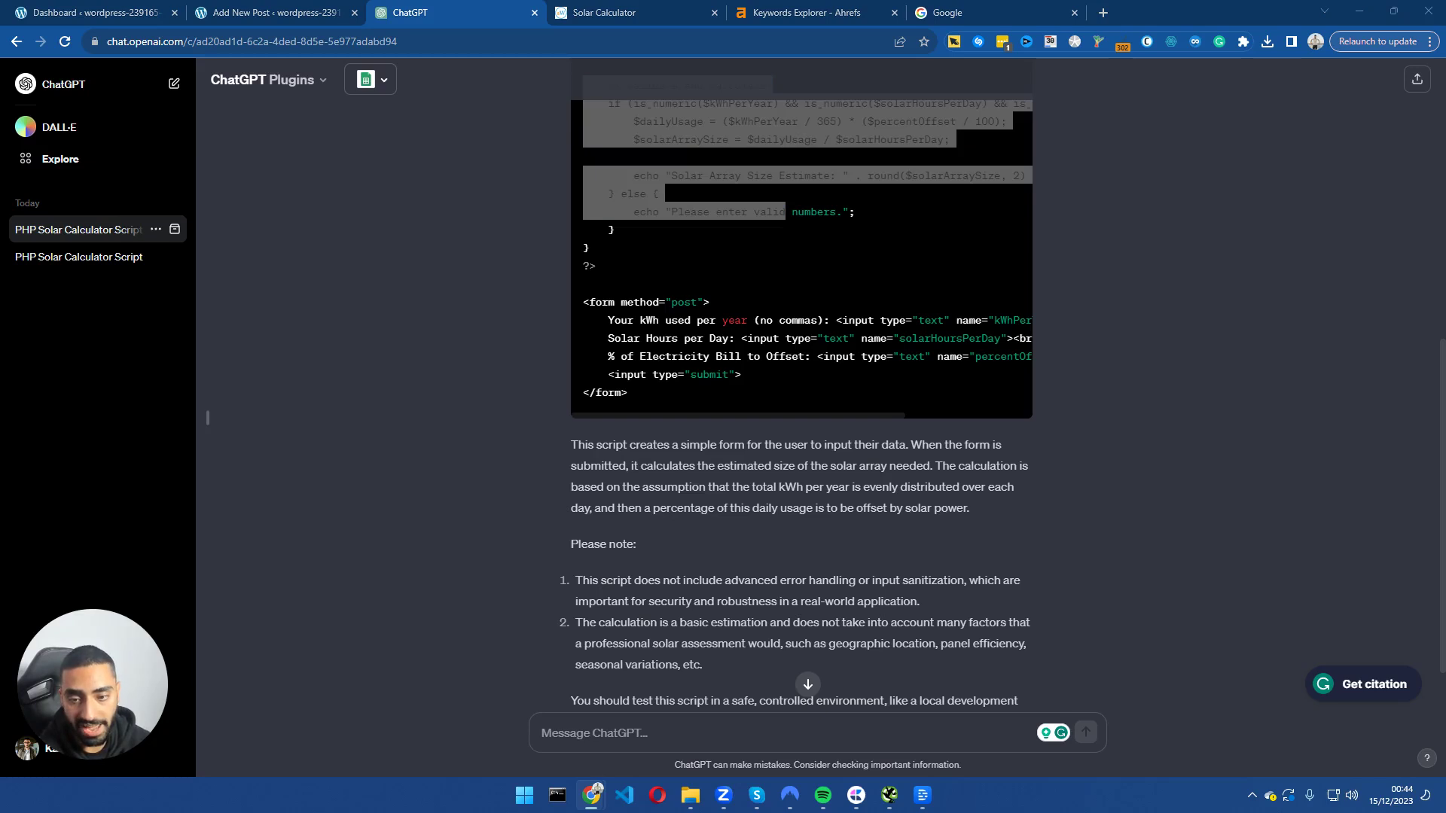
{"action": "right_click", "coordinate": [612, 738]}
{"action": "left_click", "coordinate": [678, 580]}
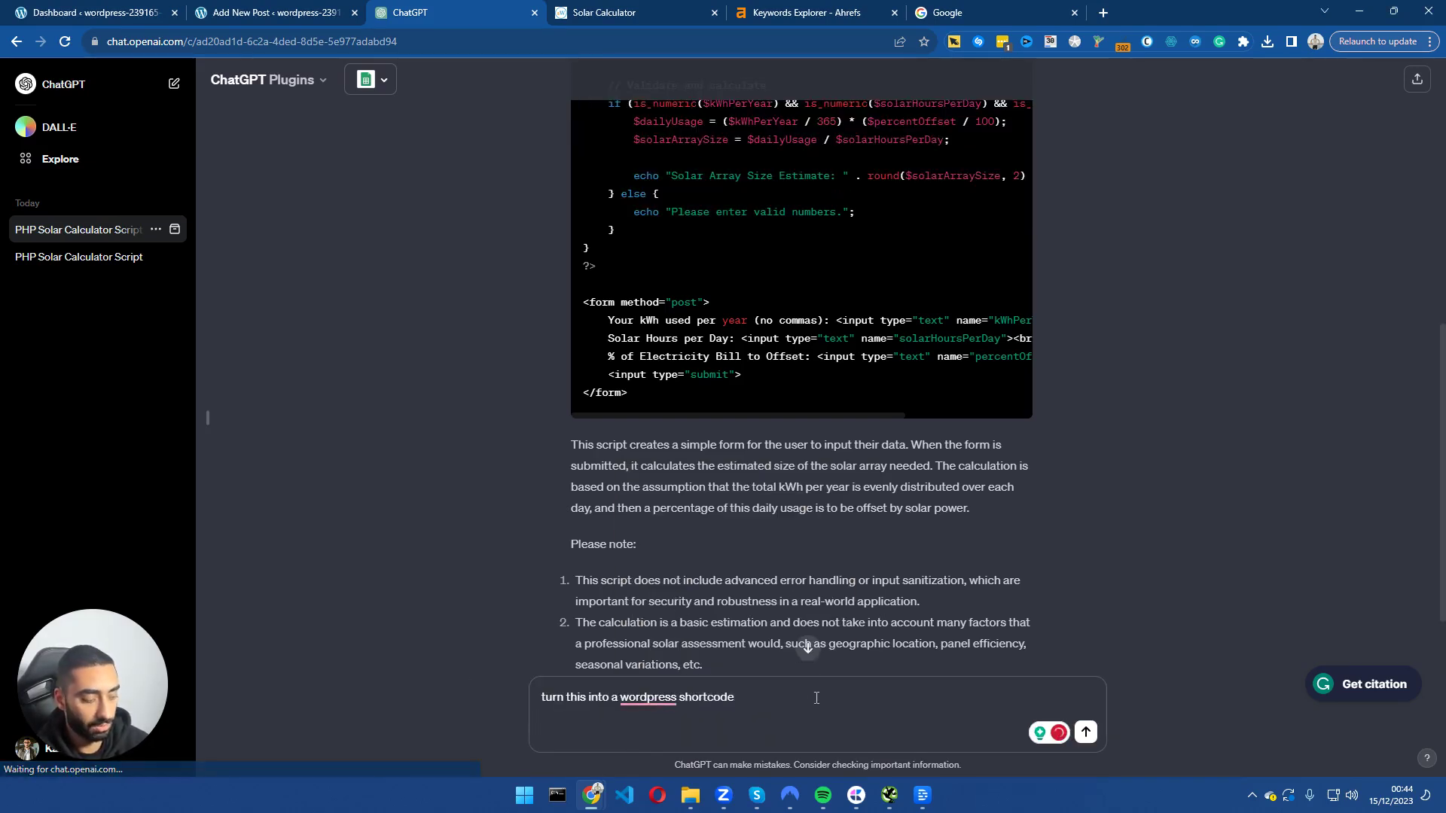
{"action": "key", "text": "BackSpace"}
{"action": "key", "text": "Return"}
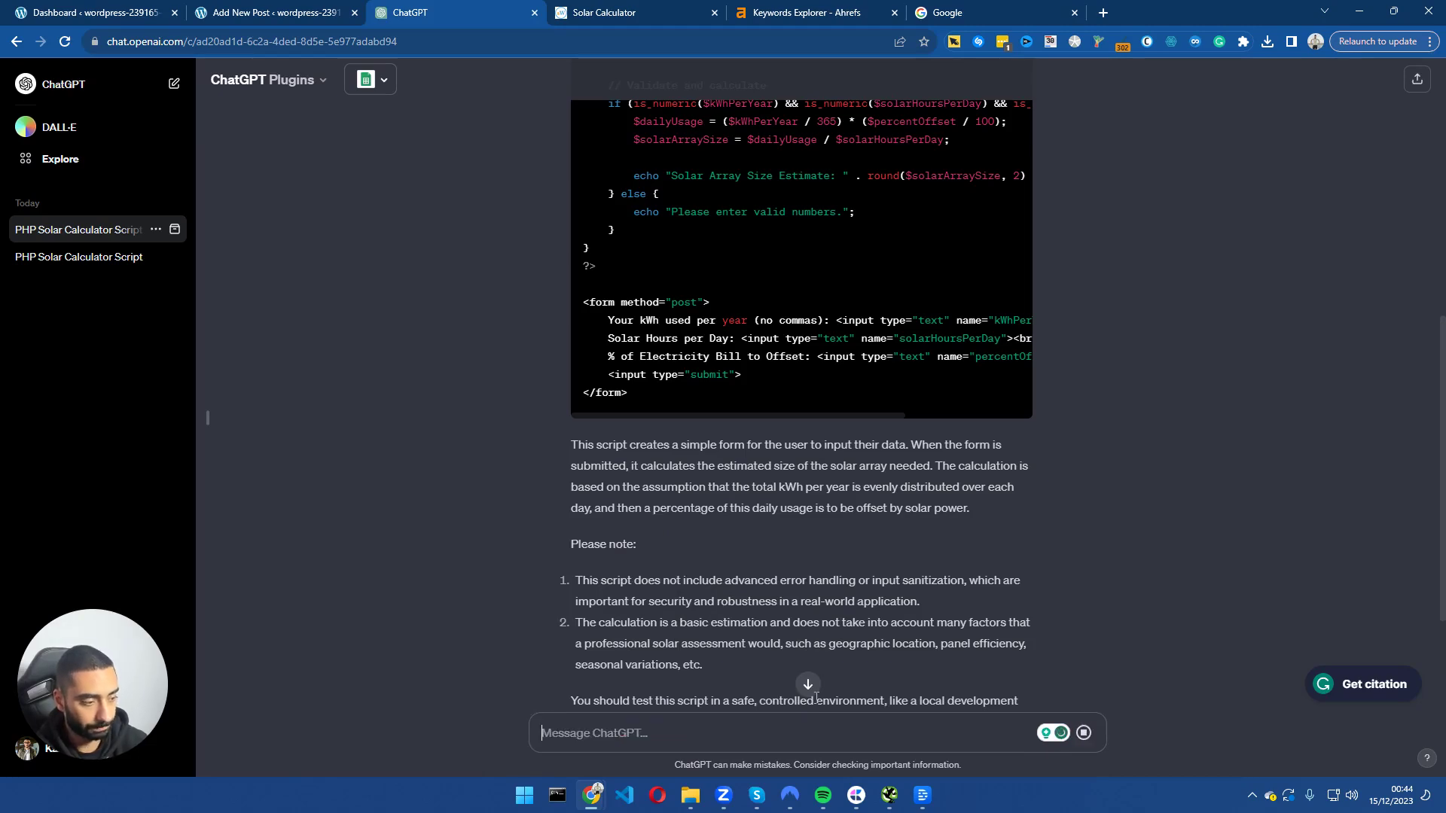
{"action": "left_click", "coordinate": [808, 684]}
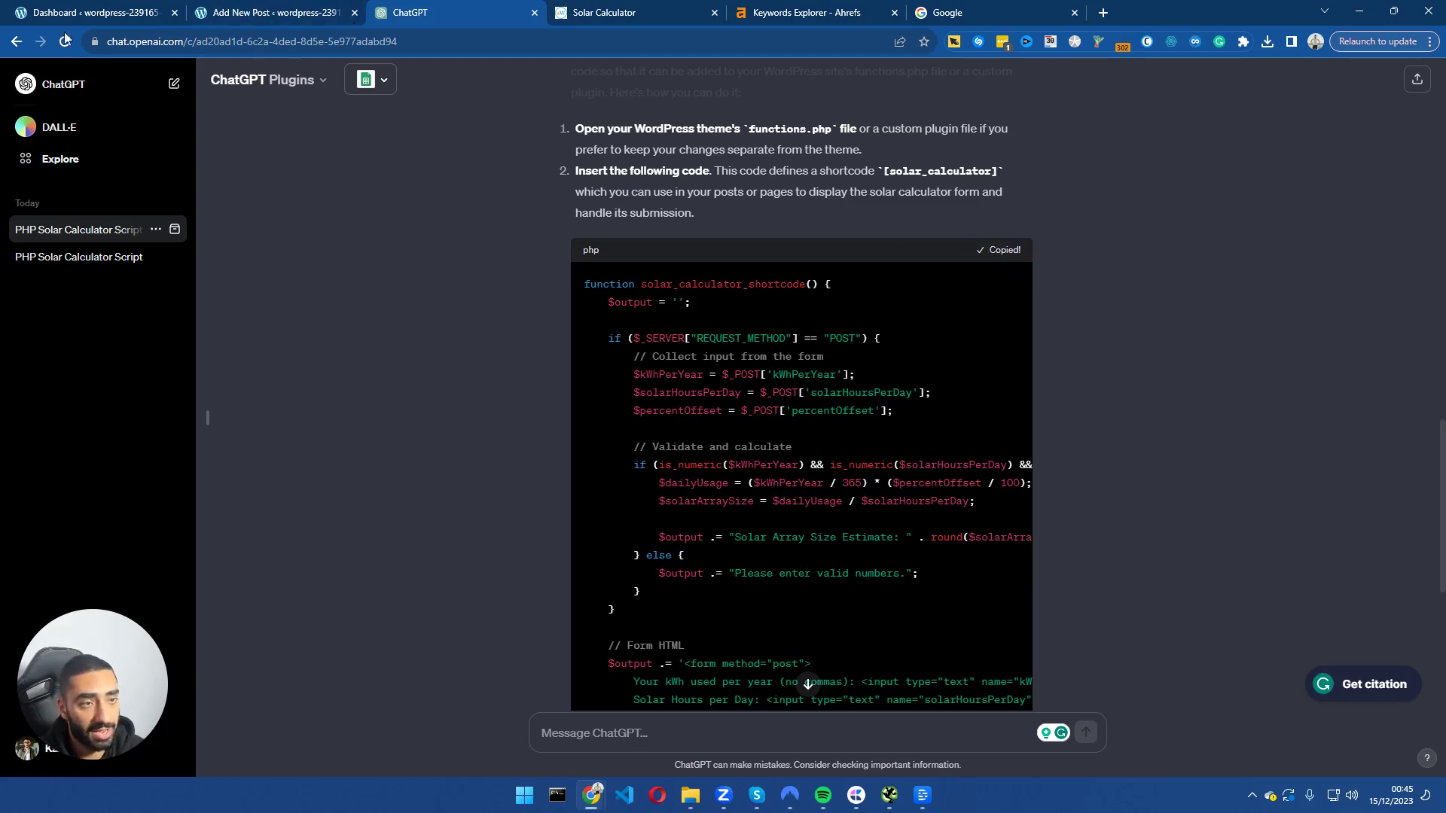
{"action": "left_click", "coordinate": [79, 9]}
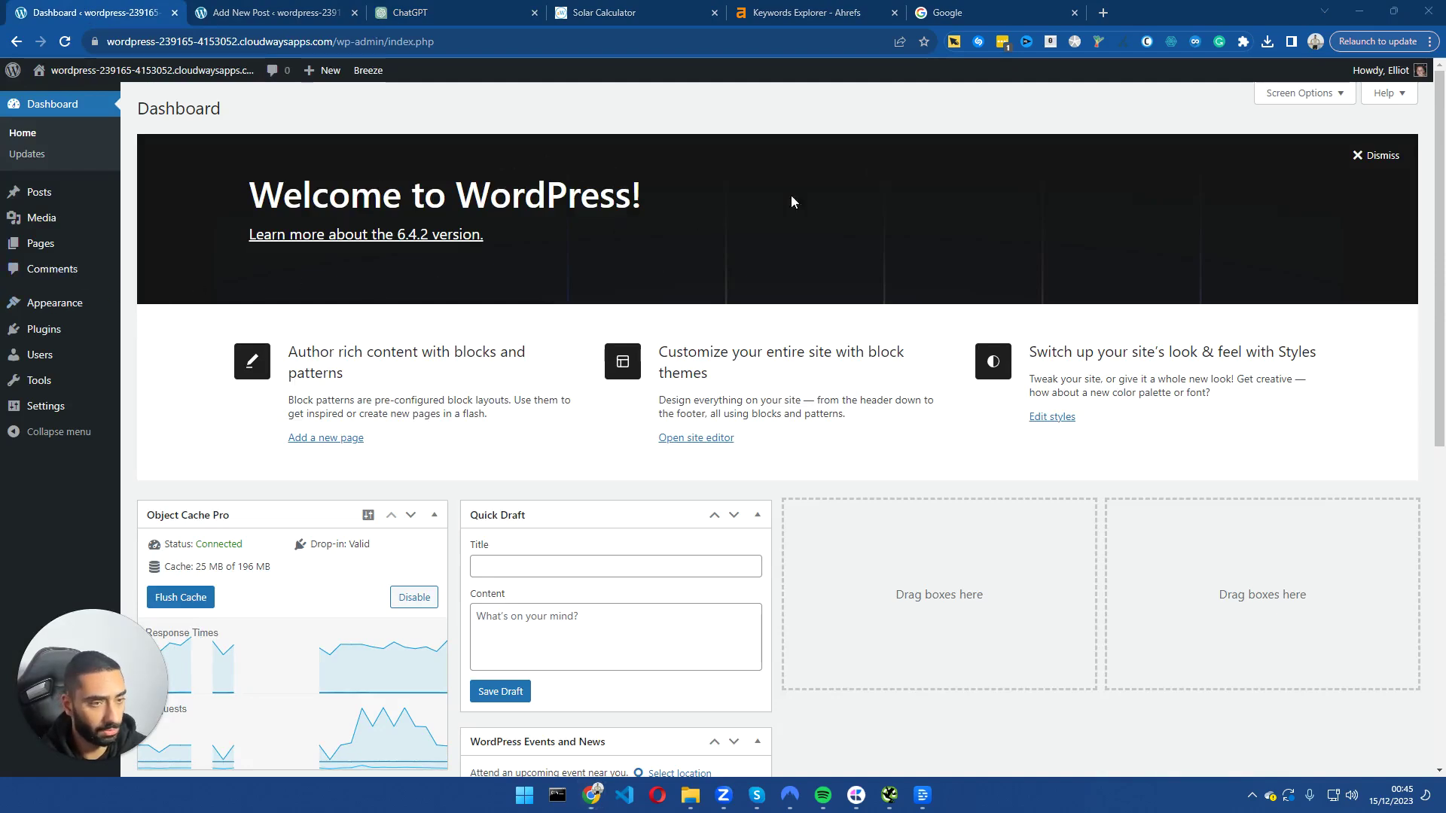
- Open Twenty Twenty-Four's functions.php in the Theme File Editor and go to its end
{"action": "mouse_move", "coordinate": [52, 386]}
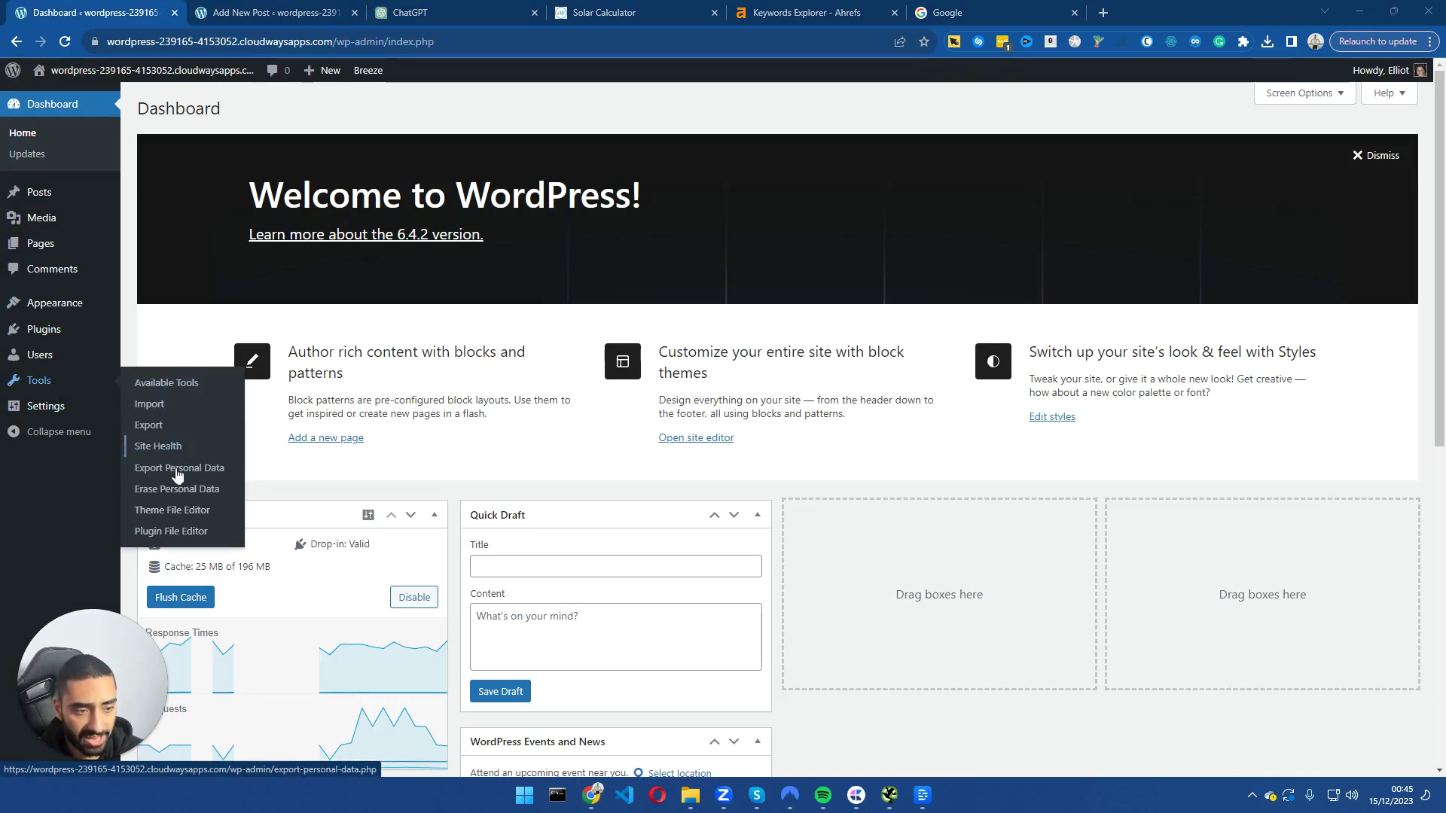
{"action": "left_click", "coordinate": [155, 513]}
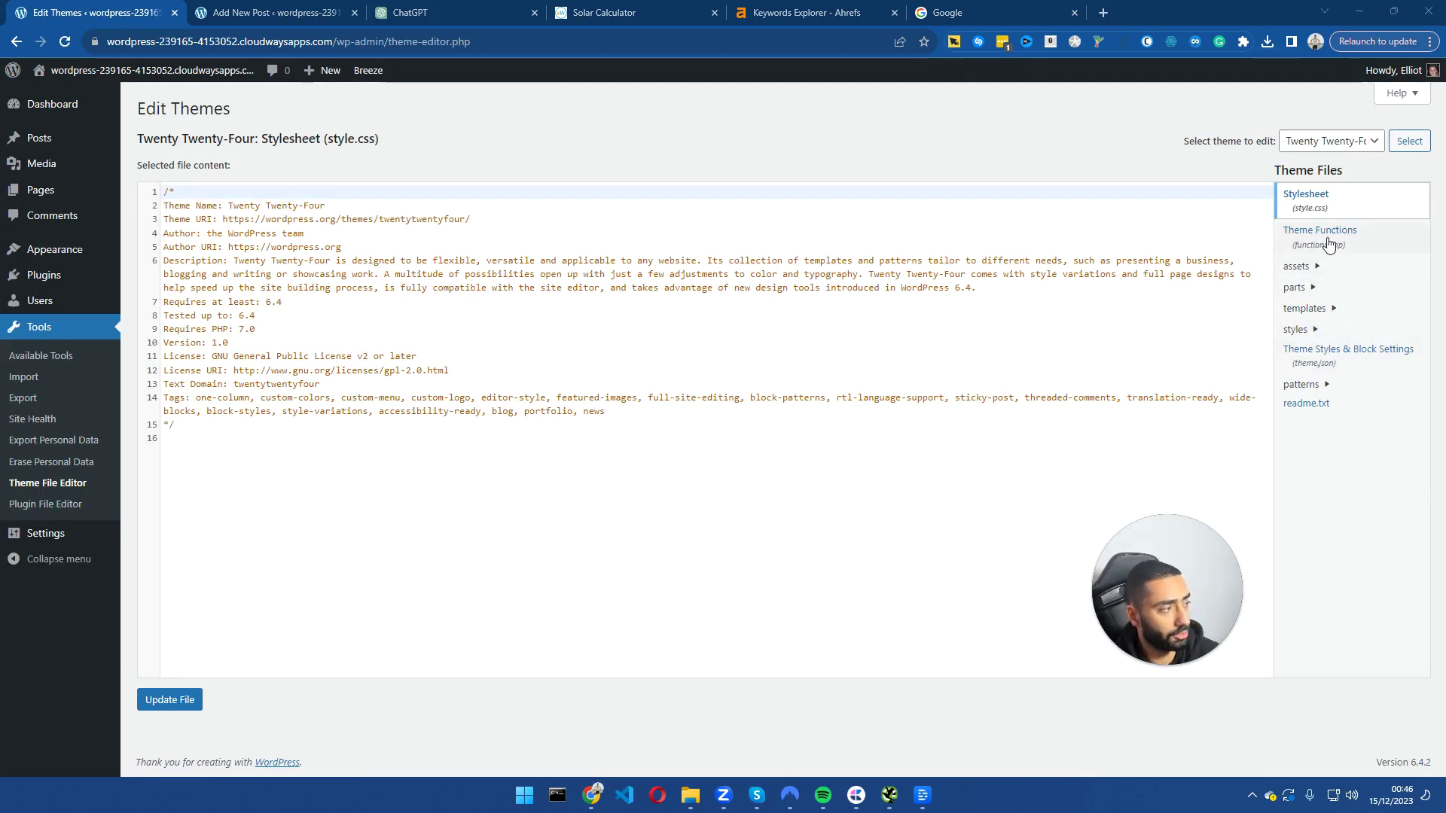
{"action": "left_click", "coordinate": [1341, 243]}
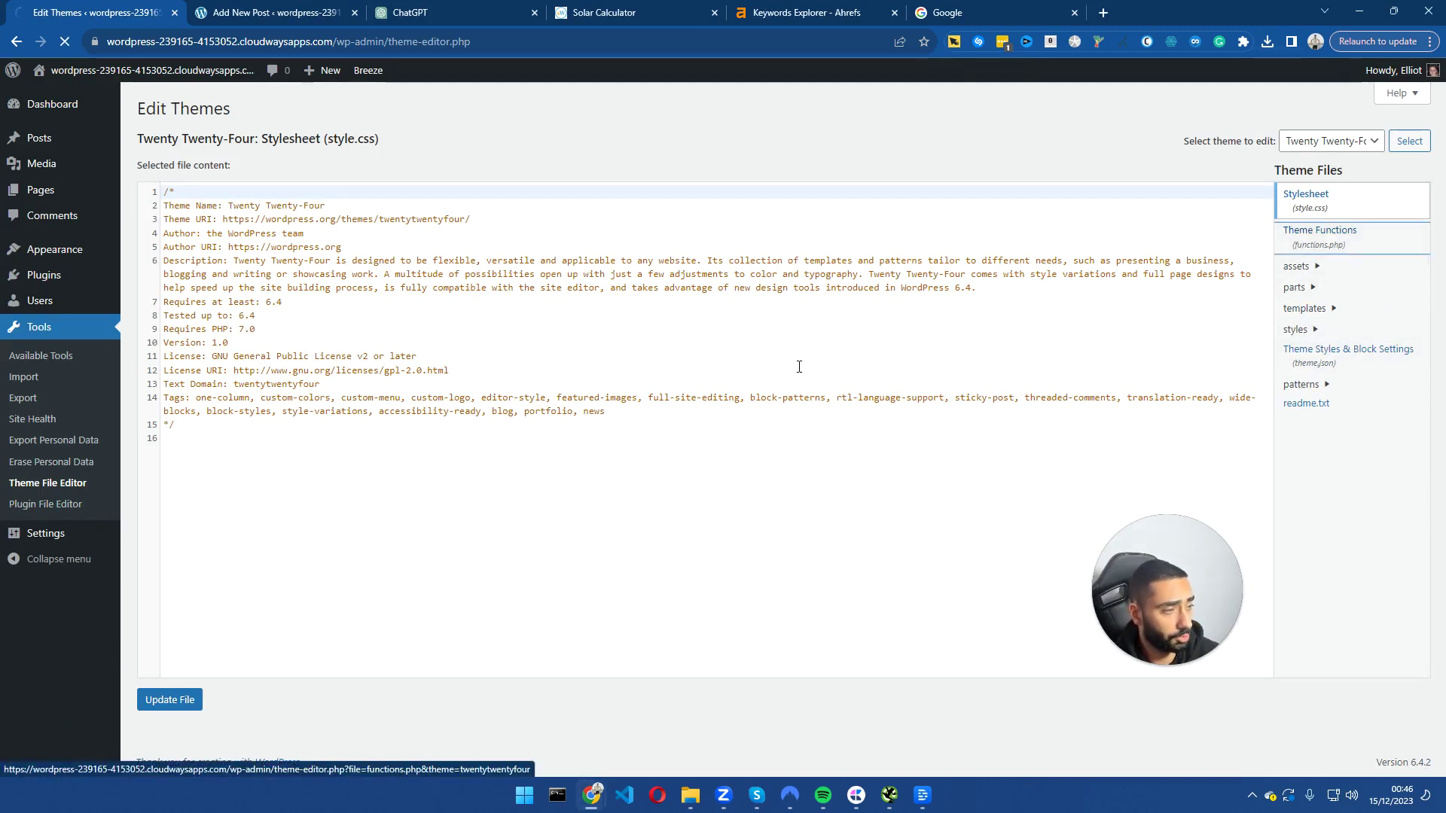
{"action": "left_click_drag", "start_coordinate": [1255, 241], "coordinate": [1247, 654]}
{"action": "left_click", "coordinate": [242, 664]}
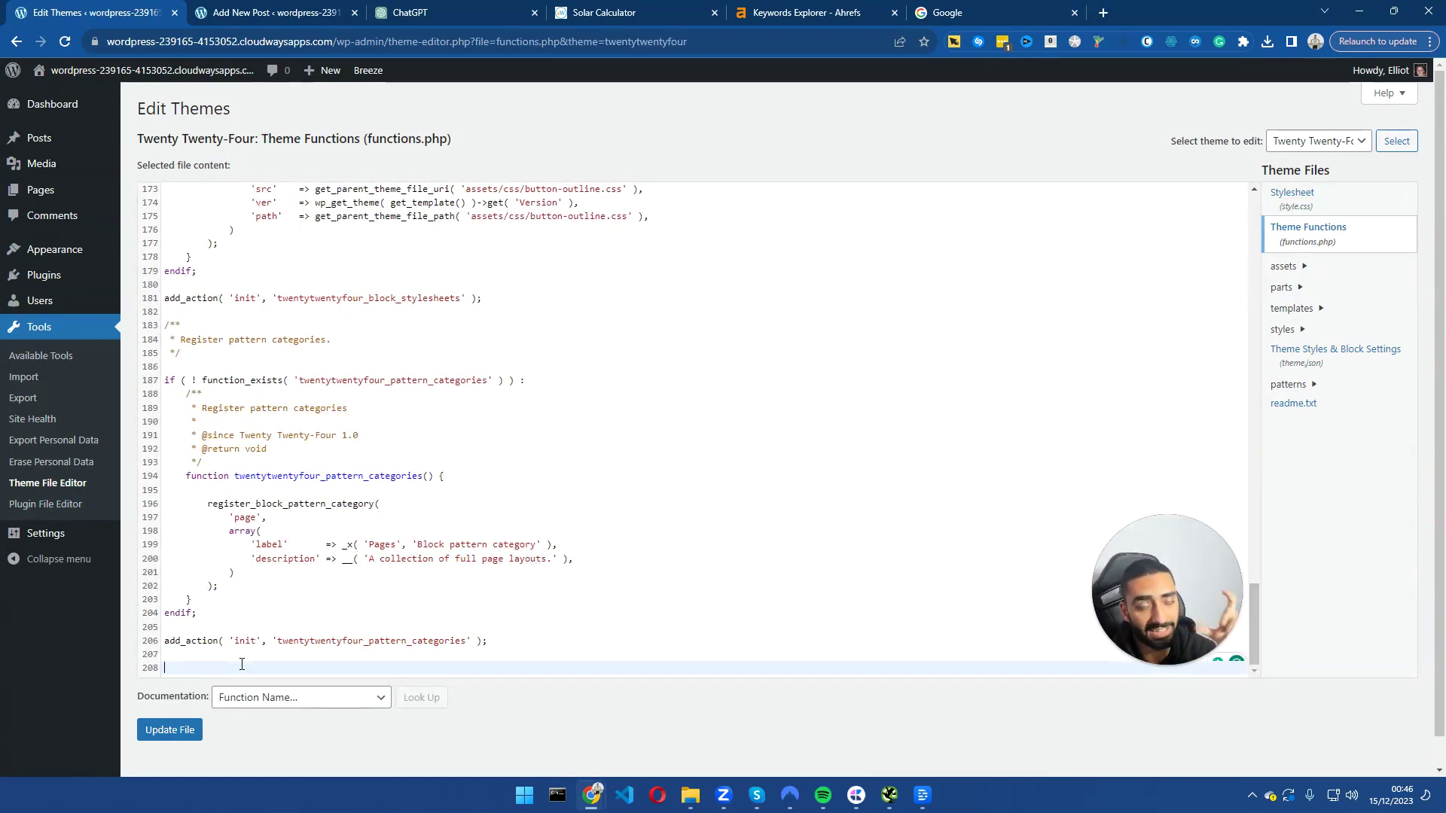
- Add a '//solar calc' comment and paste the solar_calculator shortcode function below it
{"action": "type", "text": "//"}
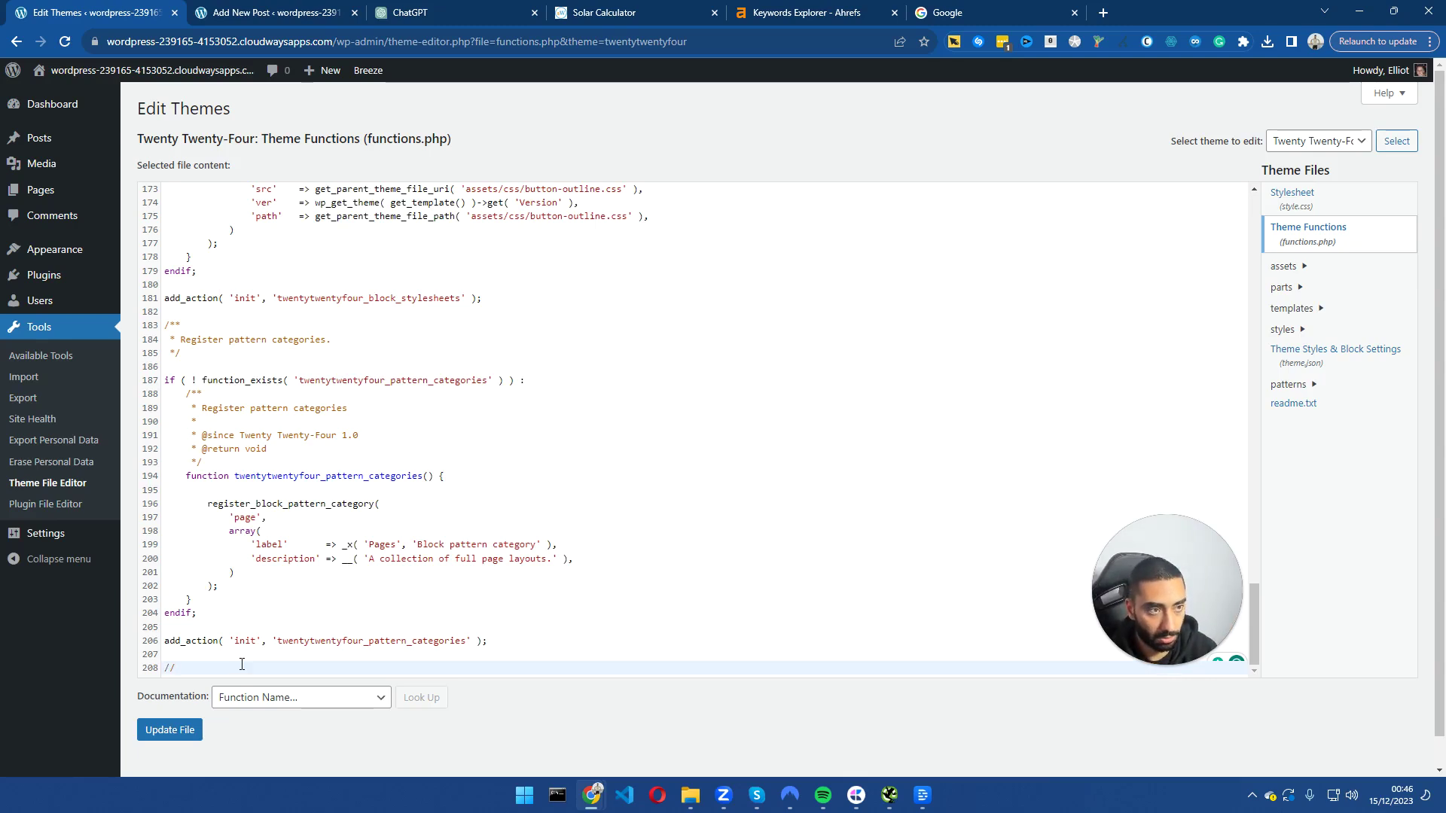
{"action": "type", "text": "so"}
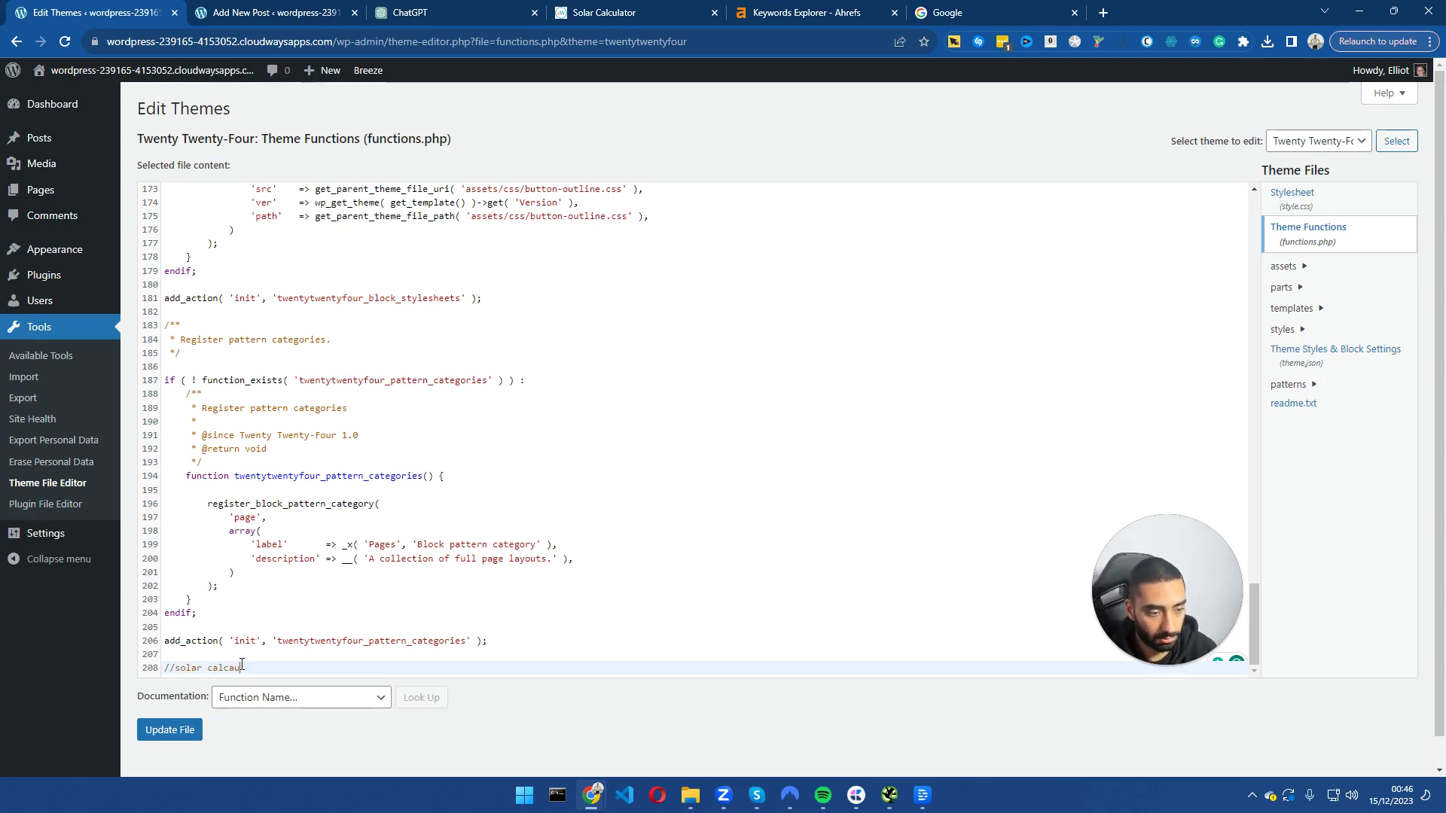
{"action": "type", "text": "lar calcau"}
{"action": "key", "text": "BackSpace"}
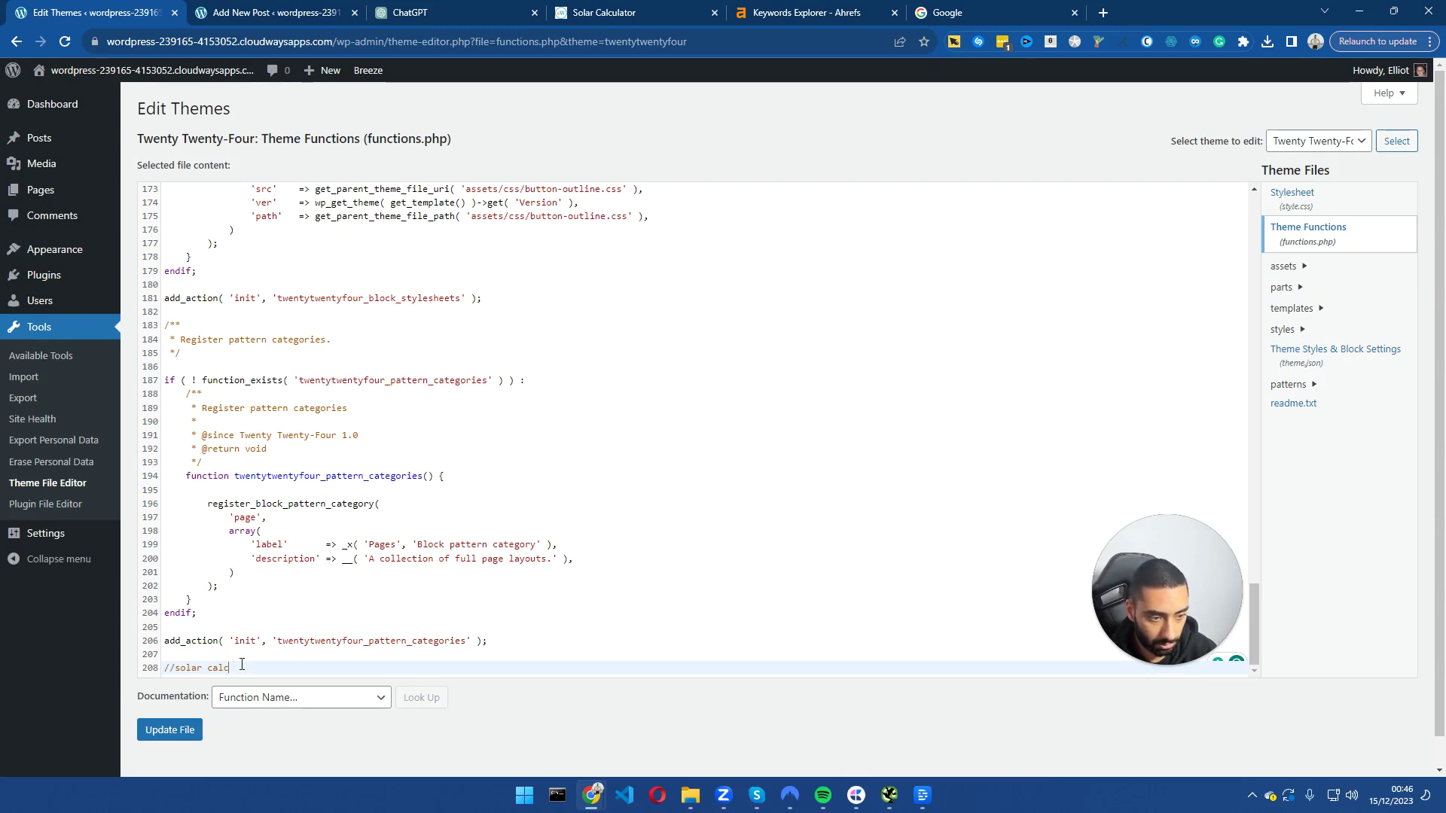
{"action": "key", "text": "Return"}
{"action": "type", "text": "//"}
{"action": "key", "text": "Return"}
{"action": "type", "text": "//"}
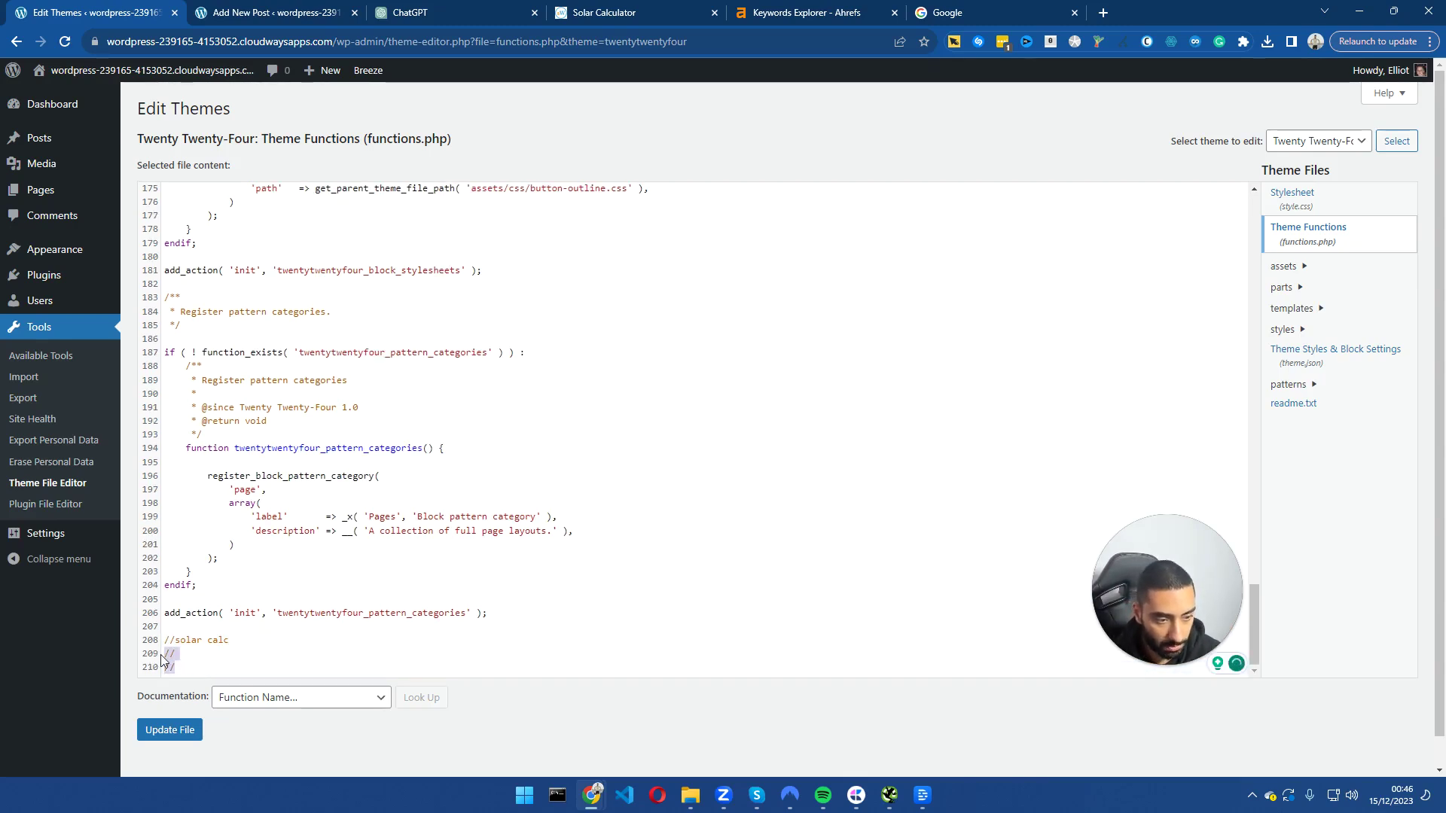
{"action": "key", "text": "BackSpace"}
{"action": "key", "text": "Return"}
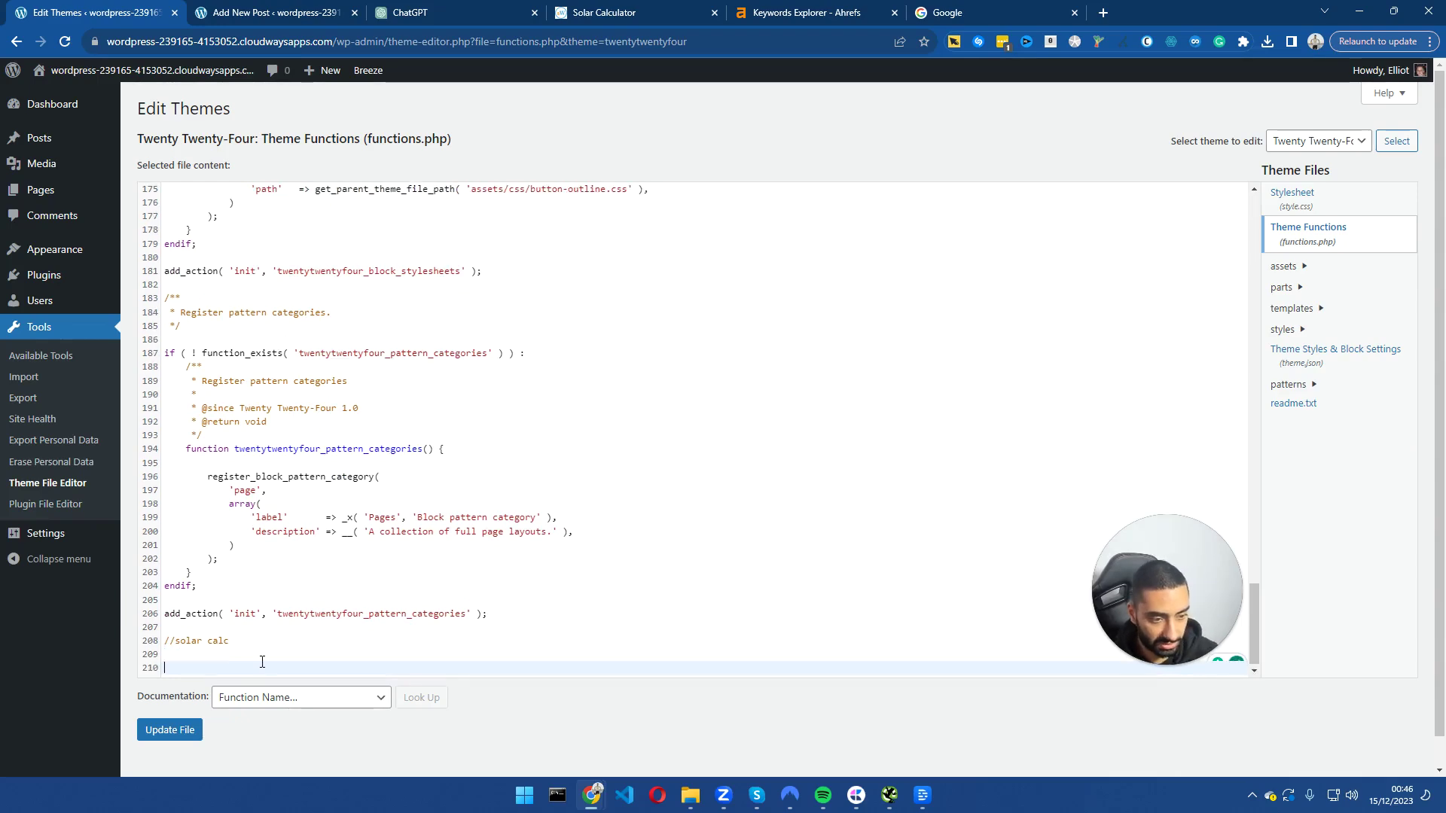
{"action": "left_click", "coordinate": [444, 13]}
{"action": "left_click", "coordinate": [85, 9]}
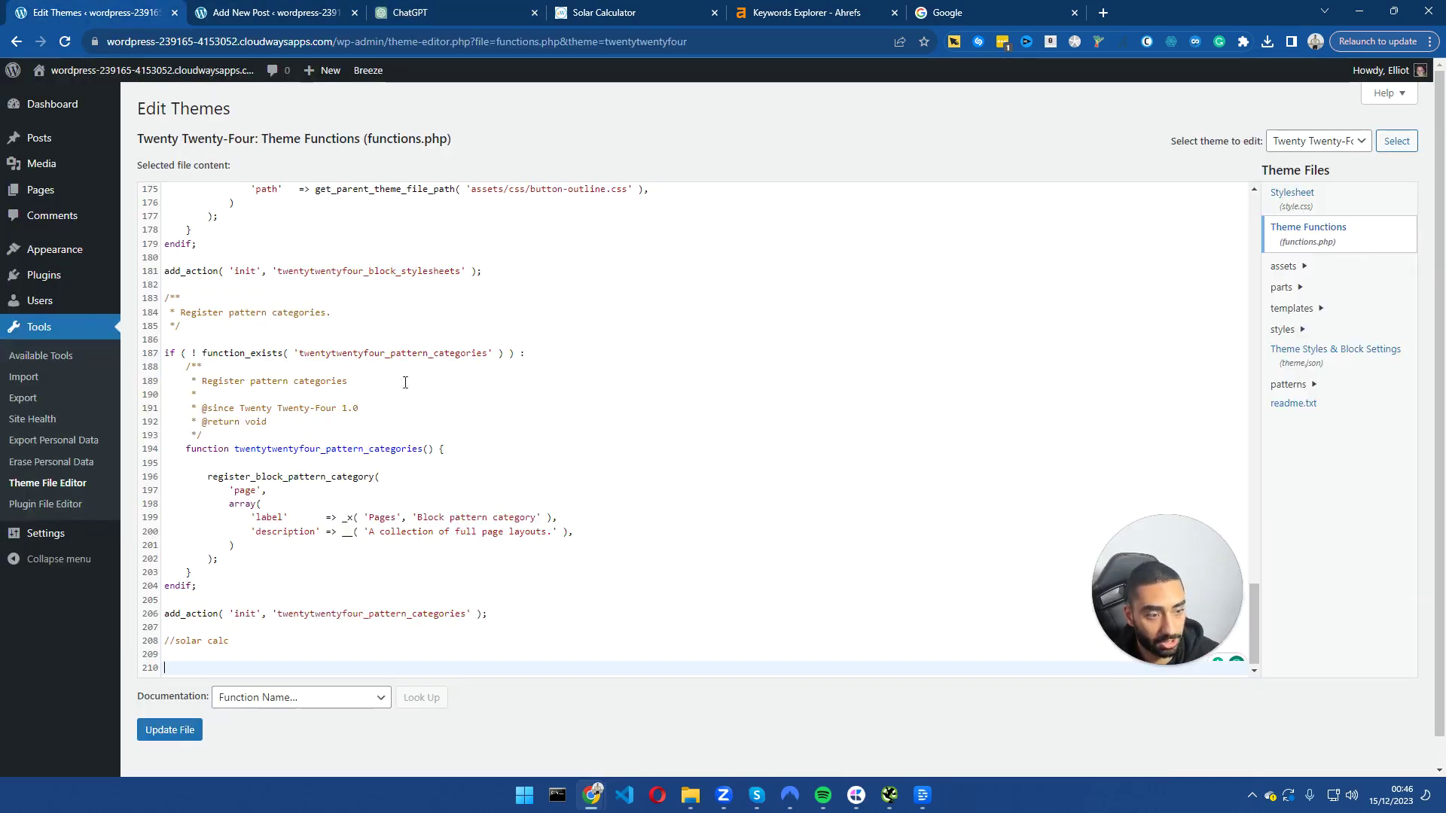
{"action": "type", "text": "function solar_calculator_shortcode() {     $output = '';      if ($_SERVER[\"REQUEST_METHOD\"] == \"POST\") {         // Collect input from the form         $kWhPerYear = $_POST['kWhPerYear'];         $solarHoursPerDay = $_POST['solarHoursPerDay'];         $percentOffset = $_POST['percentOffset'];          // Validate and calculate         if (is_numeric($kWhPerYear) && is_numeric($solarHoursPerDay) && is_numeric($percentOffset)) {             $dailyUsage = ($kWhPerYear / 365) * ($percentOffset / 100);             $solarArraySize = $dailyUsage / $solarHoursPerDay;              $output .= \"Solar Array Size Estimate: \" . round($solarArraySize, 2) . \" kW\";         } else {             $output .= \"Please enter valid numbers.\";         }     }      // Form HTML     $output .= '<form method=\"post\">         Your kWh used per year (no commas): <input type=\"text\" name=\"kWhPerYear\"><br>         Solar Hours per Day: <input type=\"text\" name=\"solarHoursPerDay\"><br>         % of Electricity Bill to Offset: <input type=\"text\" name=\"percentOffset\"><br>         <input type=\"submit\">     </form>';      return $output; } add_shortcode('solar_calculator', 'solar_calculator_shortcode');"}
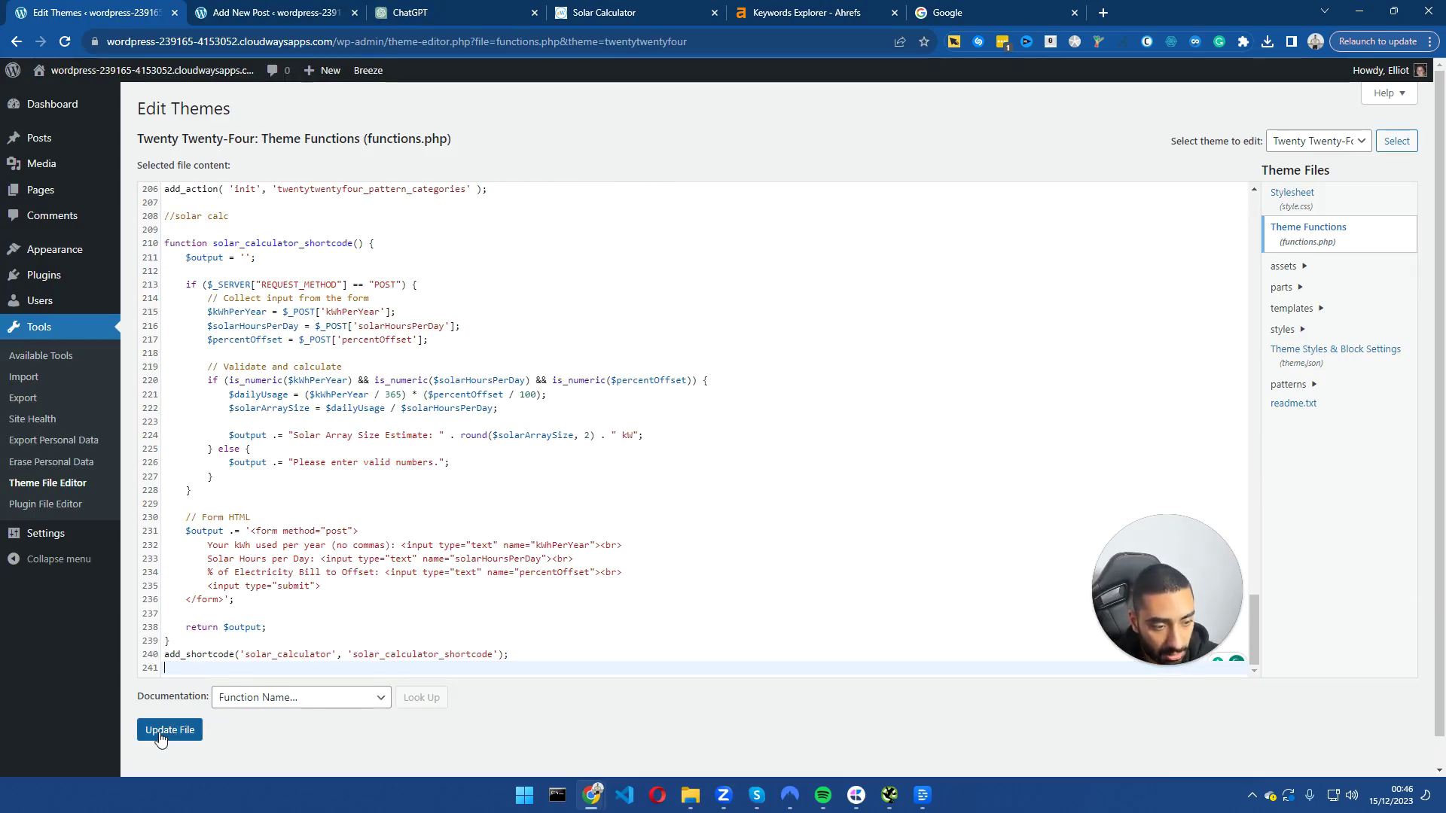
- Copy the [solar_calculator] shortcode from ChatGPT and go to the WordPress Posts section
{"action": "left_click", "coordinate": [414, 21]}
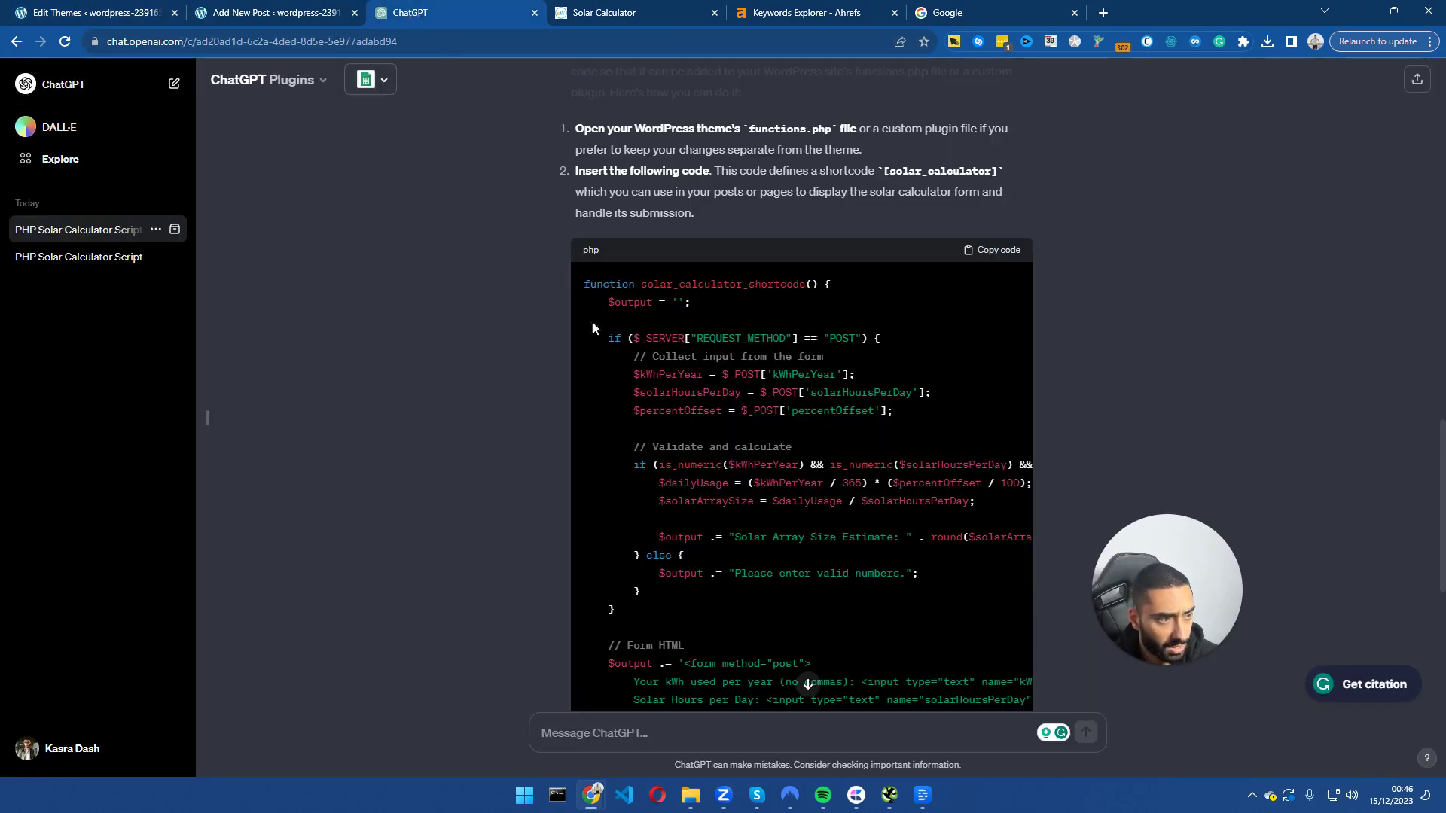
{"action": "scroll", "coordinate": [519, 294], "scroll_direction": "down", "scroll_amount": 4}
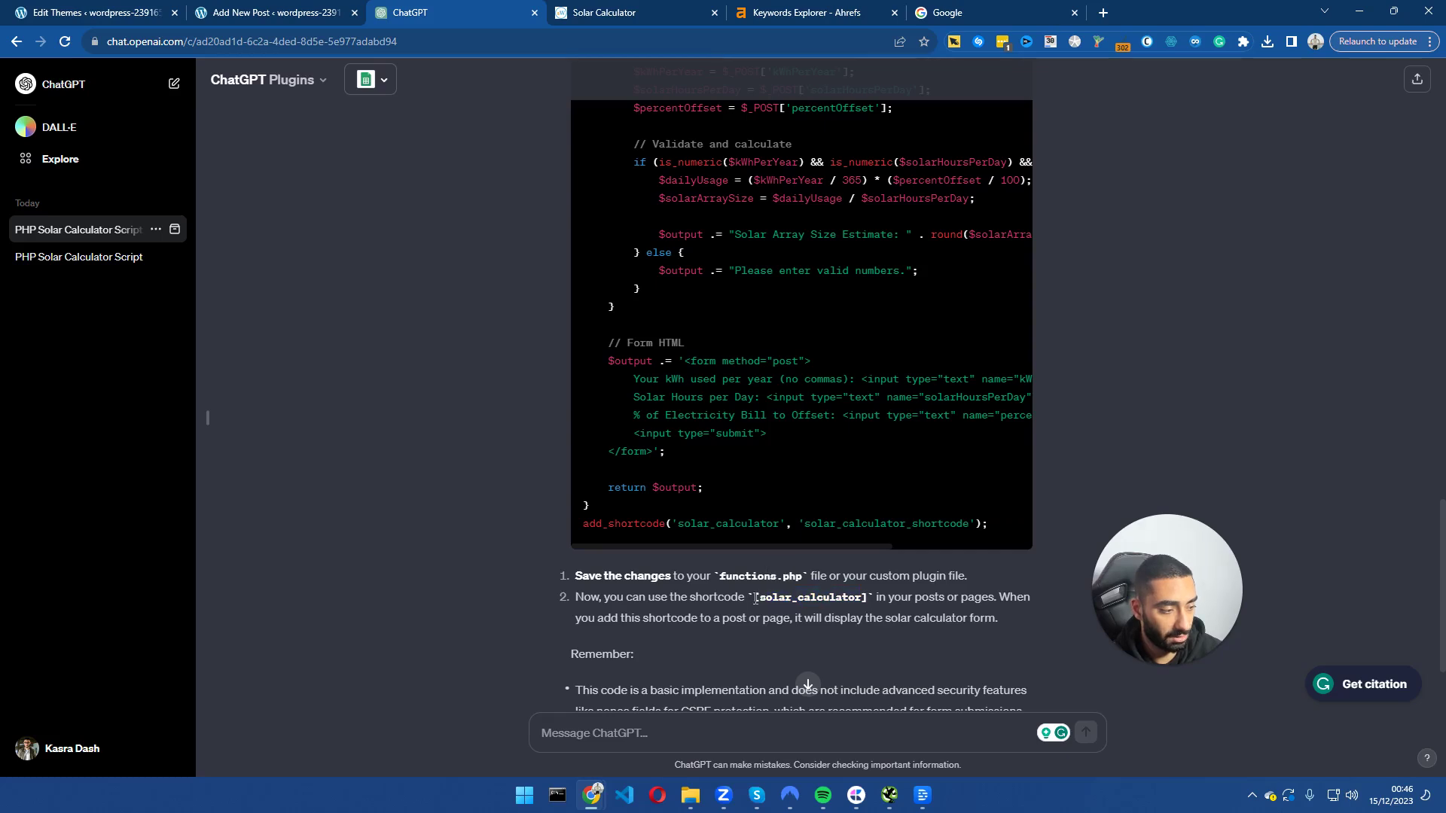
{"action": "right_click", "coordinate": [852, 599]}
{"action": "left_click", "coordinate": [876, 462]}
{"action": "right_click", "coordinate": [820, 596]}
{"action": "left_click", "coordinate": [865, 439]}
{"action": "left_click", "coordinate": [113, 11]}
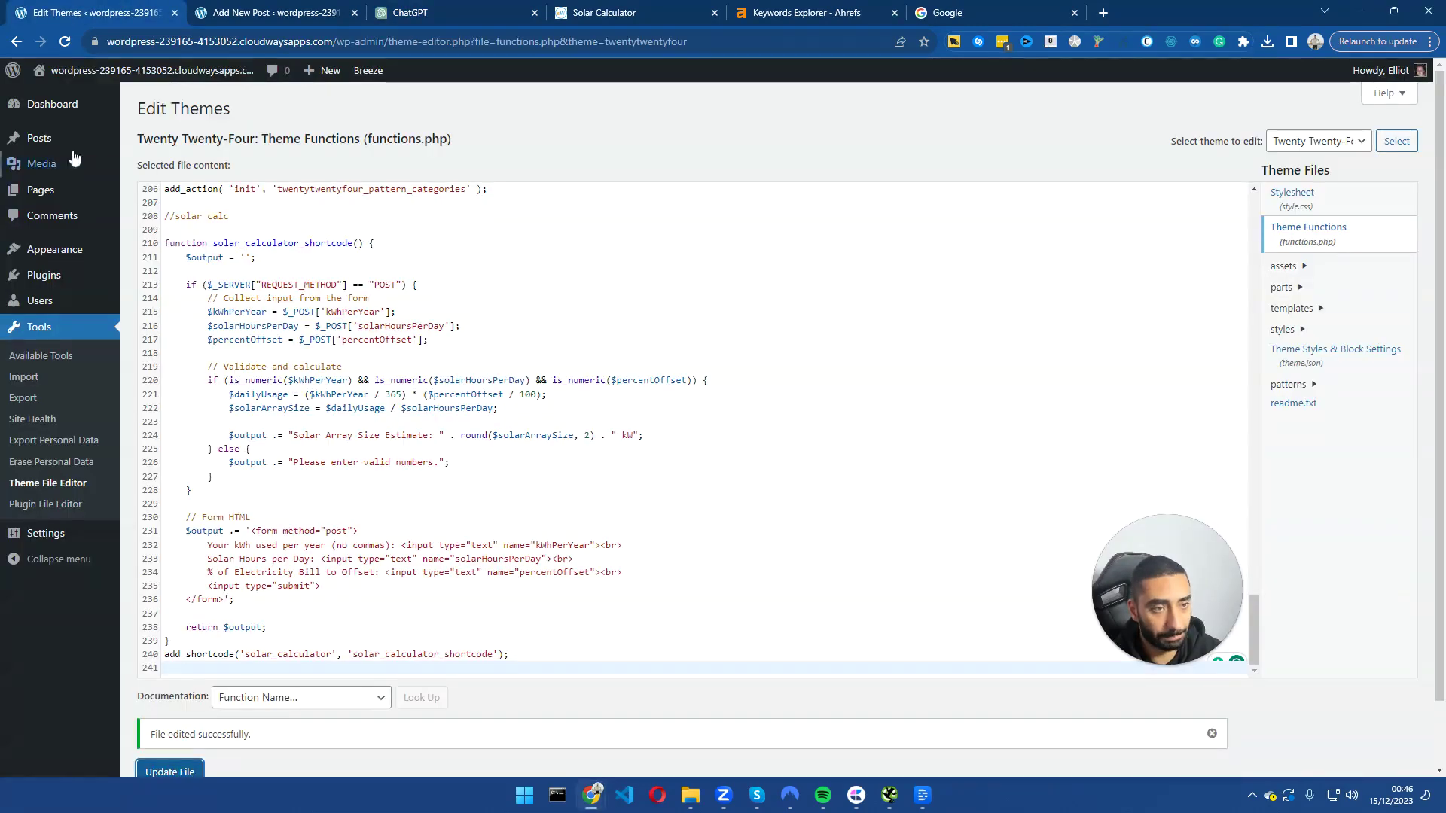
{"action": "left_click", "coordinate": [285, 11]}
{"action": "left_click", "coordinate": [75, 7]}
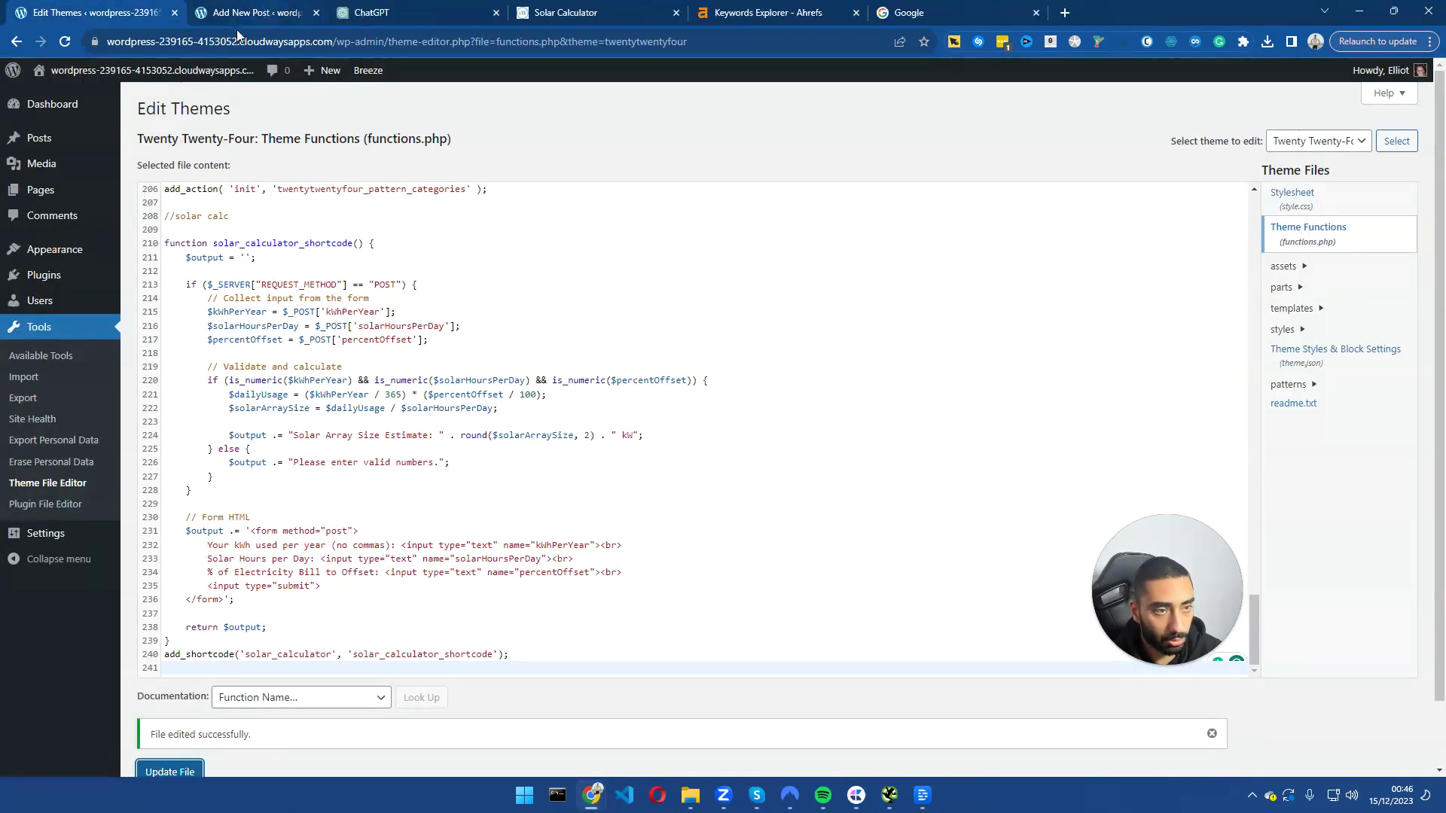
- Start a new post titled 'Solar Calc' and add a Shortcode block for [solar_calculator]
{"action": "left_click", "coordinate": [143, 142]}
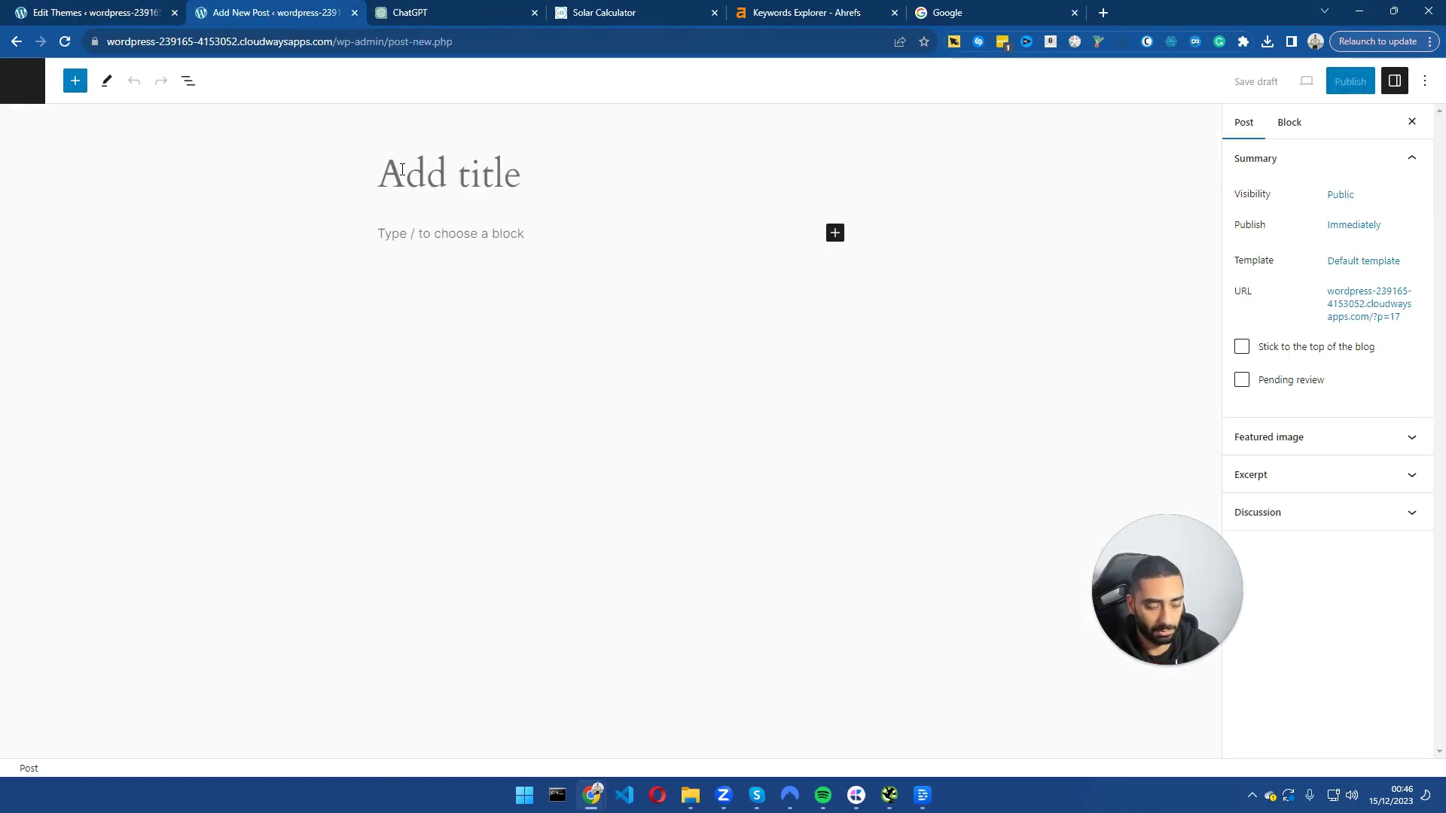
{"action": "left_click", "coordinate": [401, 170]}
{"action": "type", "text": "So"}
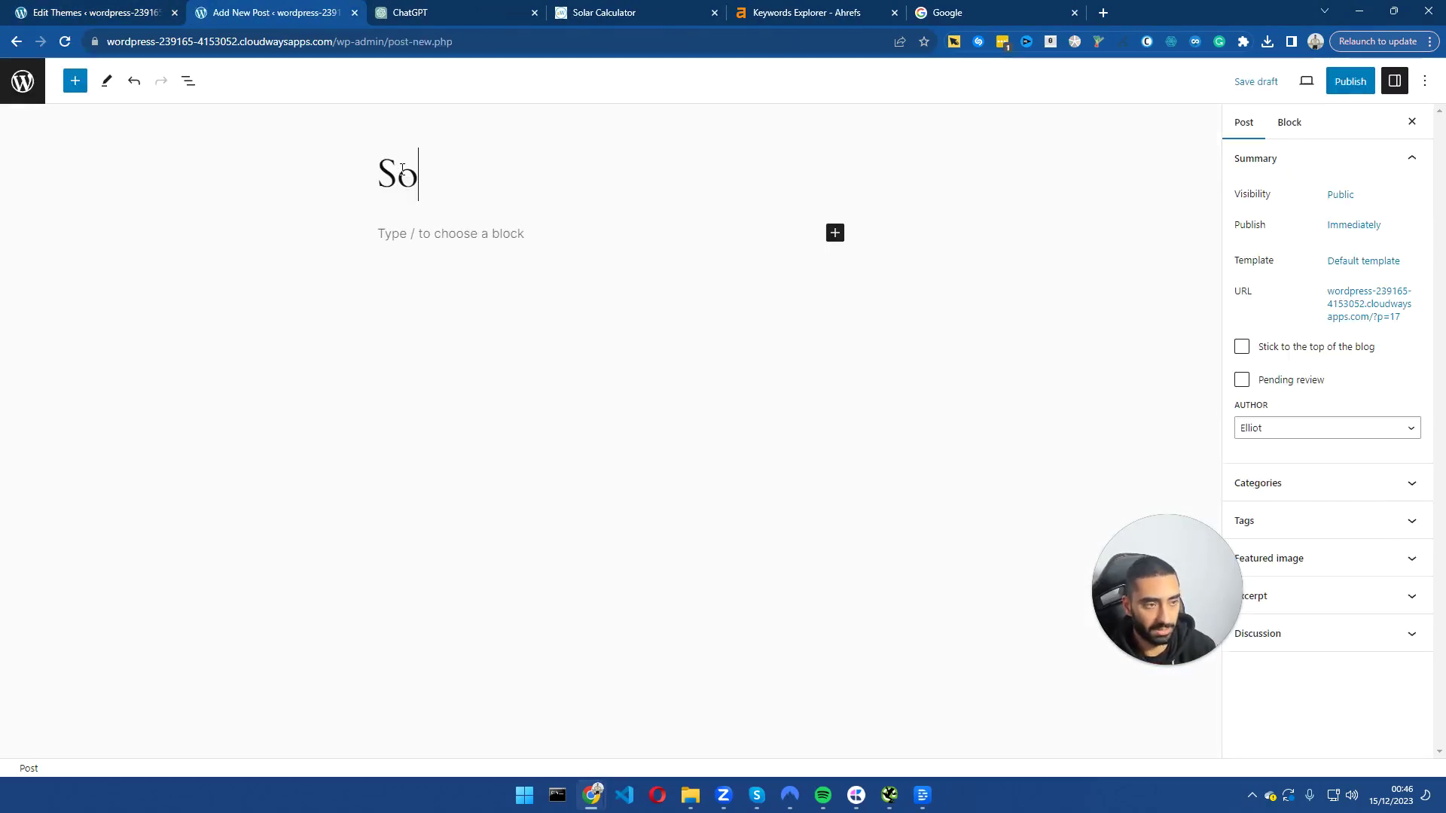
{"action": "type", "text": "lar Calc"}
{"action": "left_click", "coordinate": [450, 238]}
{"action": "type", "text": "[solar_calculator]"}
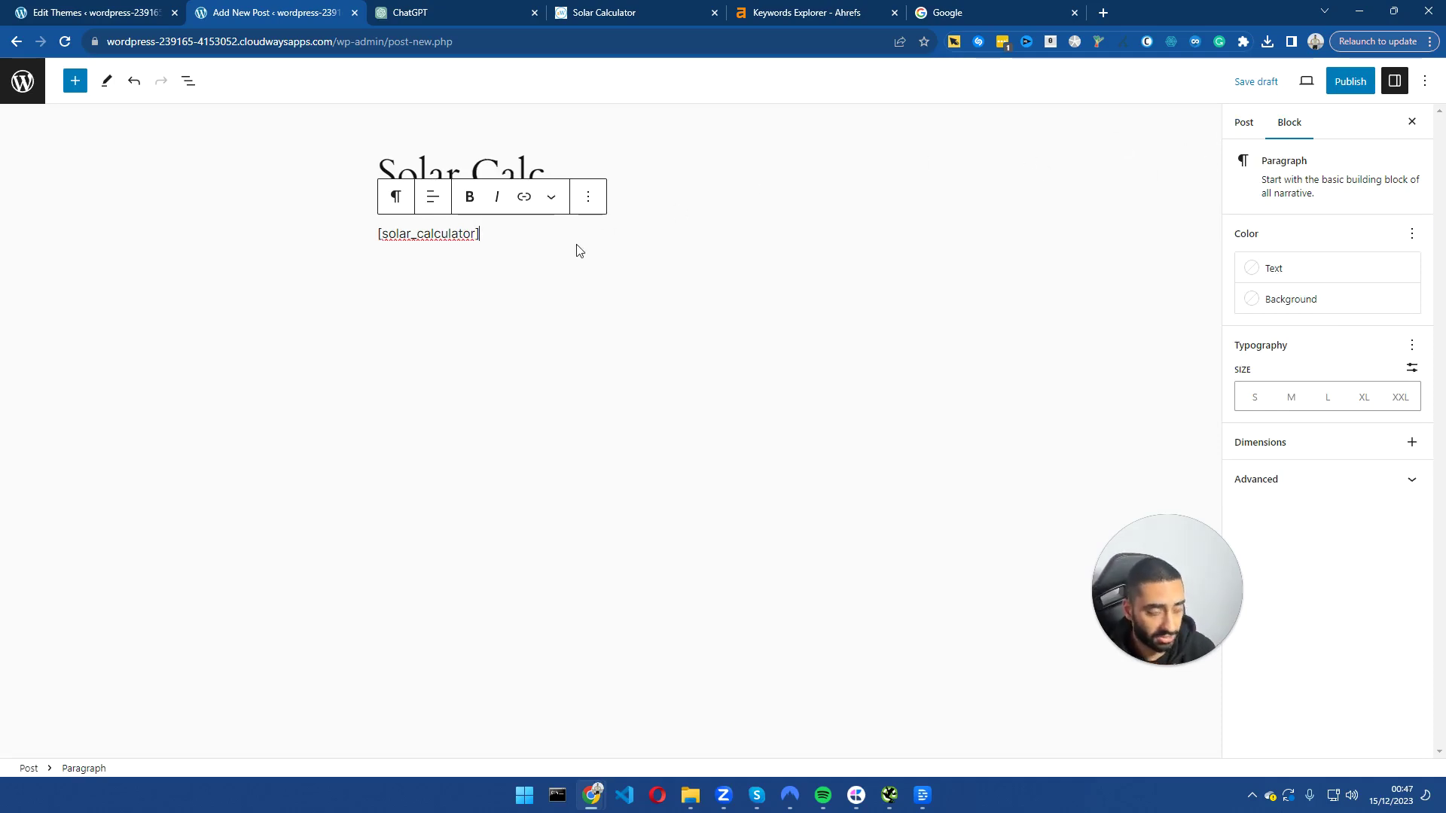
{"action": "key", "text": "Return"}
{"action": "type", "text": "/"}
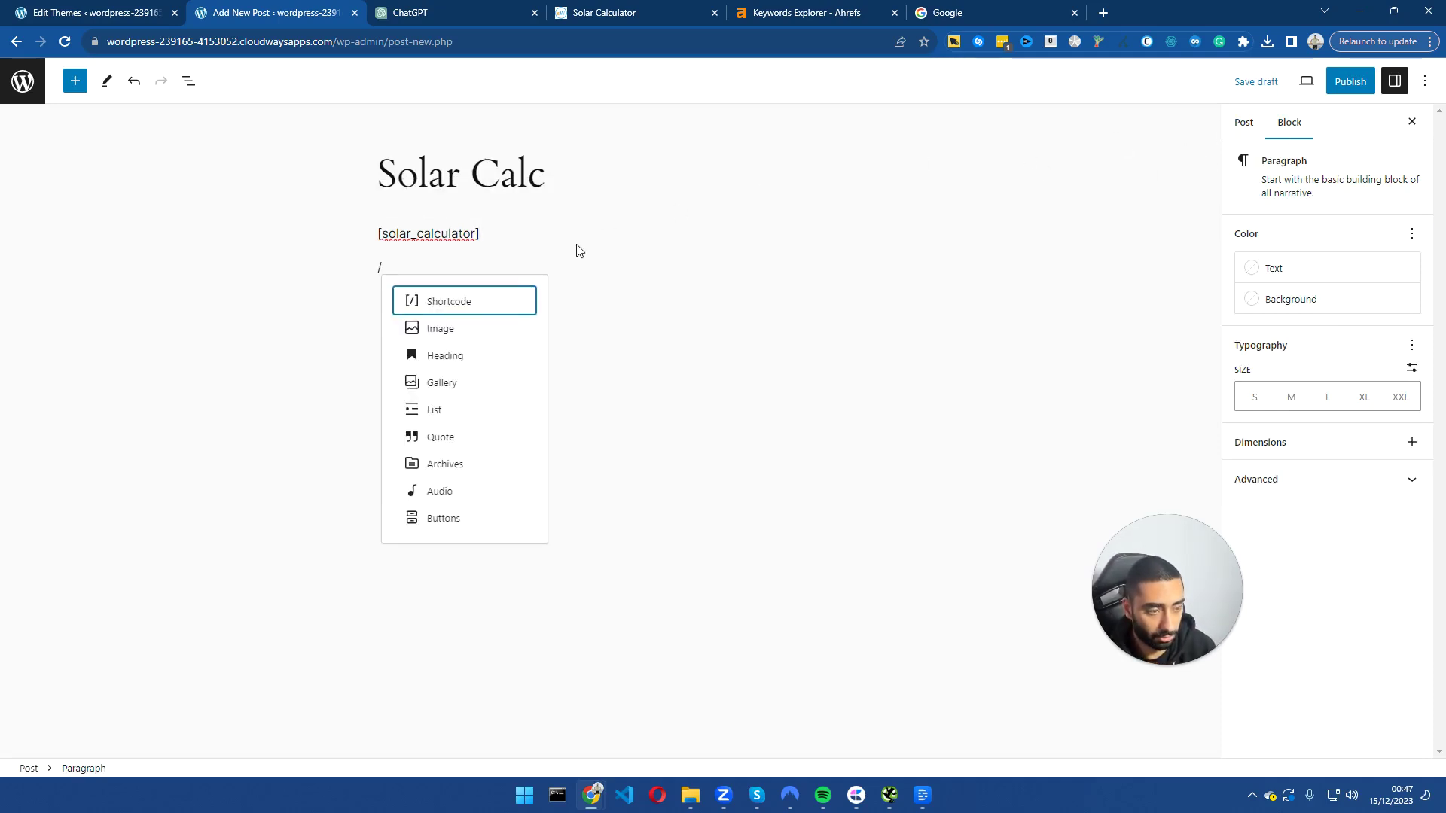
{"action": "left_click", "coordinate": [453, 302]}
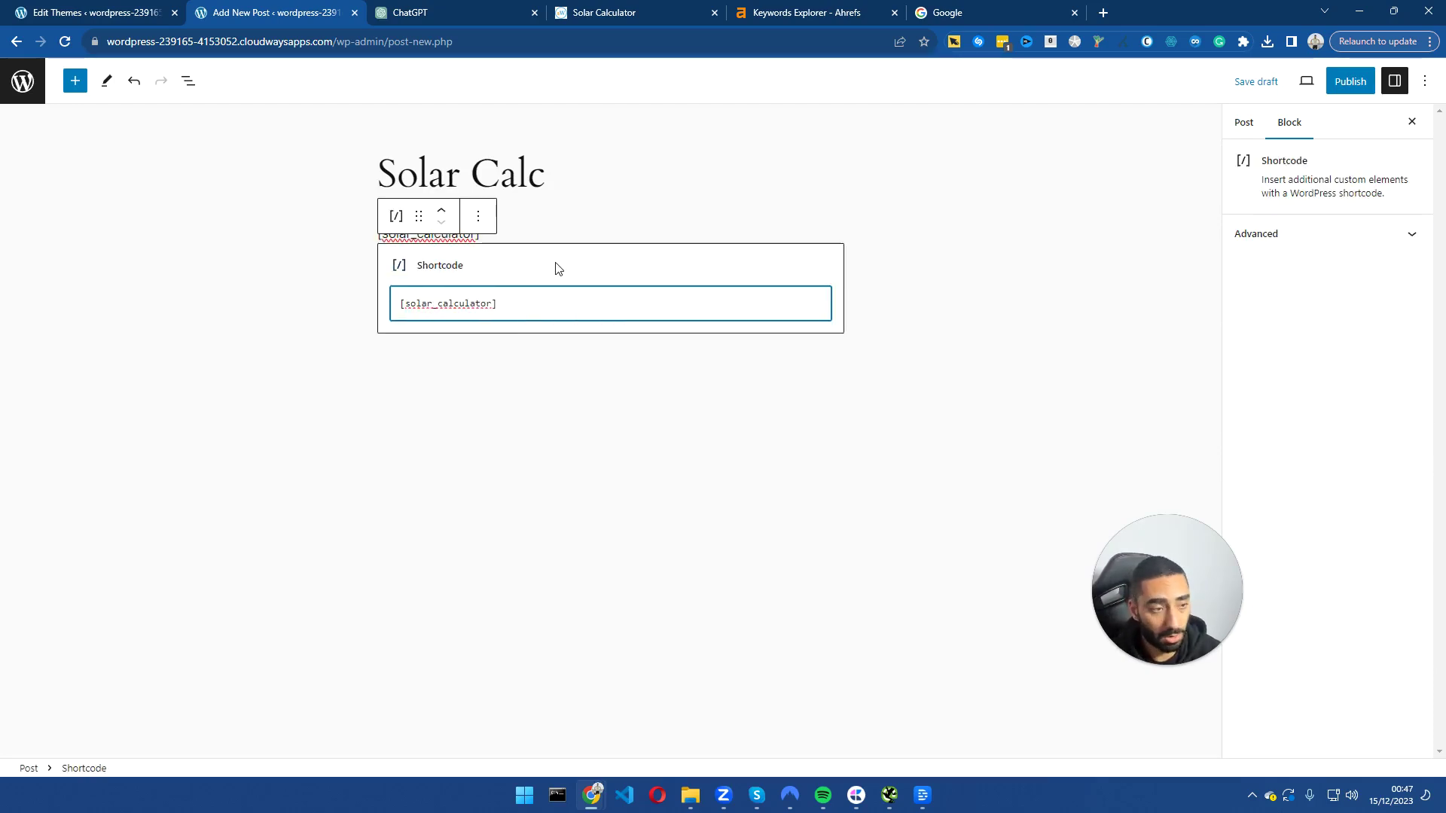
- Delete the redundant plain-text shortcode paragraph and publish the post
{"action": "triple_click", "coordinate": [543, 229]}
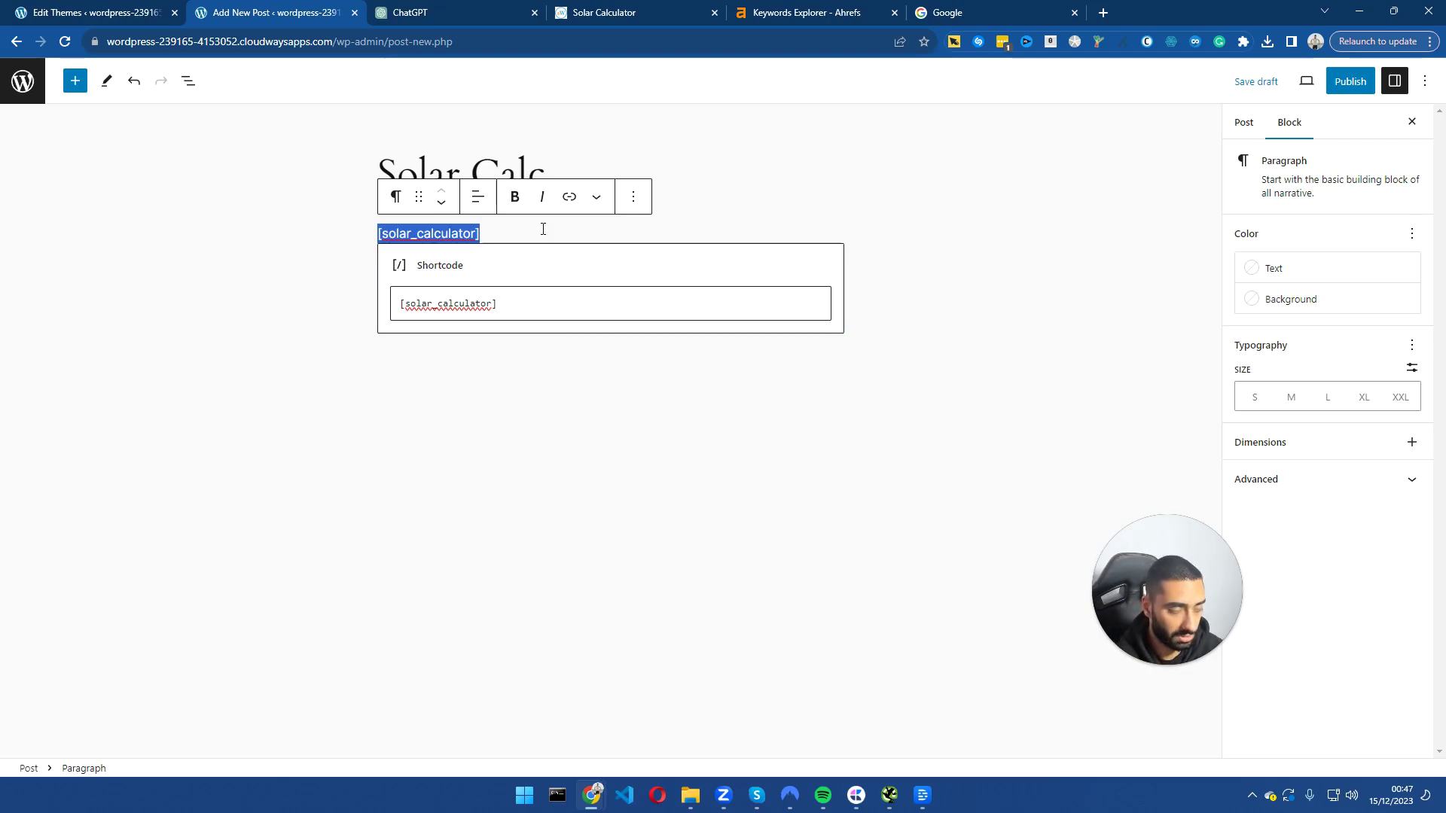
{"action": "key", "text": "BackSpace"}
{"action": "key", "text": "BackSpace"}
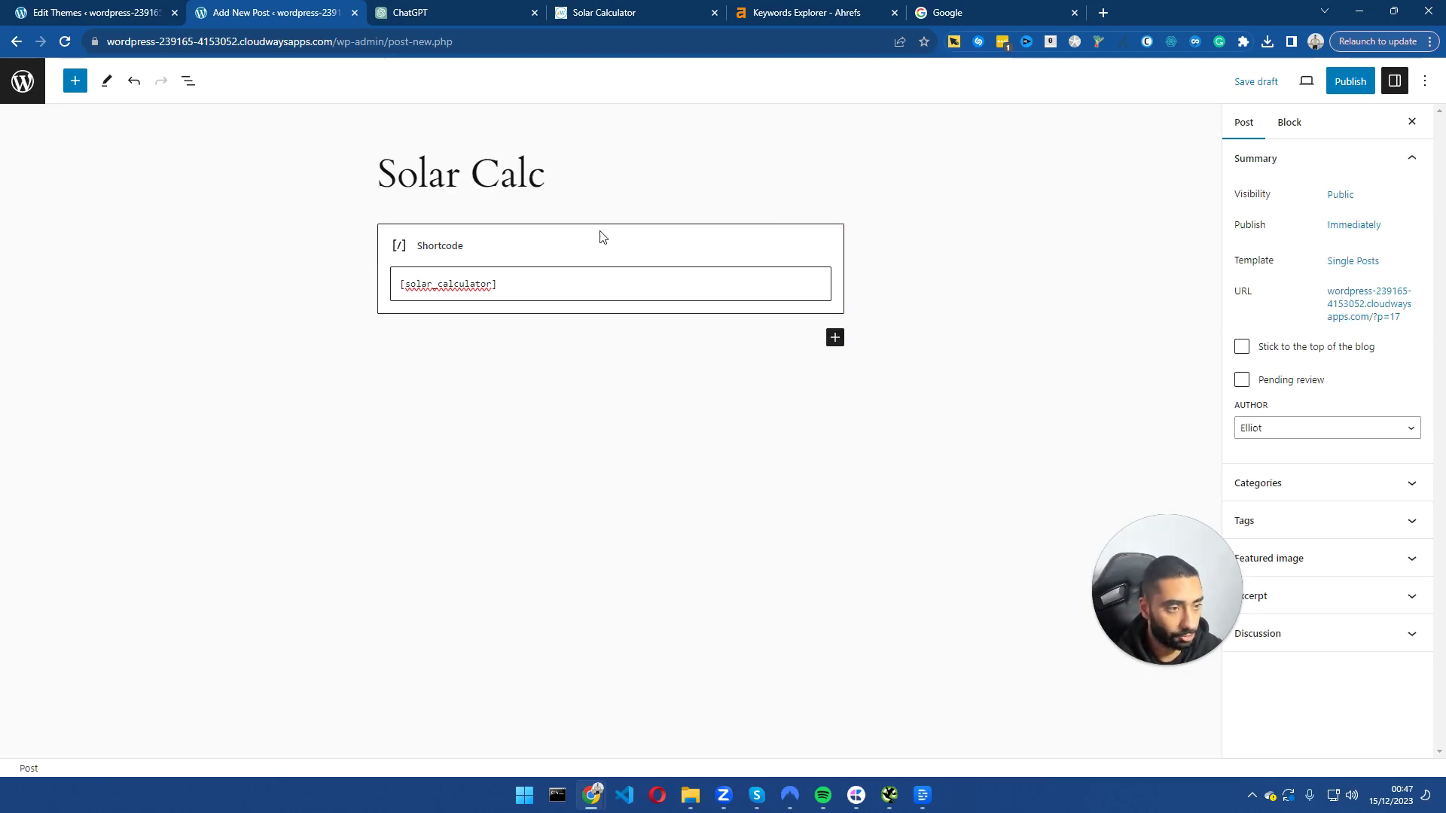
{"action": "left_click", "coordinate": [1350, 82]}
{"action": "left_click", "coordinate": [1290, 82]}
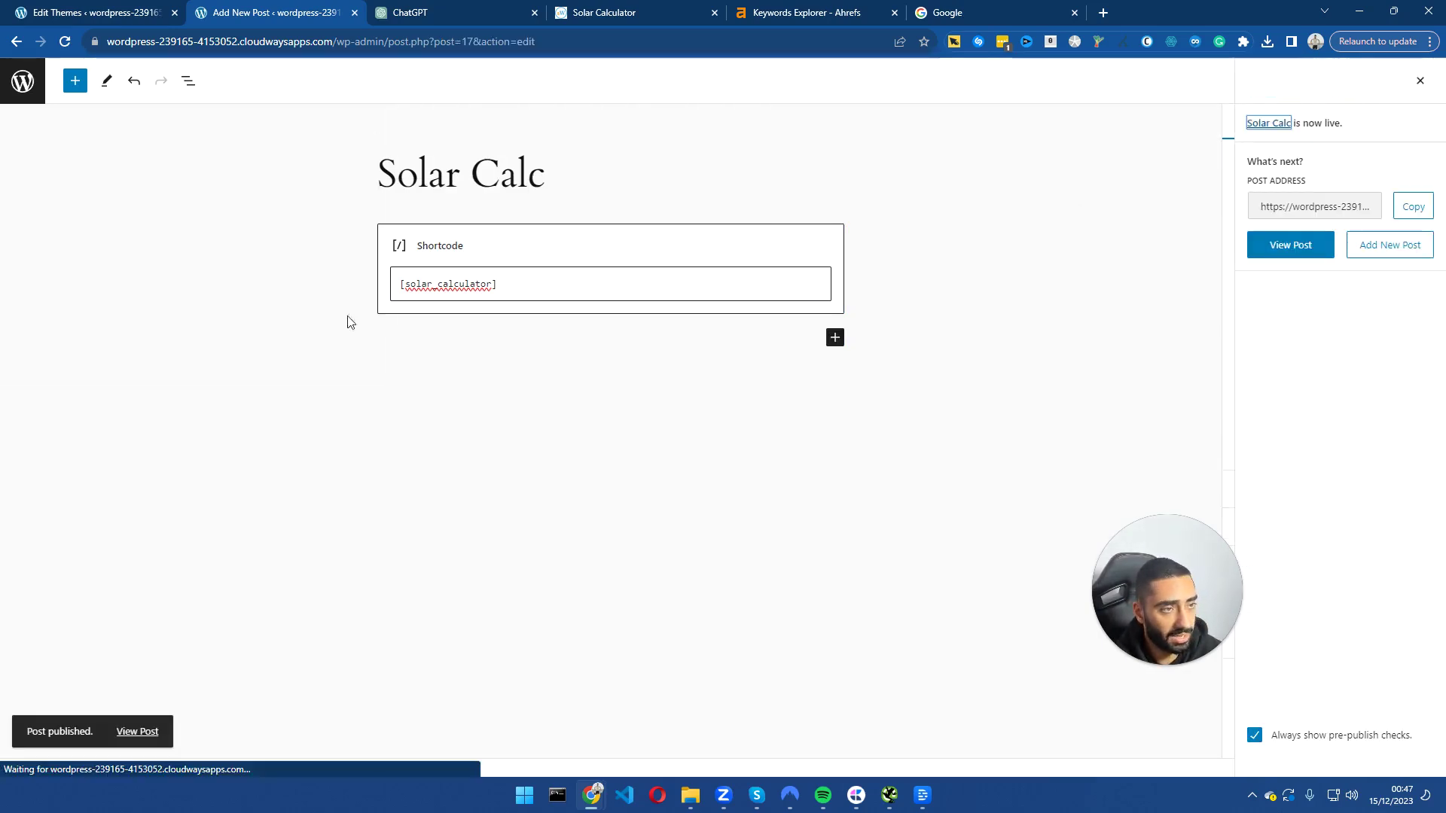
- Submit 60000 kWh, 14 solar hours and 25% offset on the live page, highlighting the 2.94 kW estimate
{"action": "left_click", "coordinate": [137, 731]}
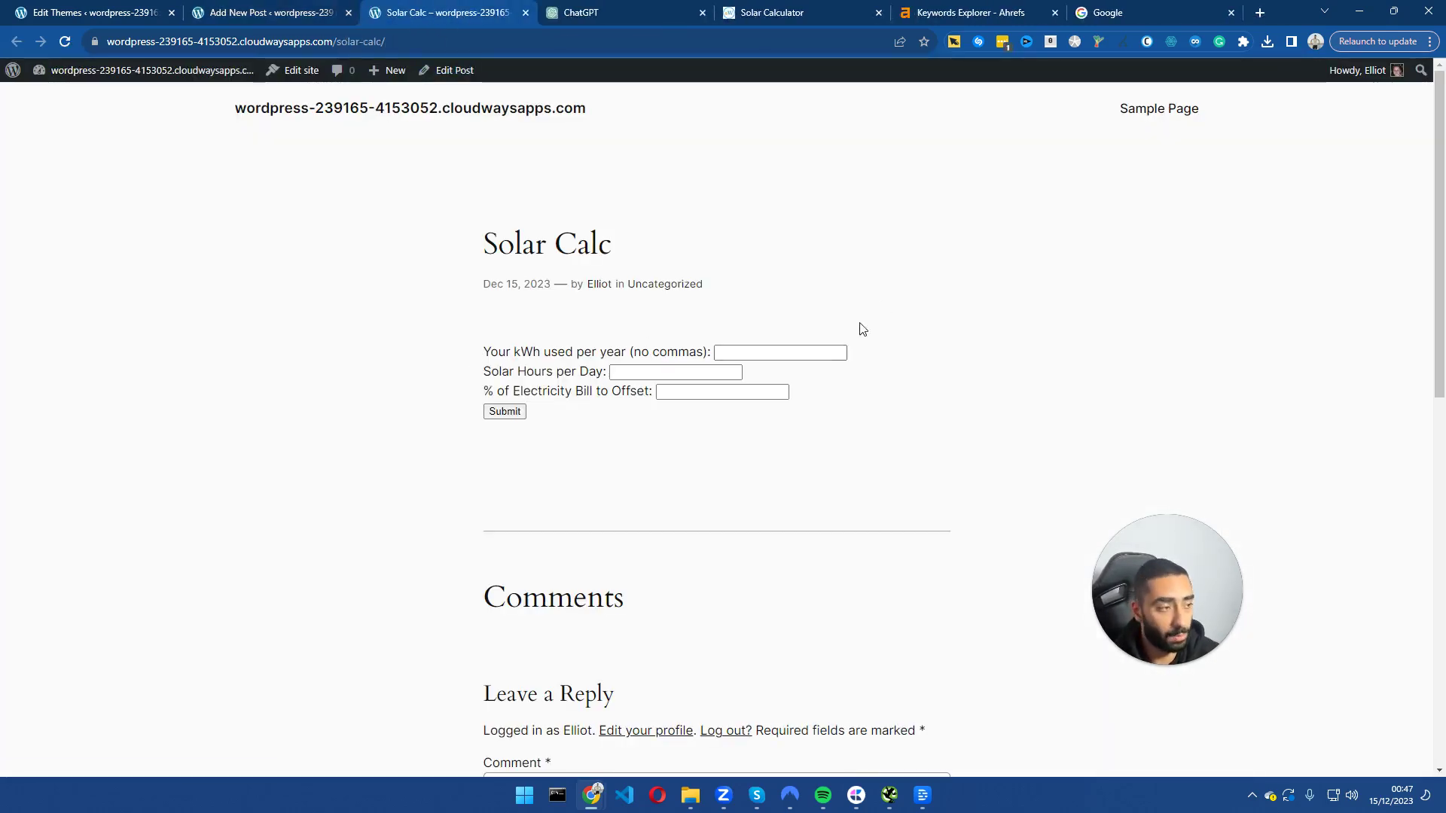
{"action": "left_click", "coordinate": [753, 352]}
{"action": "left_click", "coordinate": [786, 413]}
{"action": "left_click", "coordinate": [678, 379]}
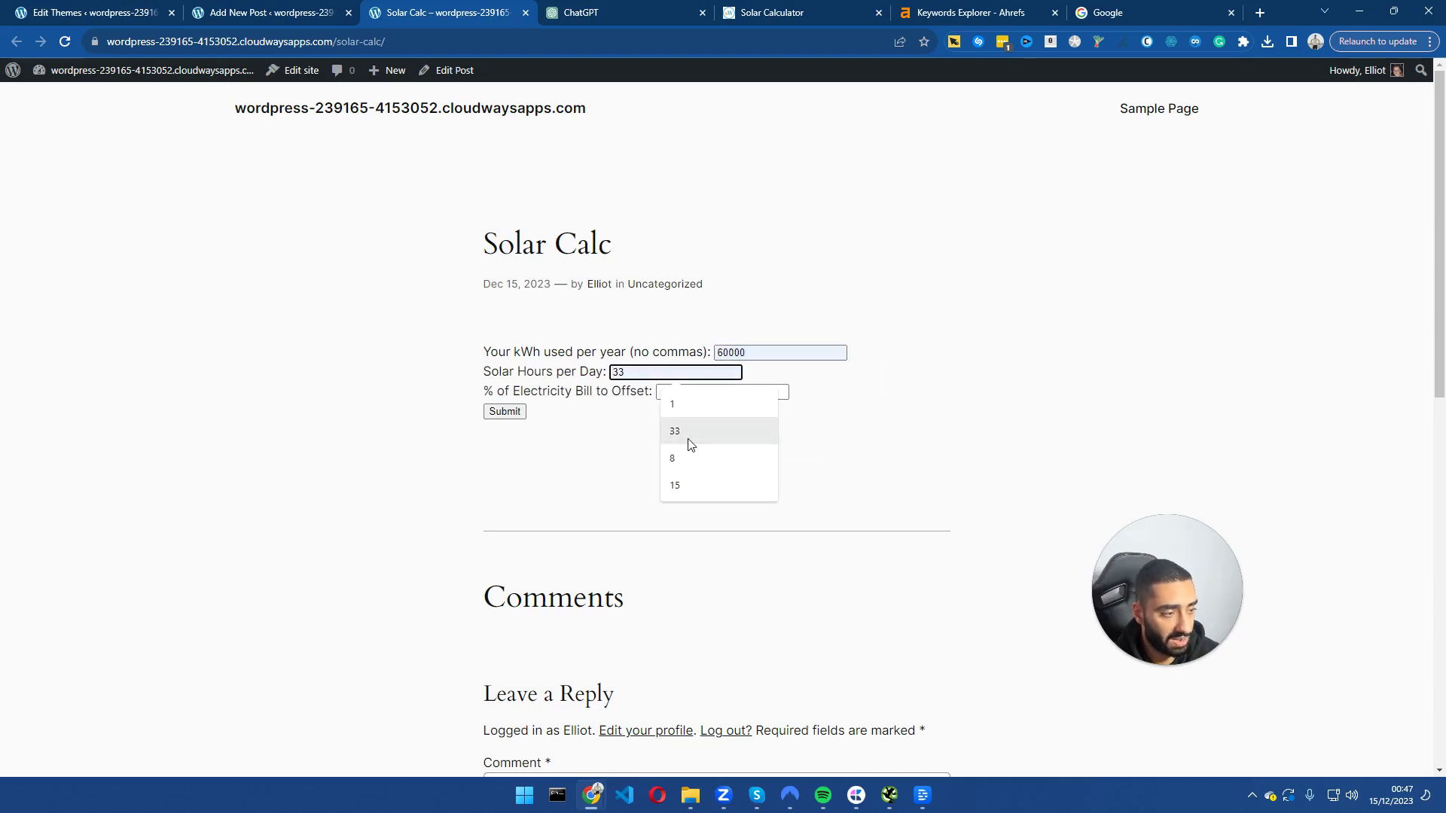
{"action": "left_click", "coordinate": [683, 432]}
{"action": "left_click", "coordinate": [708, 393]}
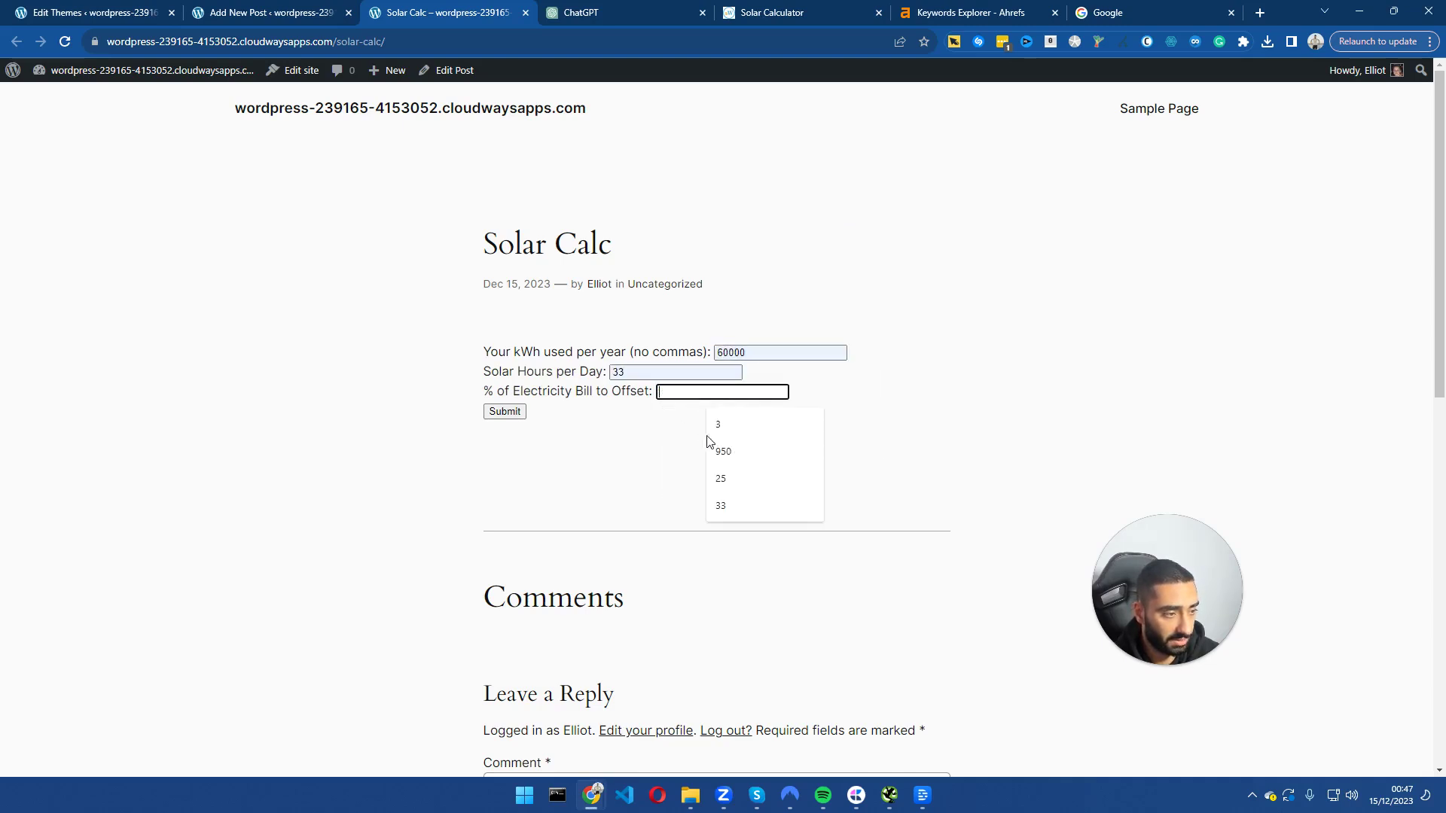
{"action": "double_click", "coordinate": [647, 374]}
{"action": "type", "text": "14"}
{"action": "left_click", "coordinate": [675, 390]}
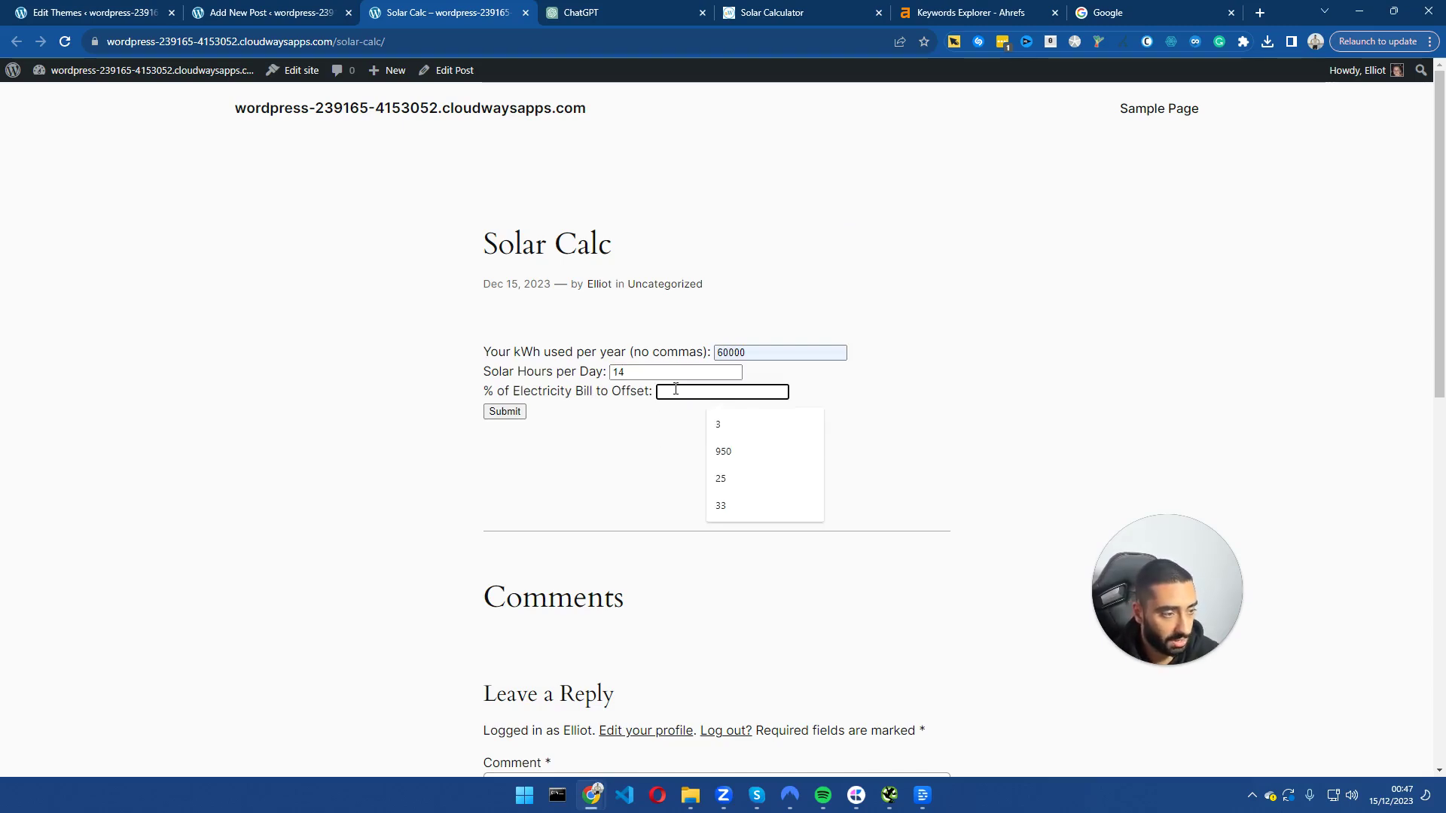
{"action": "left_click", "coordinate": [728, 479]}
{"action": "left_click", "coordinate": [505, 414]}
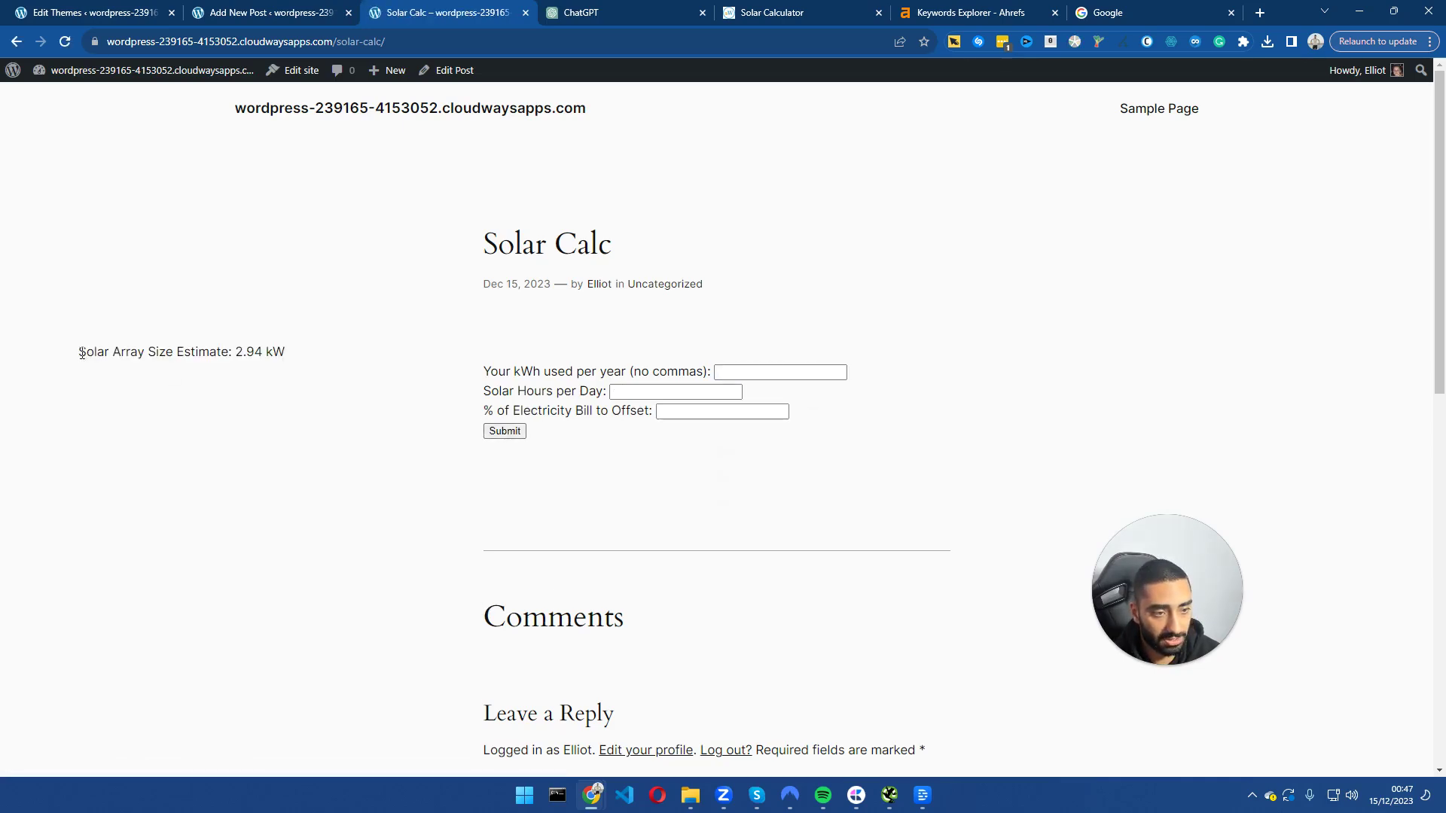
{"action": "left_click_drag", "start_coordinate": [84, 354], "coordinate": [160, 356]}
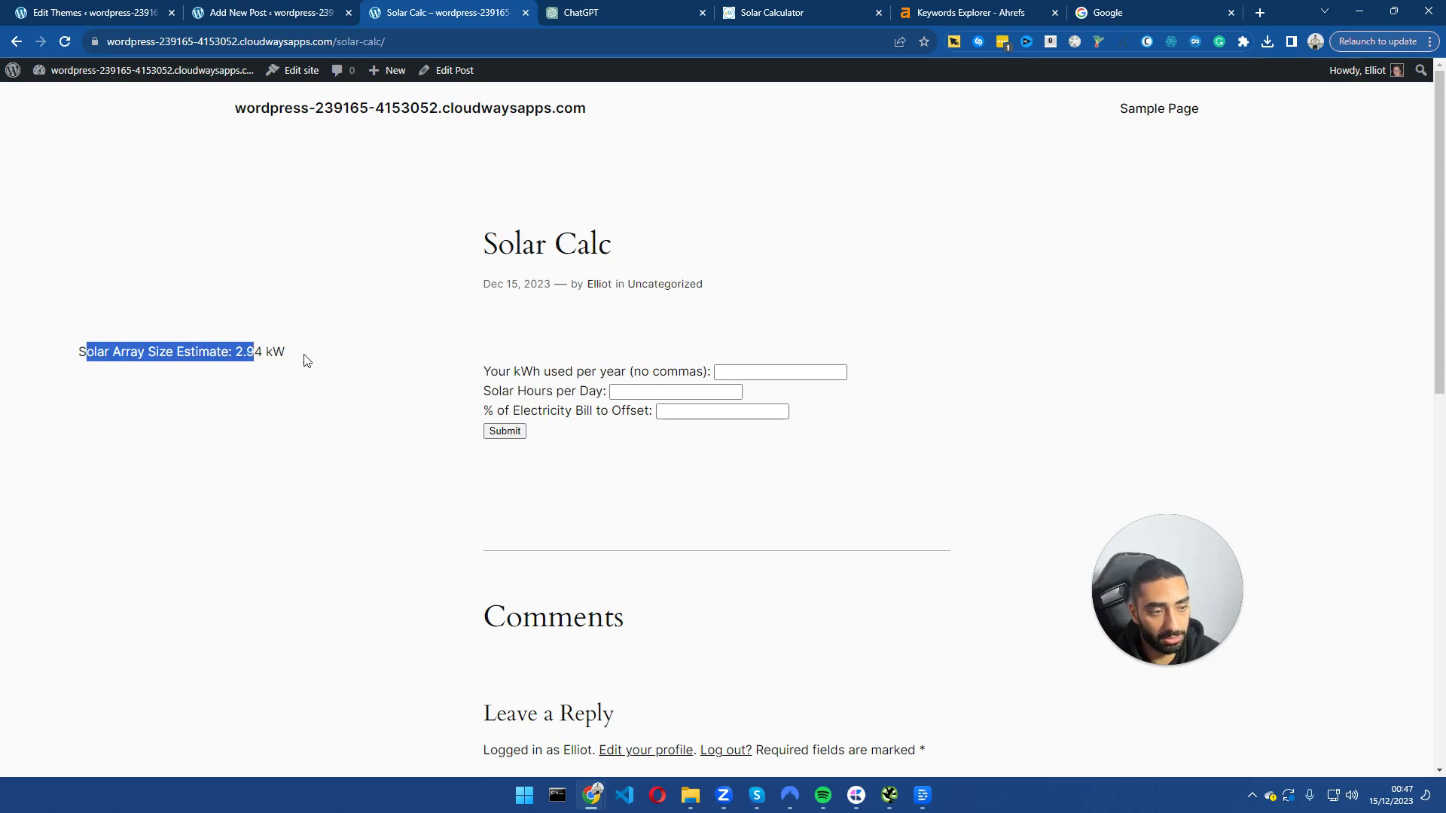
{"action": "left_click_drag", "start_coordinate": [307, 360], "coordinate": [209, 353]}
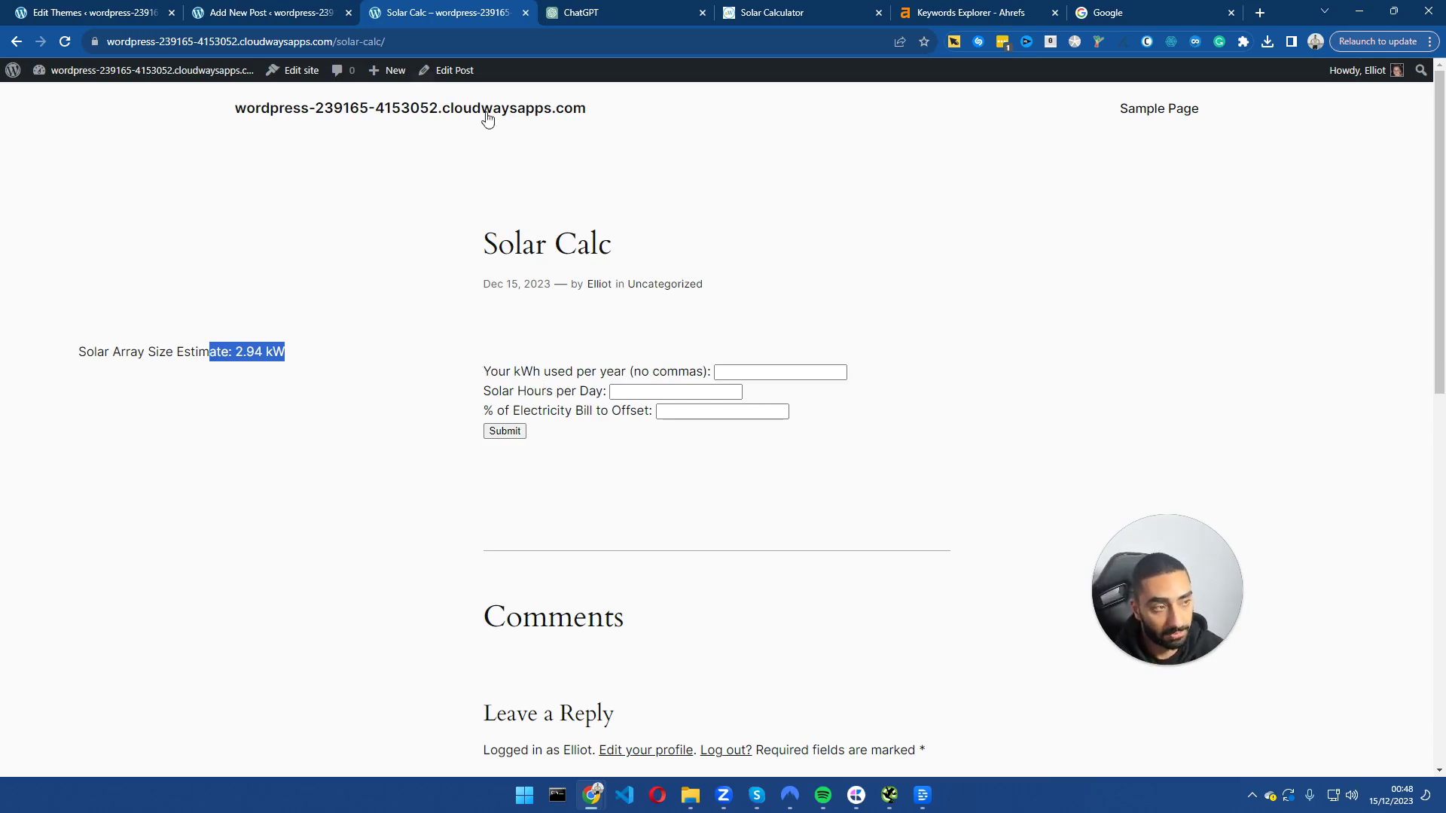
- Ask ChatGPT to restyle the solar calculator shortcode with Tailwind CSS for mobile devices
{"action": "left_click", "coordinate": [591, 13]}
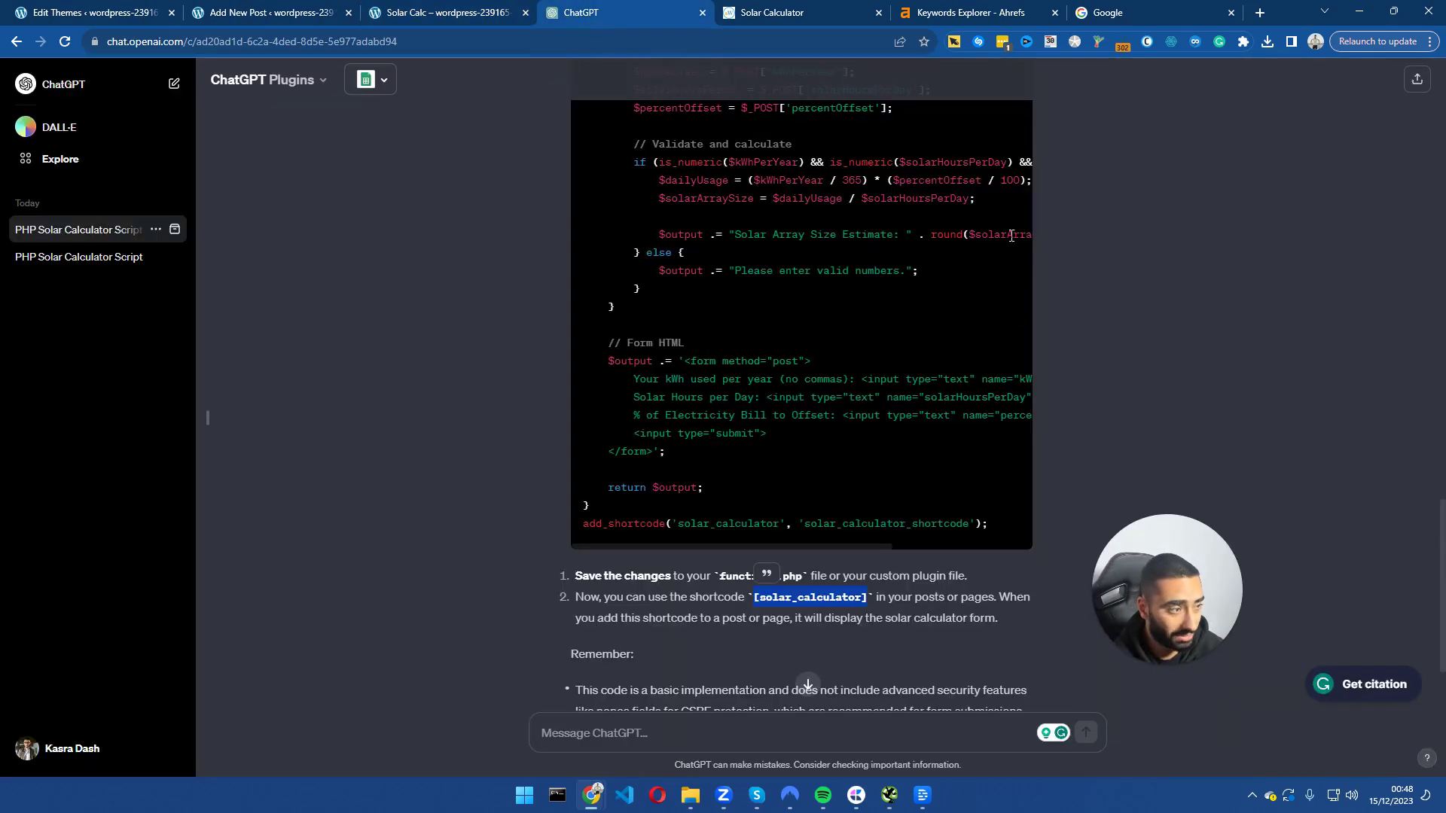
{"action": "left_click_drag", "start_coordinate": [1167, 580], "coordinate": [1363, 542]}
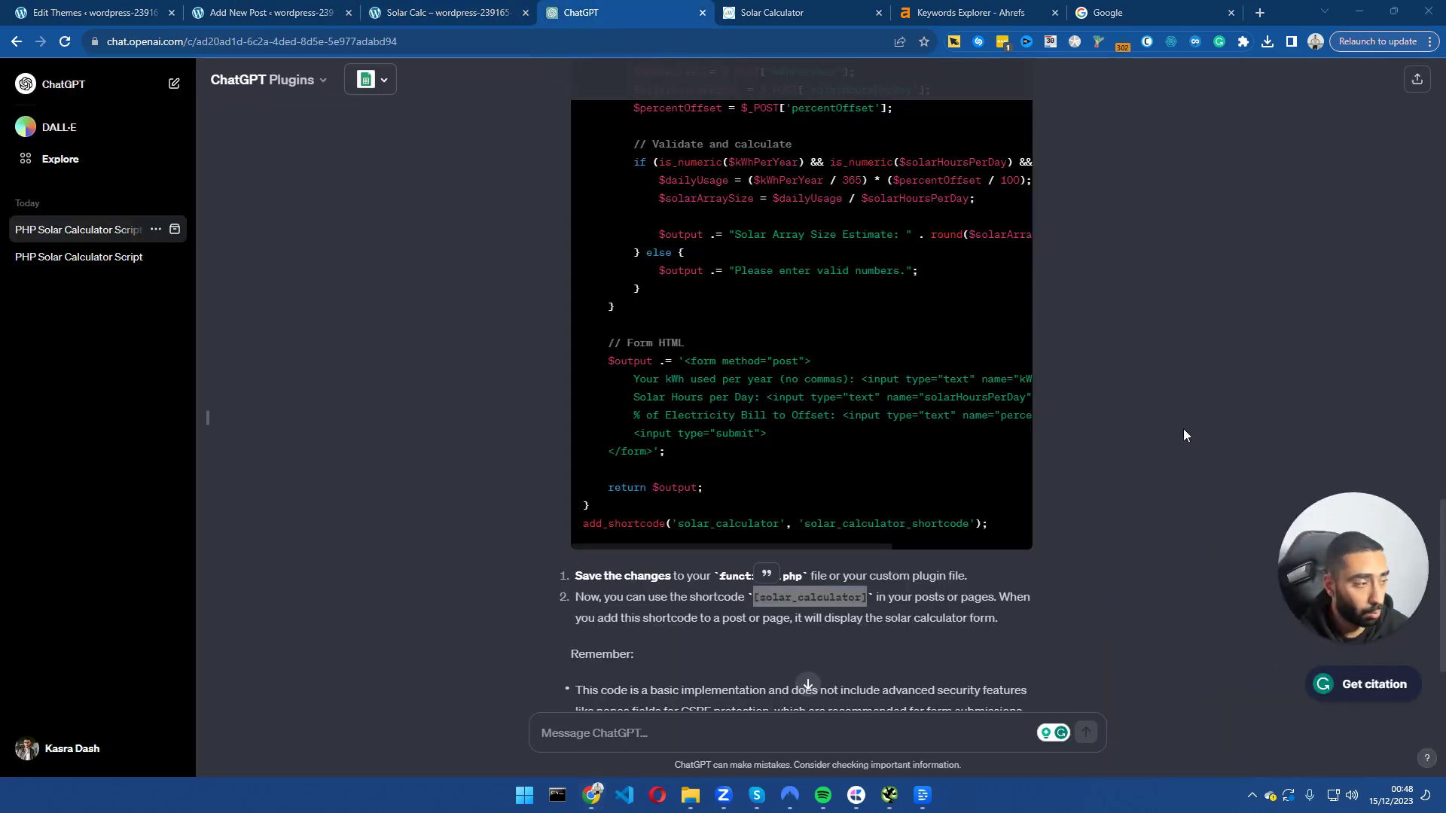
{"action": "scroll", "coordinate": [1184, 436], "scroll_direction": "down", "scroll_amount": 1}
{"action": "scroll", "coordinate": [1184, 435], "scroll_direction": "down", "scroll_amount": 2}
{"action": "right_click", "coordinate": [613, 733]}
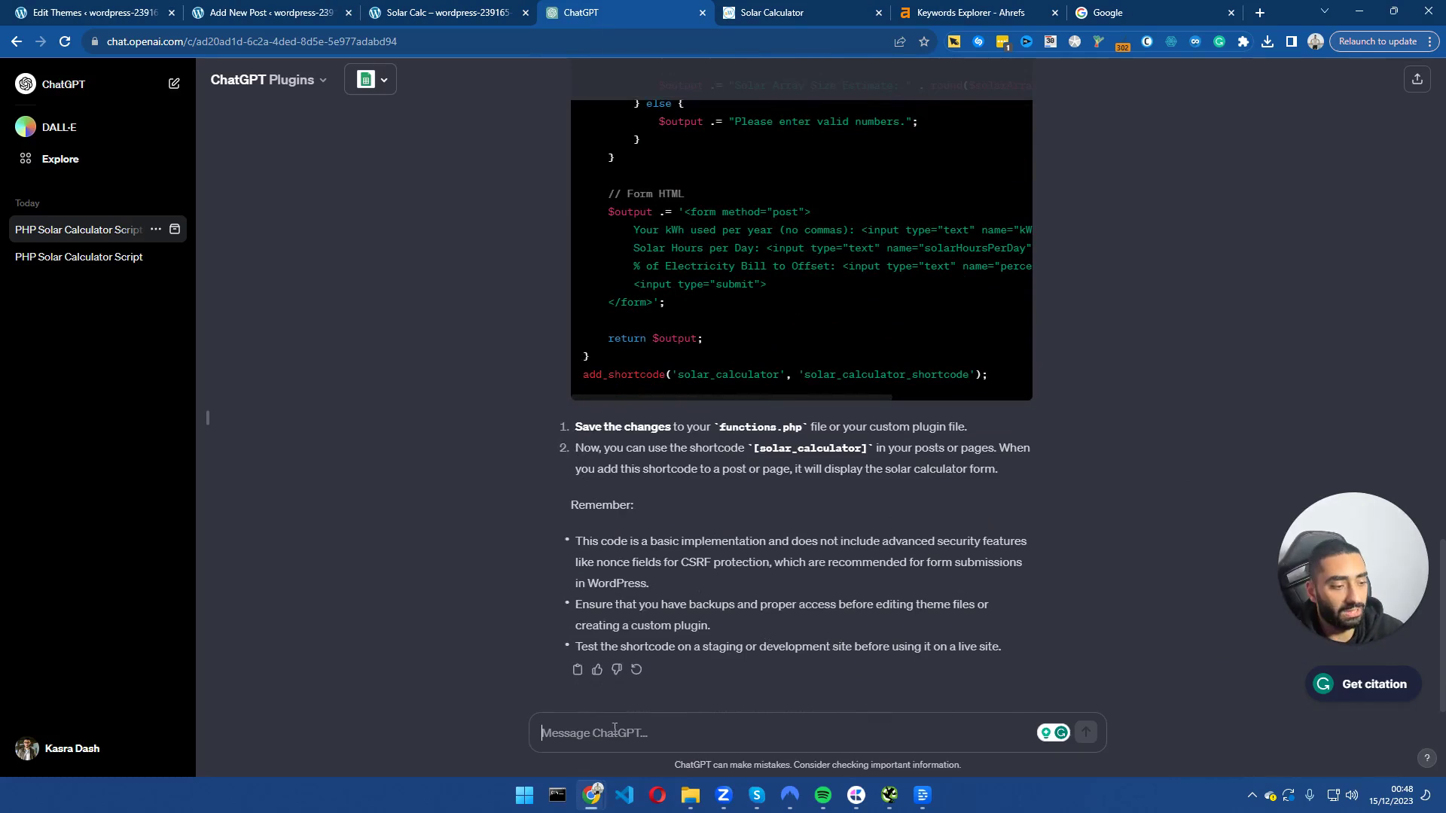
{"action": "left_click", "coordinate": [657, 573]}
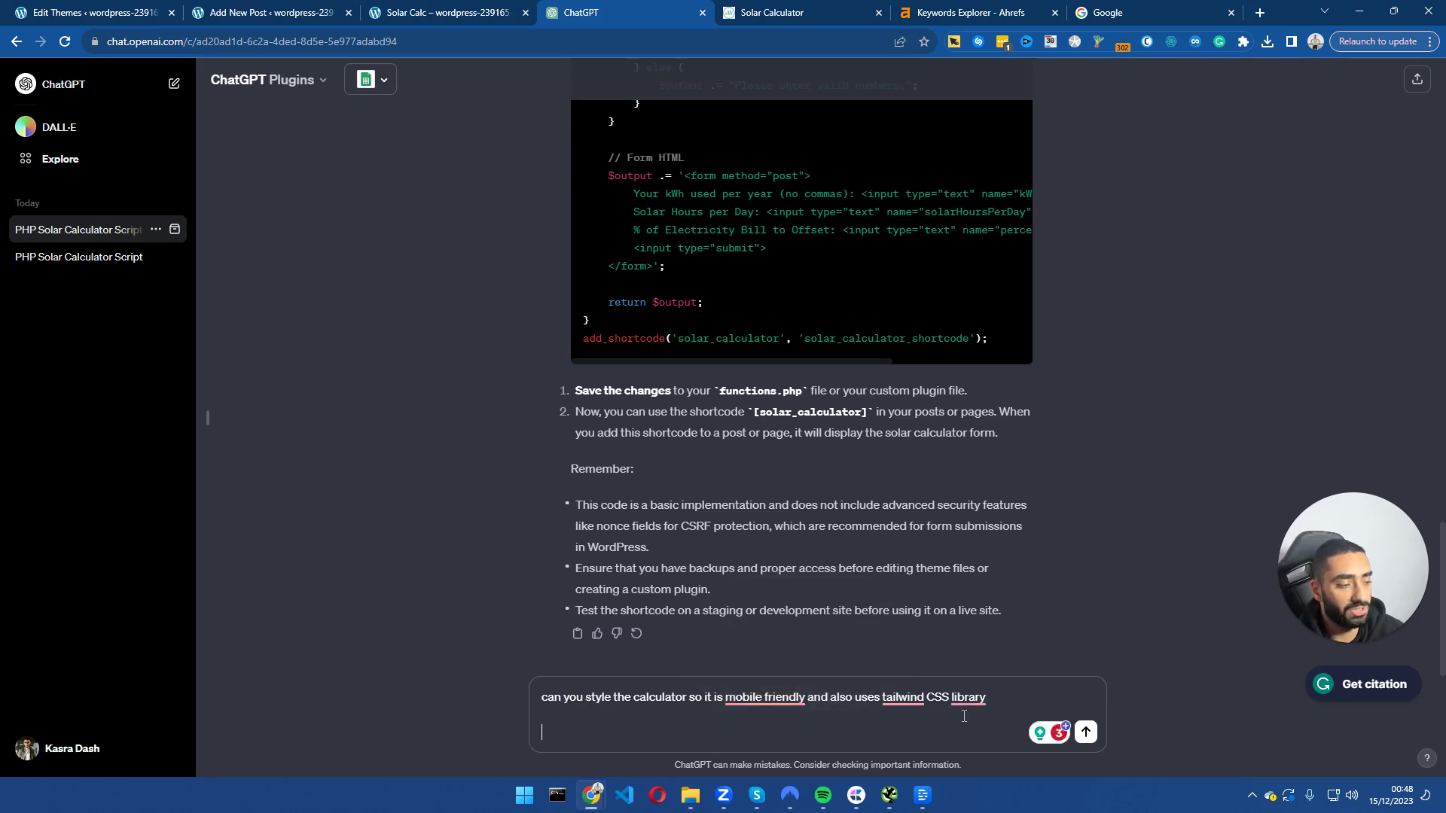
{"action": "left_click", "coordinate": [1087, 733]}
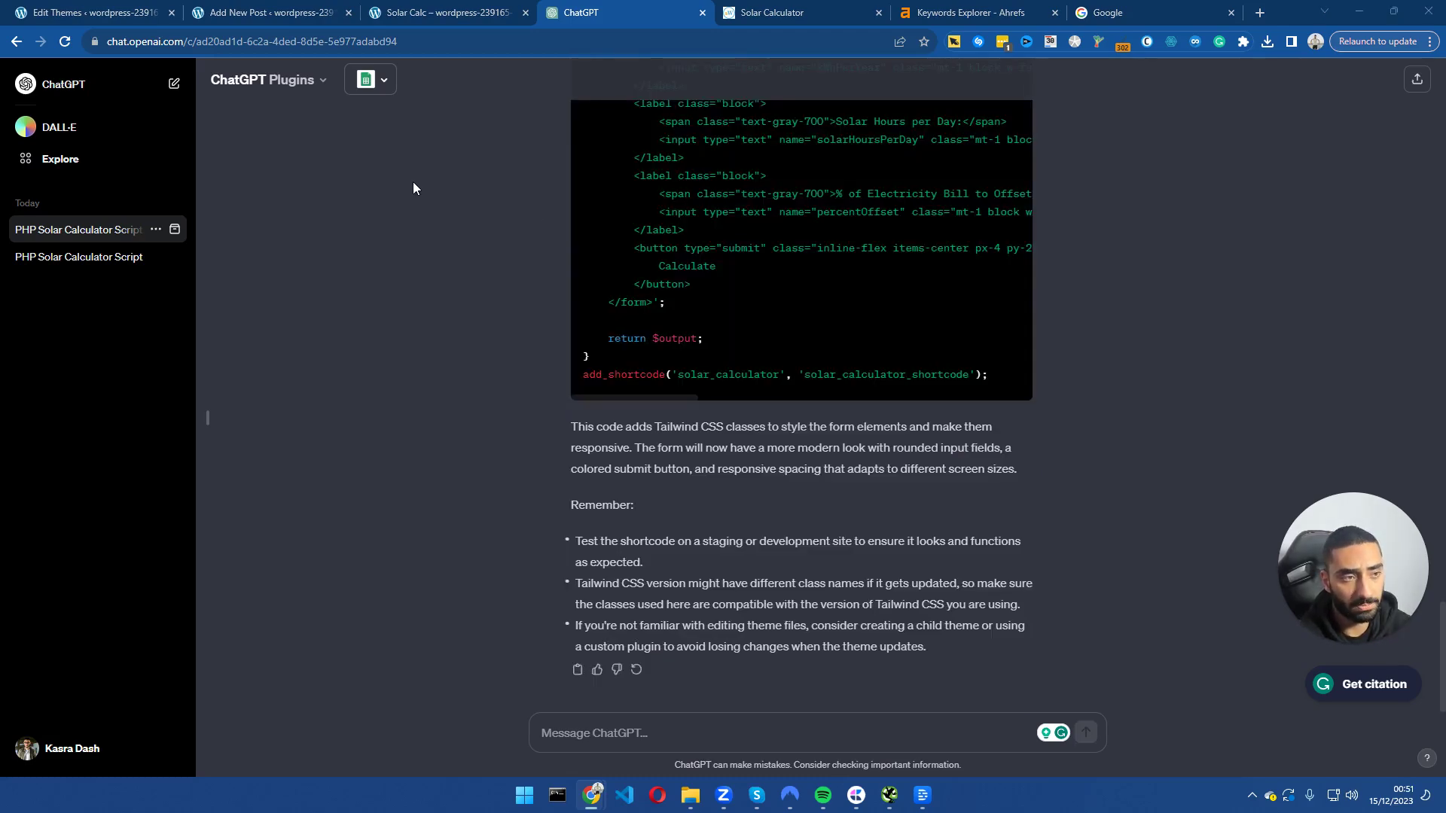
- Replace the old solar calculator code in functions.php with the new Tailwind-styled version
{"action": "left_click", "coordinate": [181, 12]}
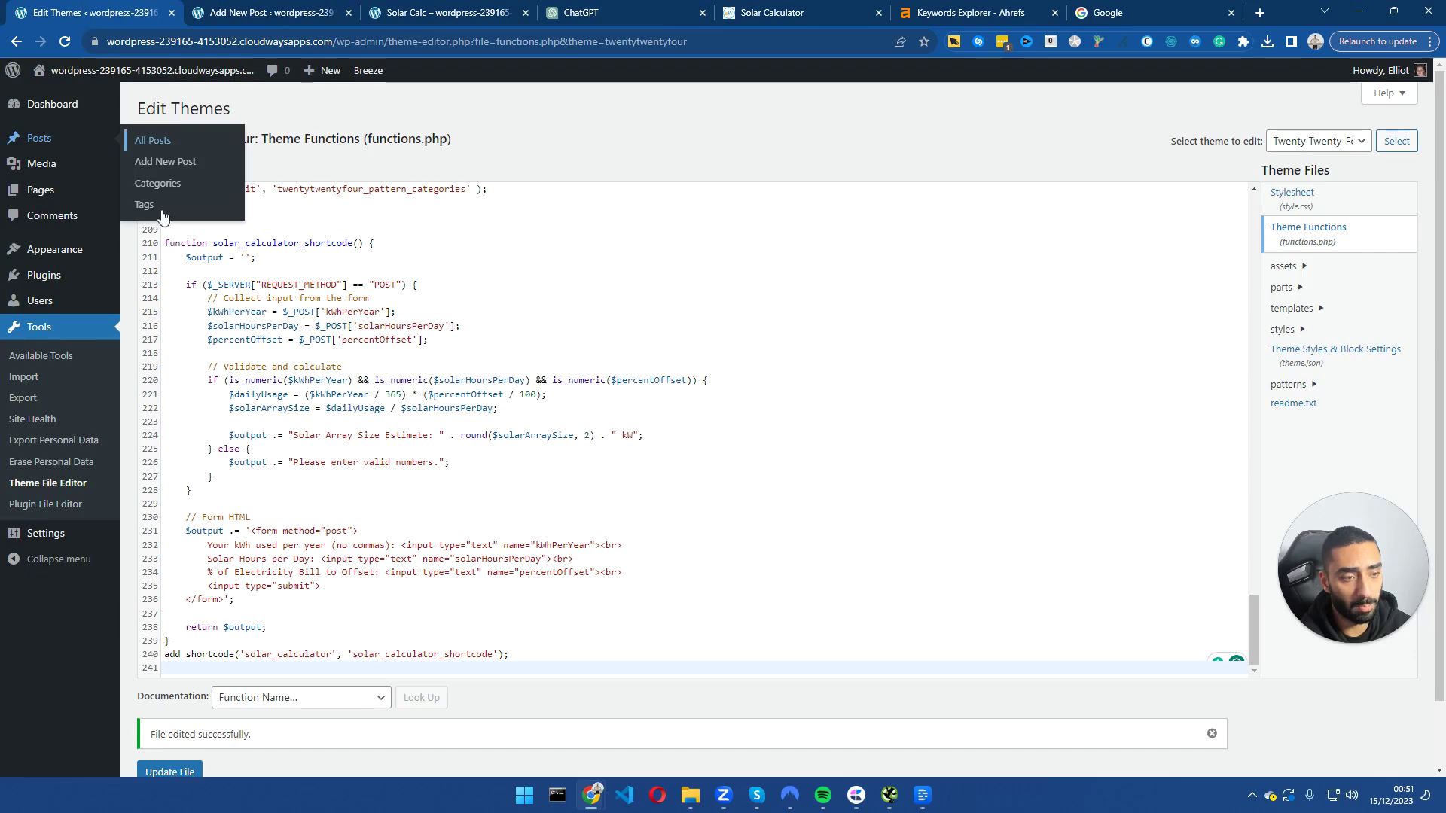
{"action": "left_click", "coordinate": [61, 485]}
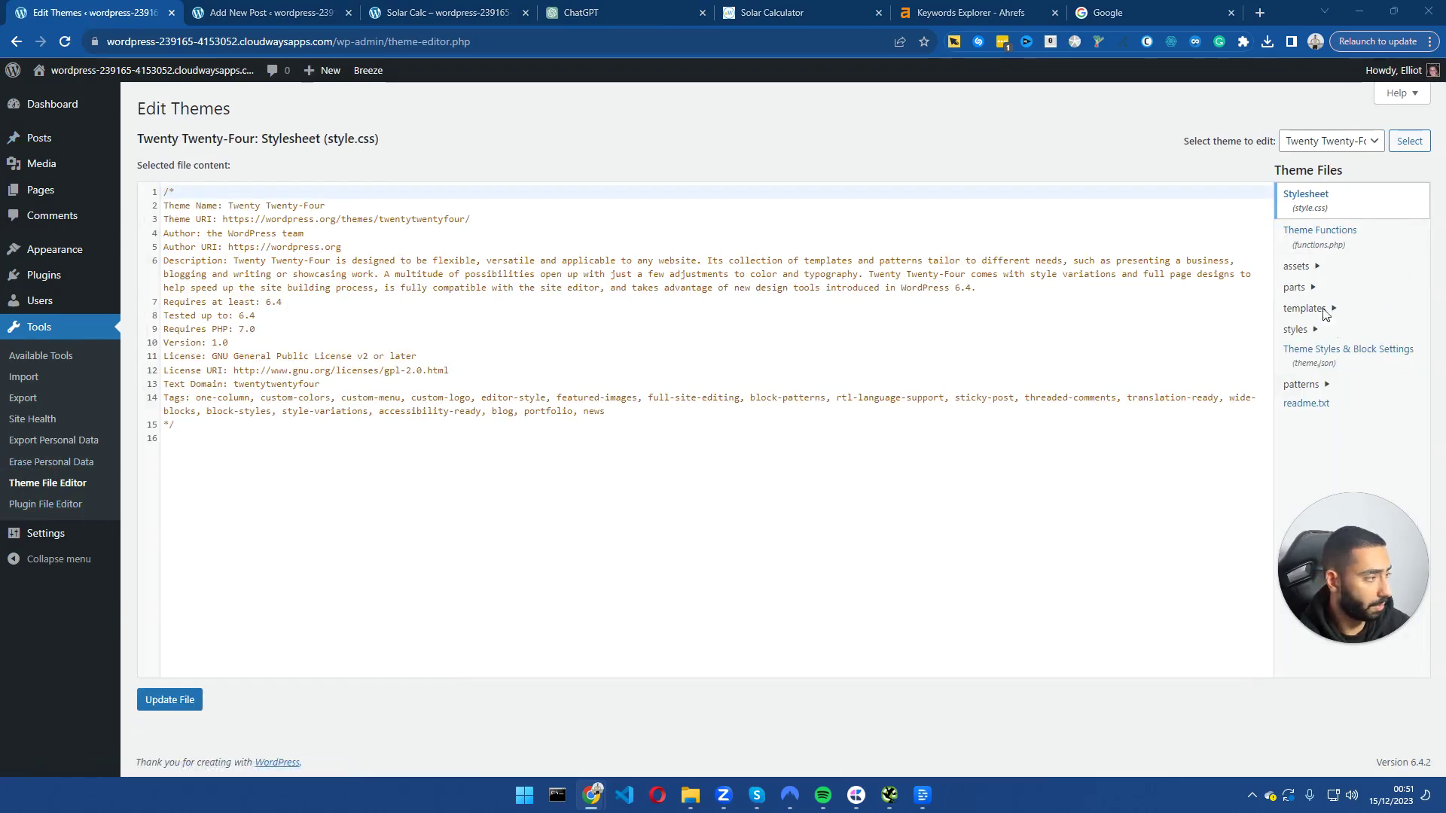
{"action": "left_click", "coordinate": [1293, 239]}
{"action": "scroll", "coordinate": [427, 414], "scroll_direction": "down", "scroll_amount": 20}
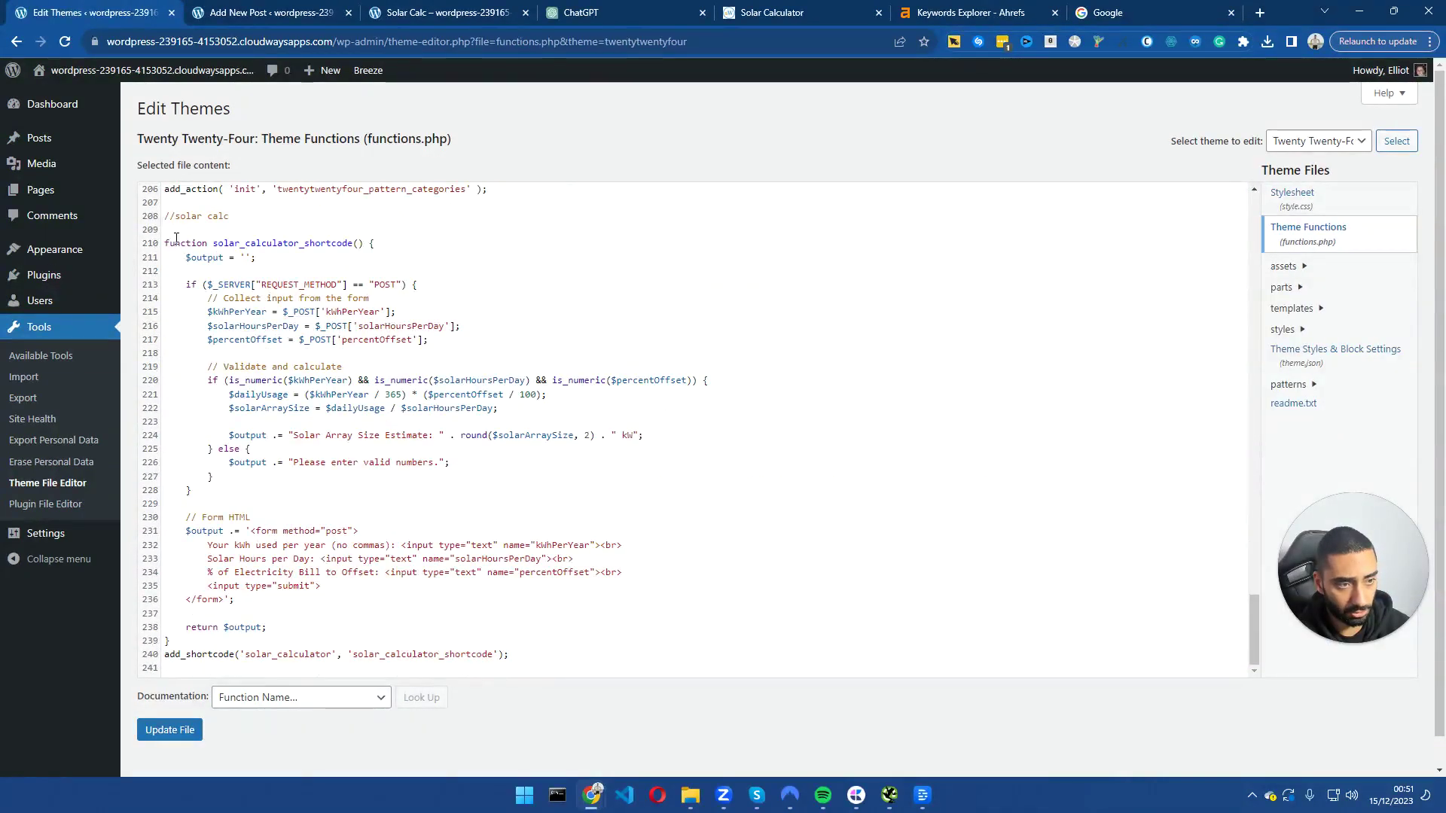
{"action": "left_click_drag", "start_coordinate": [167, 242], "coordinate": [511, 666]}
{"action": "left_click", "coordinate": [229, 216]}
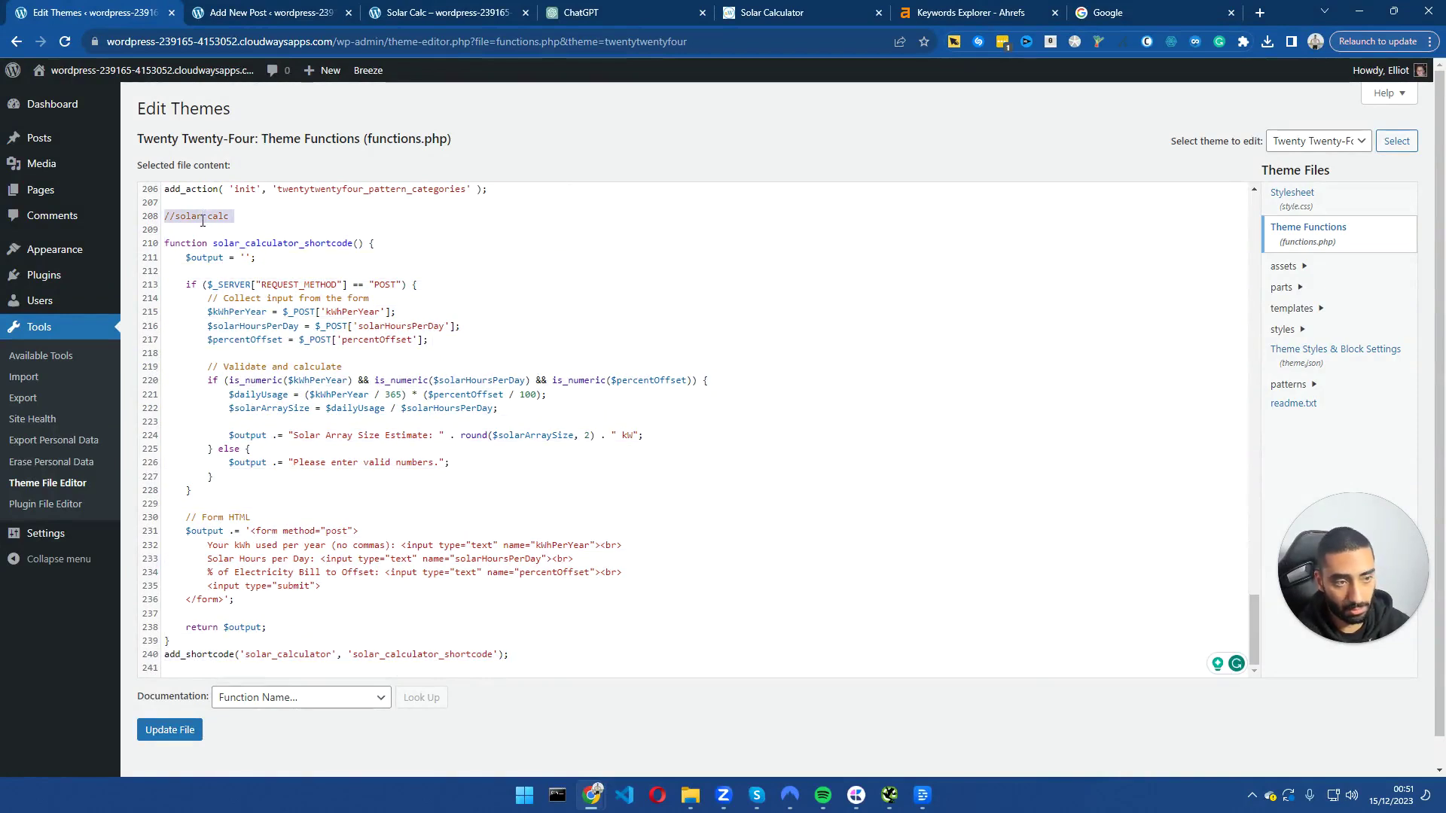
{"action": "left_click_drag", "start_coordinate": [229, 216], "coordinate": [637, 656]}
{"action": "key", "text": "BackSpace"}
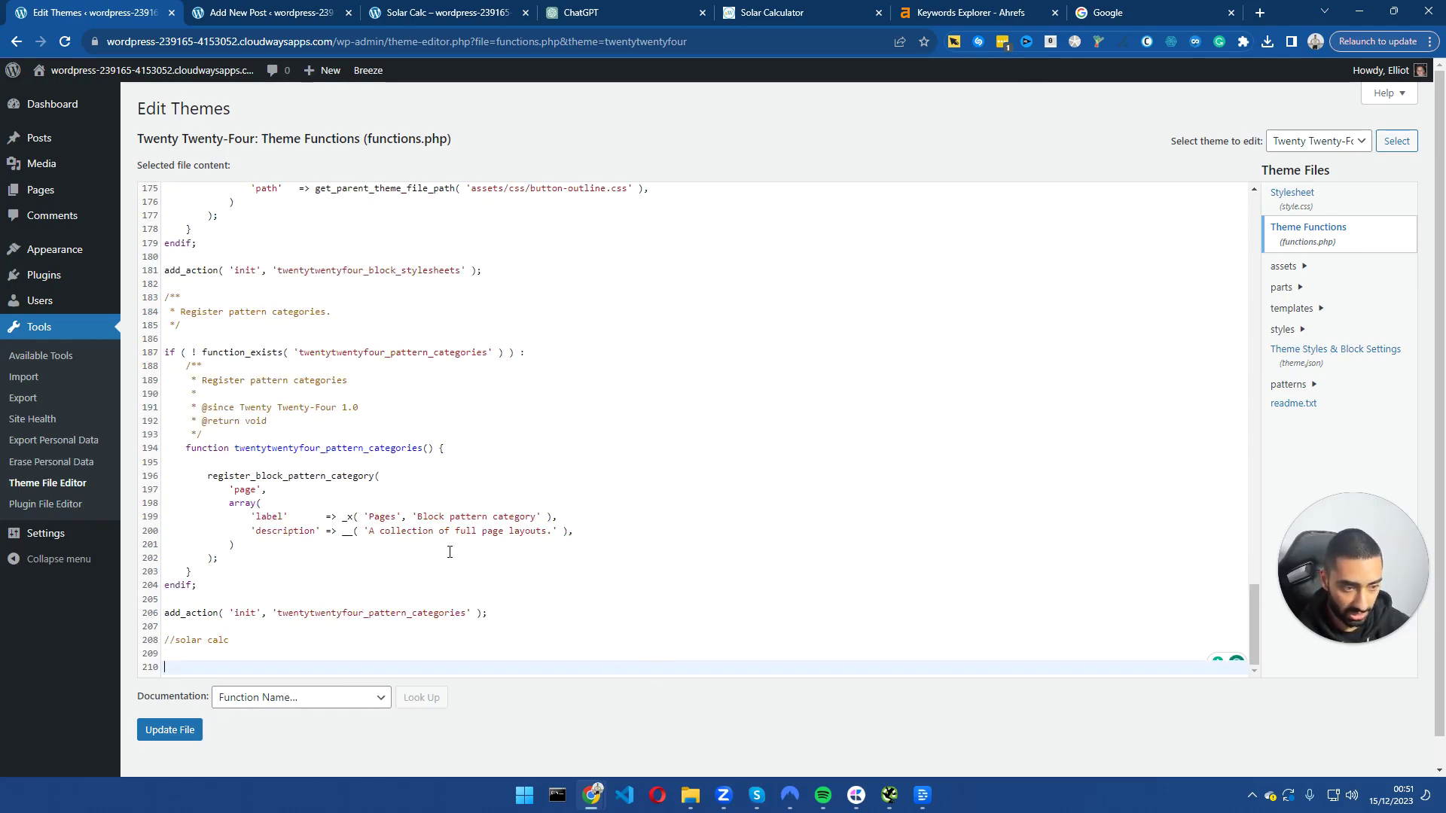
{"action": "key", "text": "ctrl+v"}
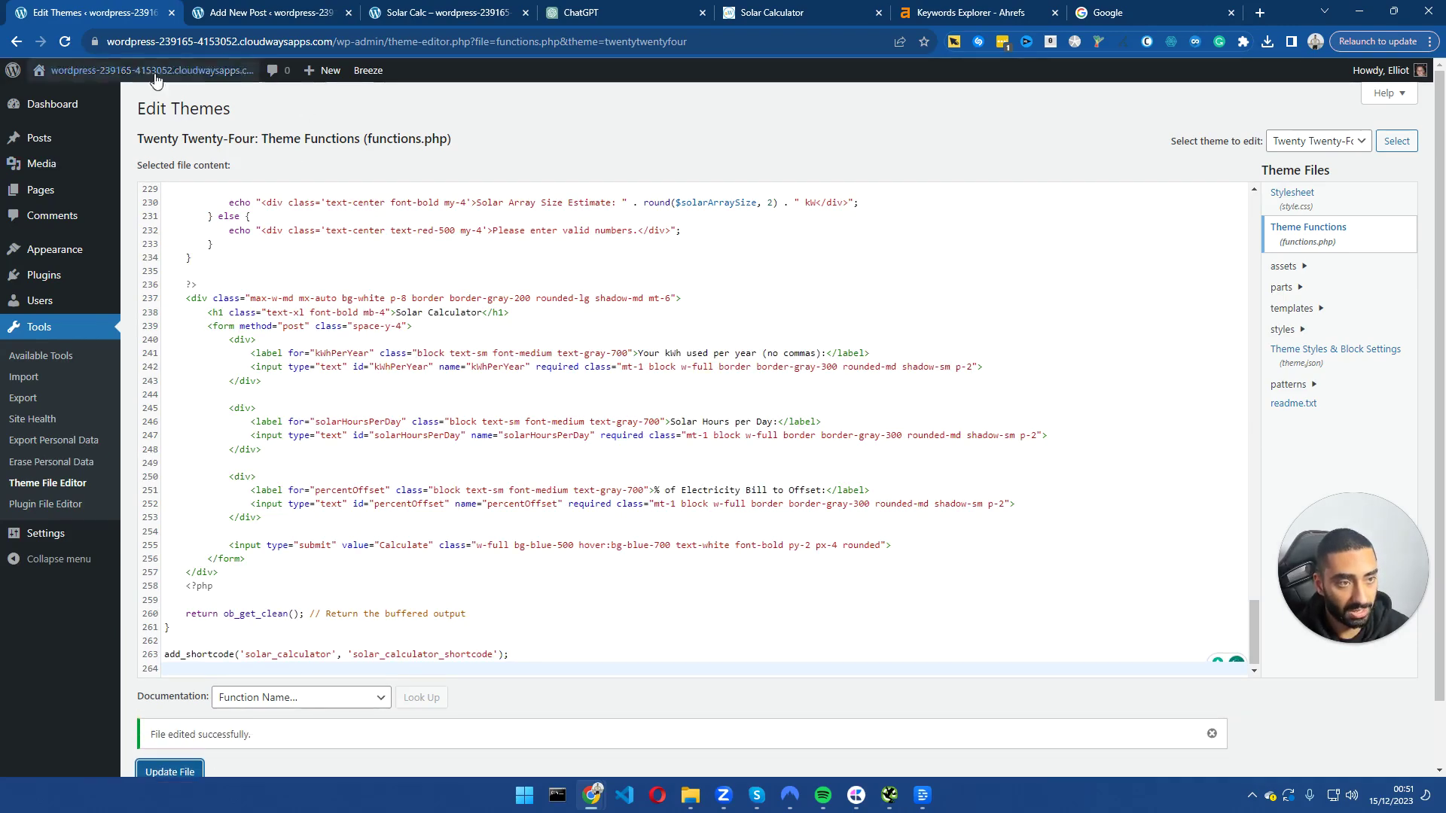
- Open the live Solar Calc post in a new tab from the Posts list
{"action": "middle_click", "coordinate": [52, 147]}
{"action": "key", "text": "ctrl+Tab"}
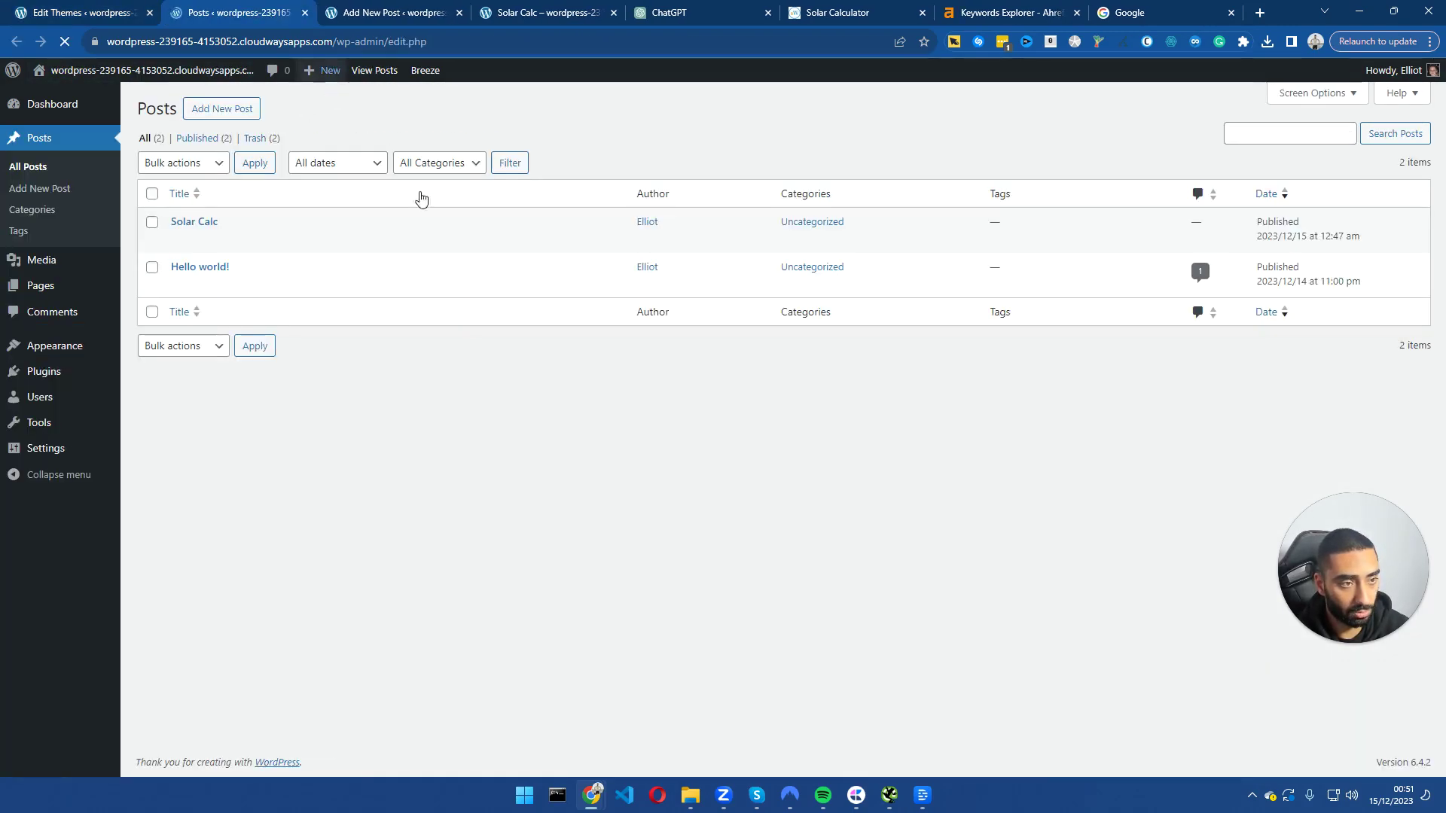
{"action": "middle_click", "coordinate": [295, 241]}
{"action": "left_click", "coordinate": [377, 15]}
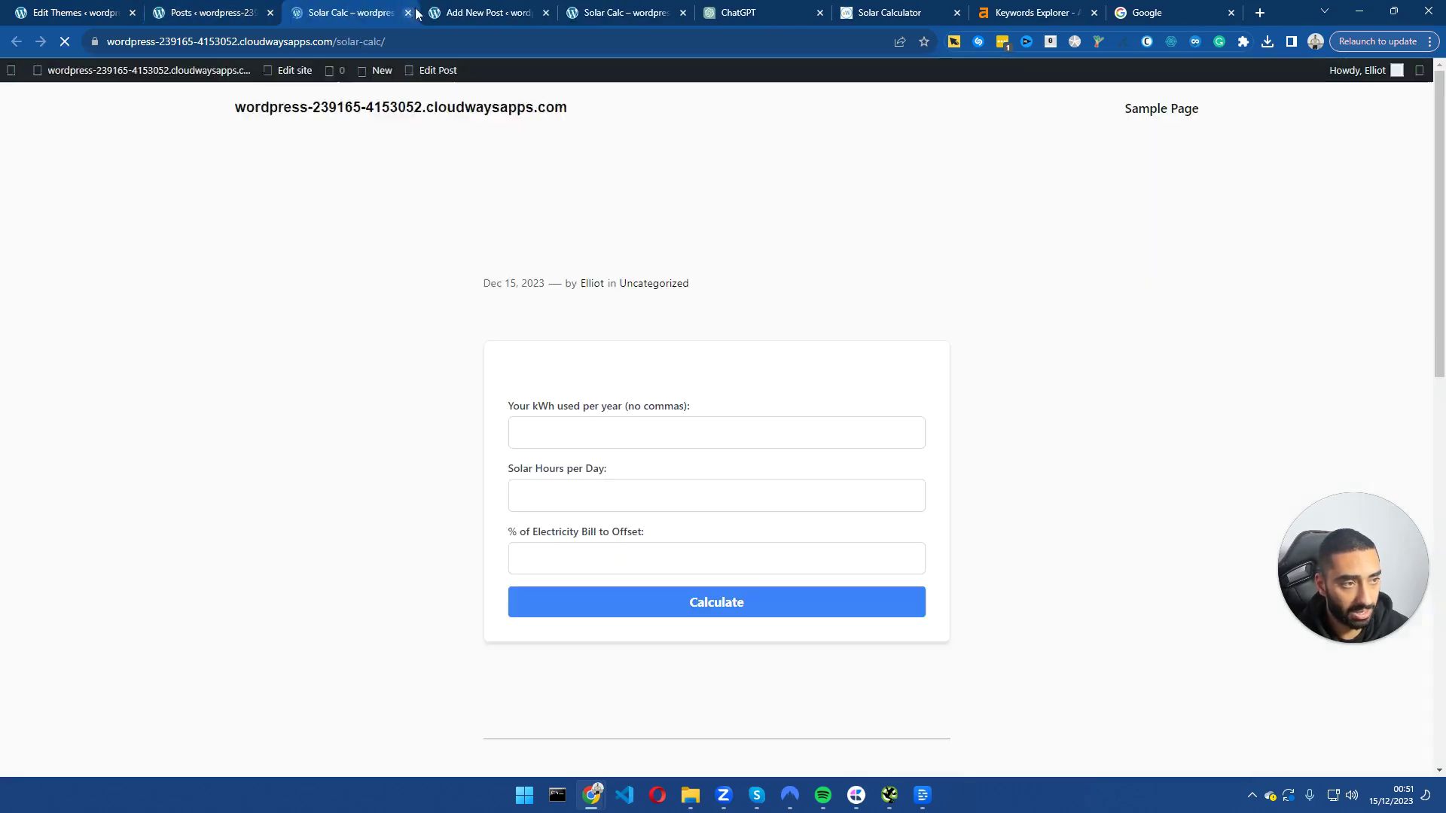
{"action": "middle_click", "coordinate": [467, 15]}
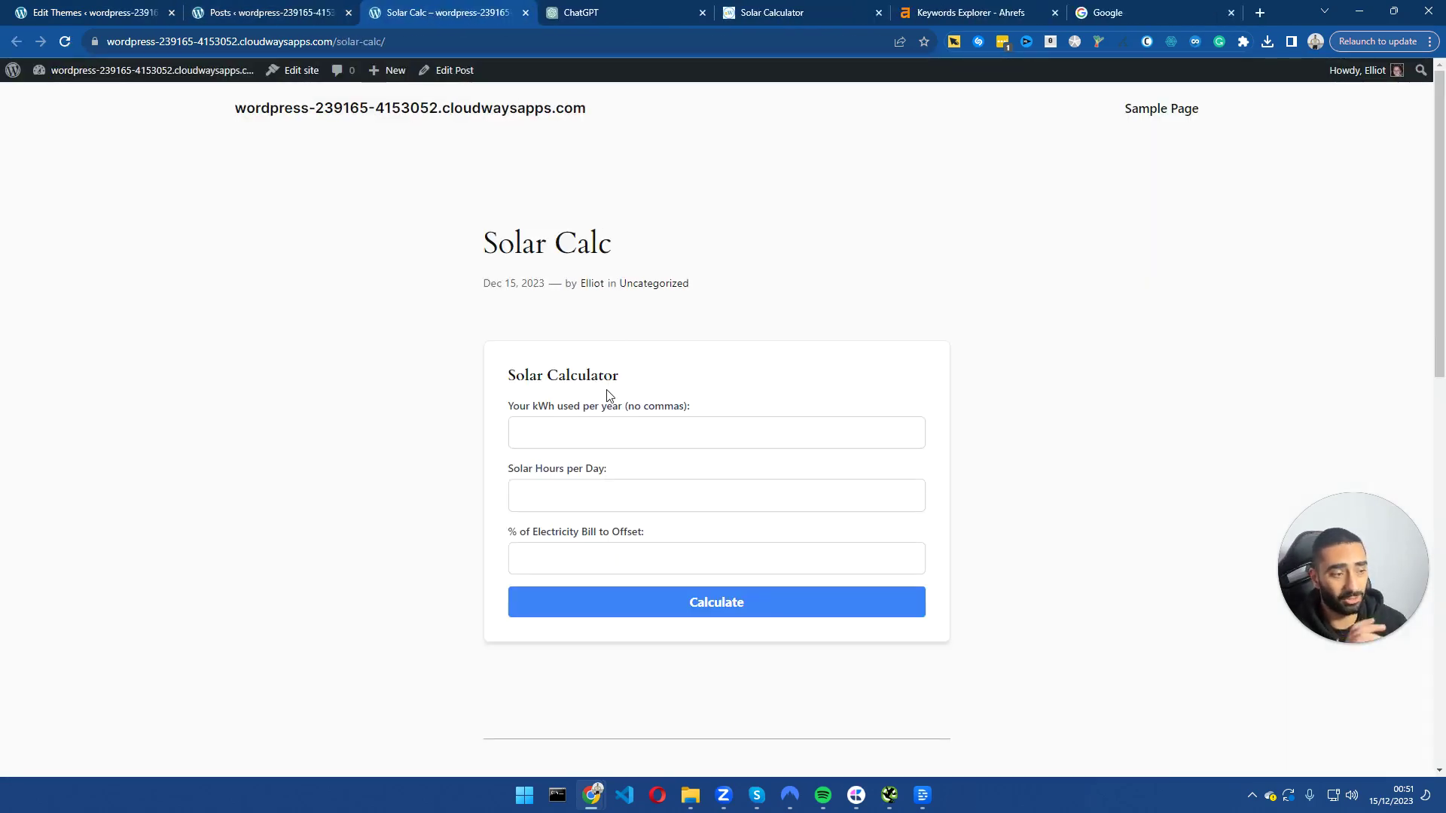
- Enter 105000 kWh per year, 15 solar hours per day and a 33% bill offset
{"action": "left_click", "coordinate": [532, 426]}
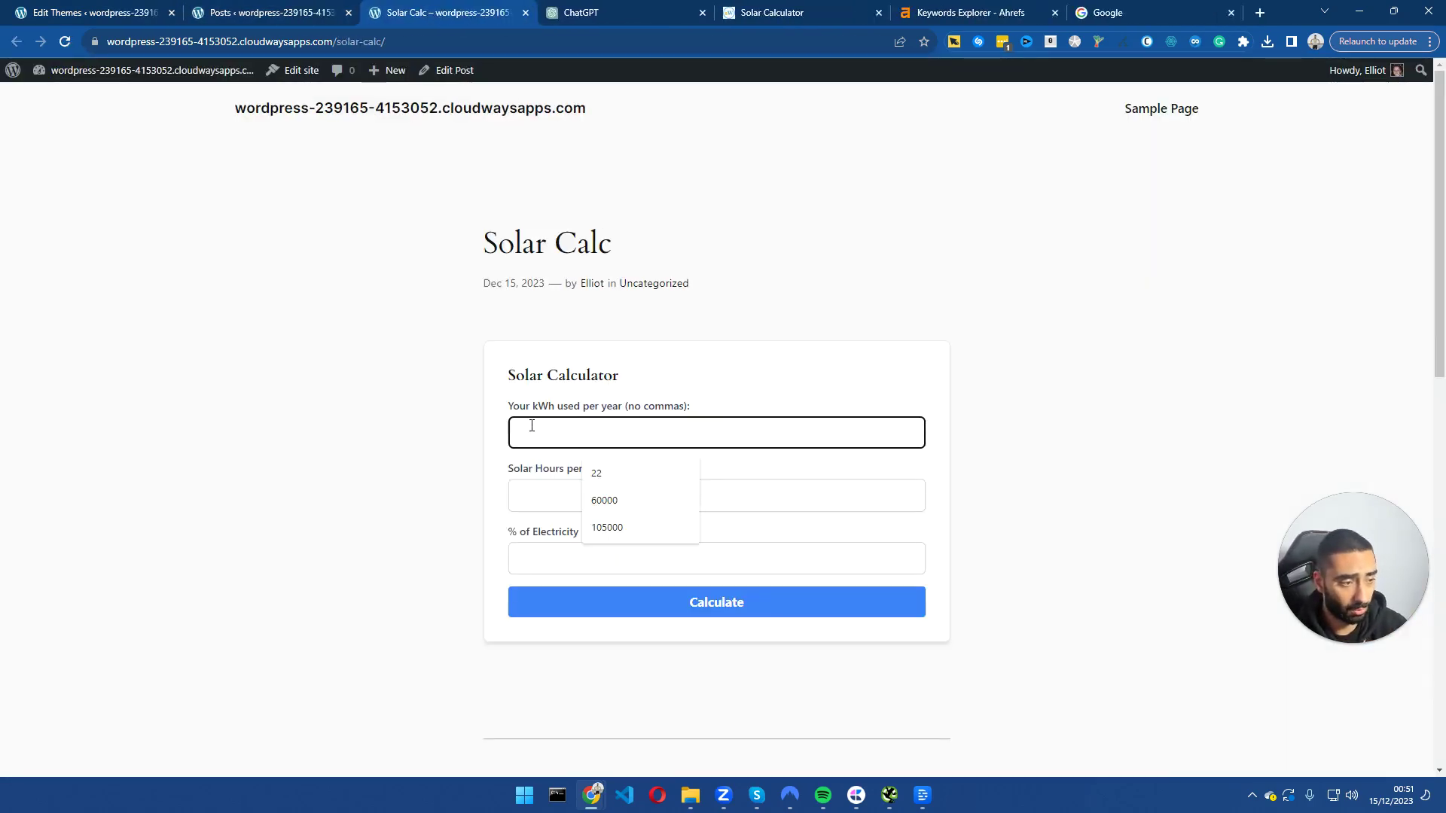
{"action": "left_click", "coordinate": [616, 529]}
{"action": "left_click", "coordinate": [561, 499]}
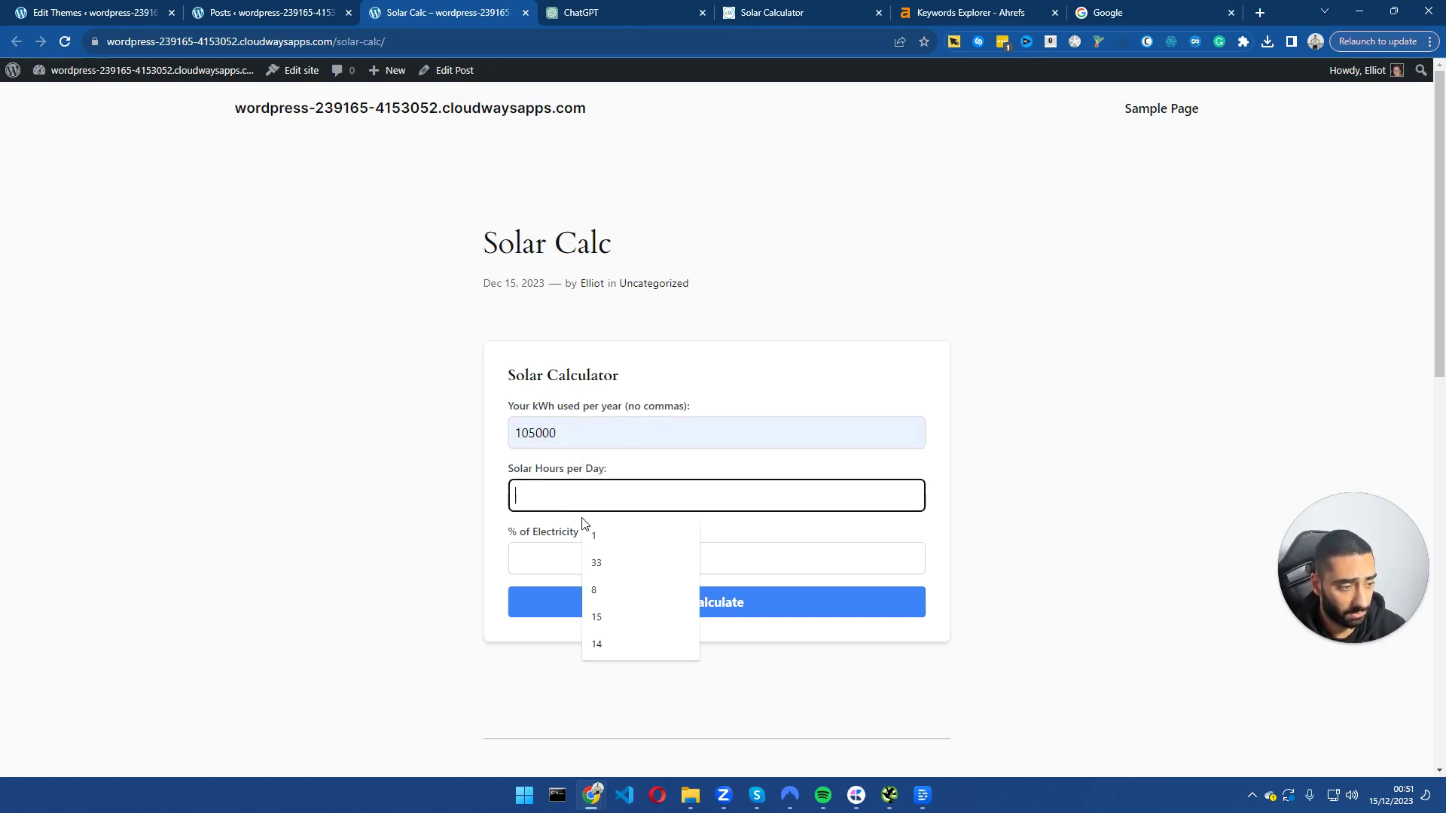
{"action": "left_click_drag", "start_coordinate": [513, 468], "coordinate": [599, 470]}
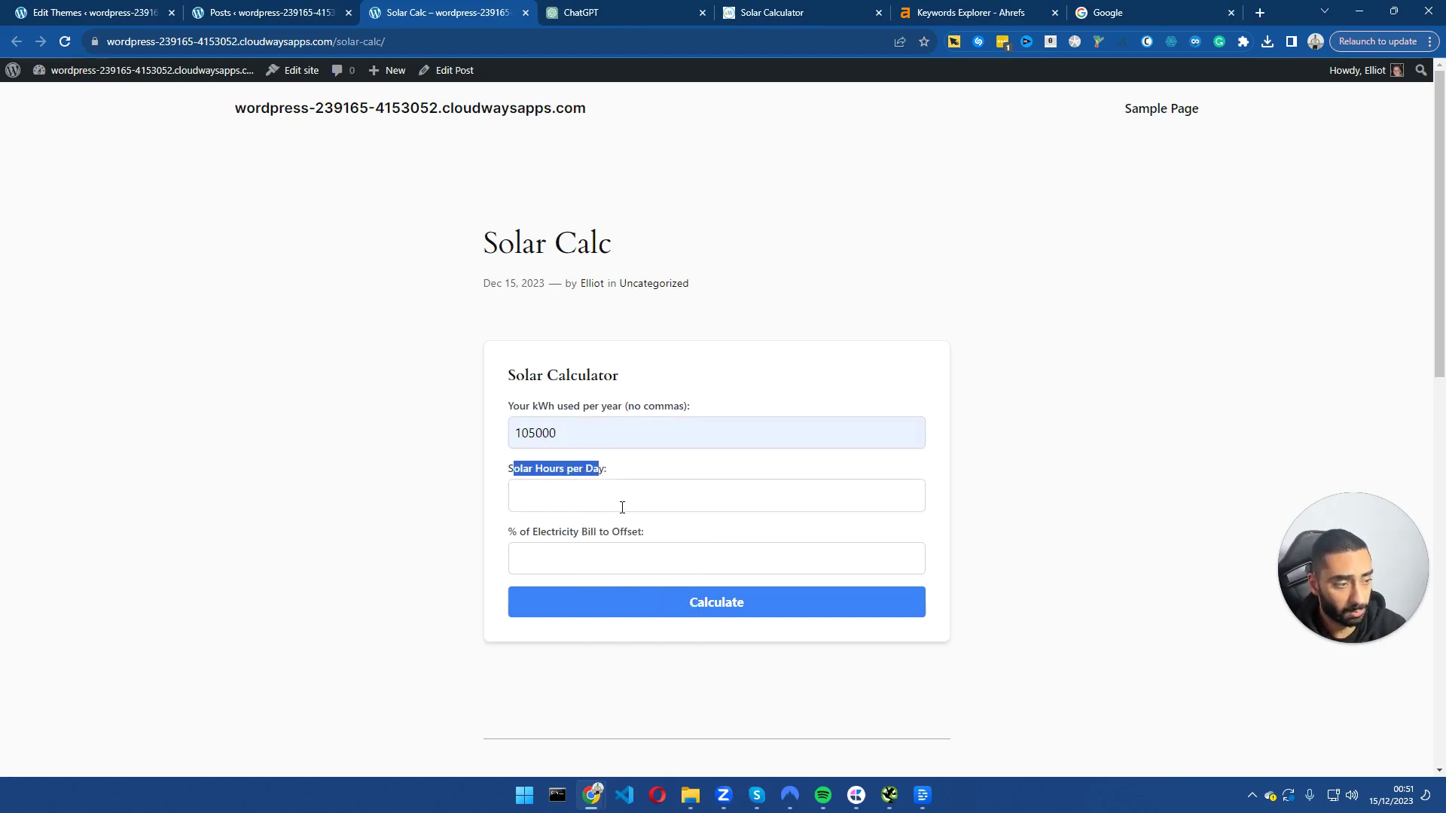
{"action": "left_click", "coordinate": [619, 503]}
{"action": "type", "text": "15"}
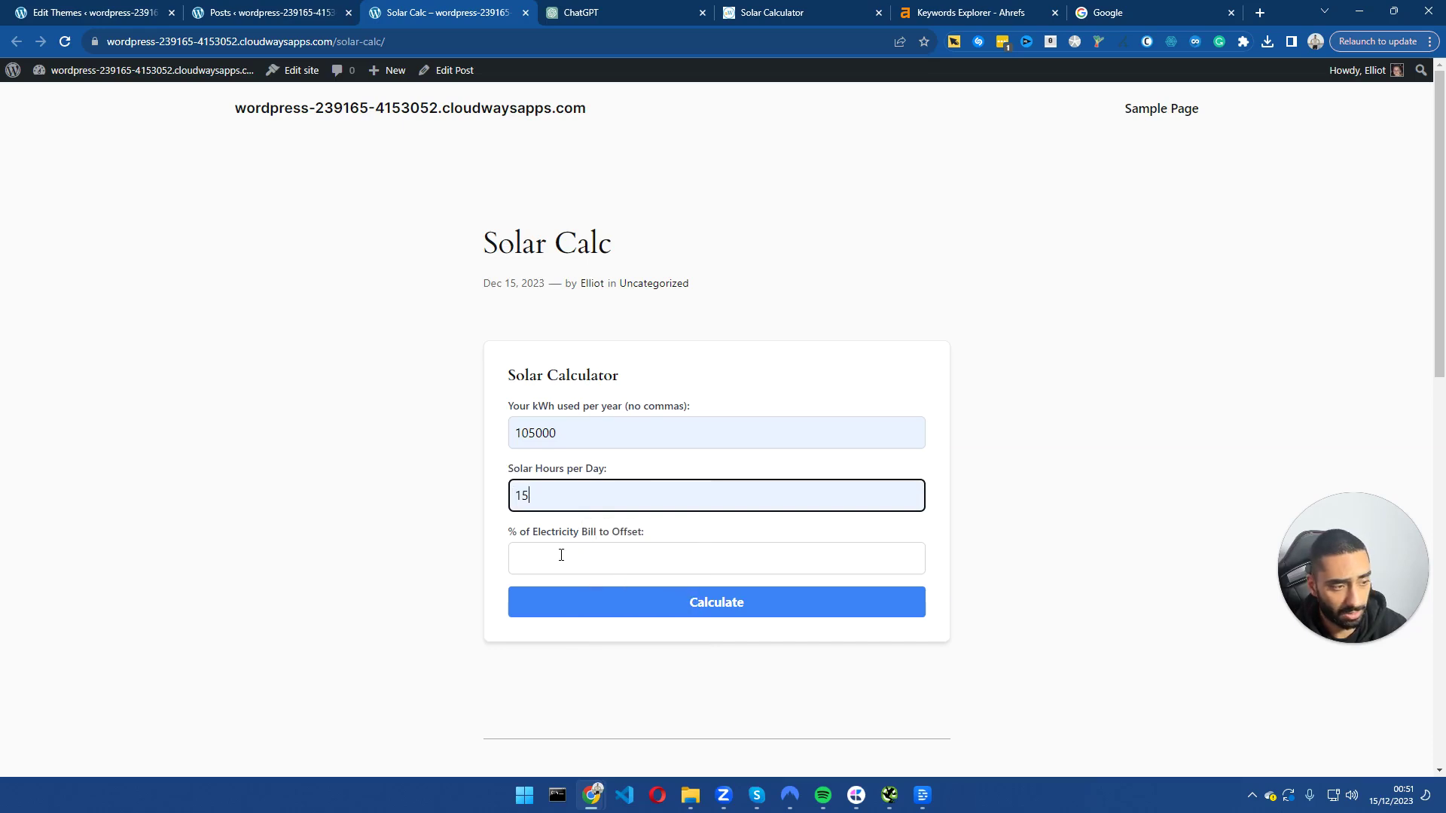
{"action": "left_click", "coordinate": [569, 556]}
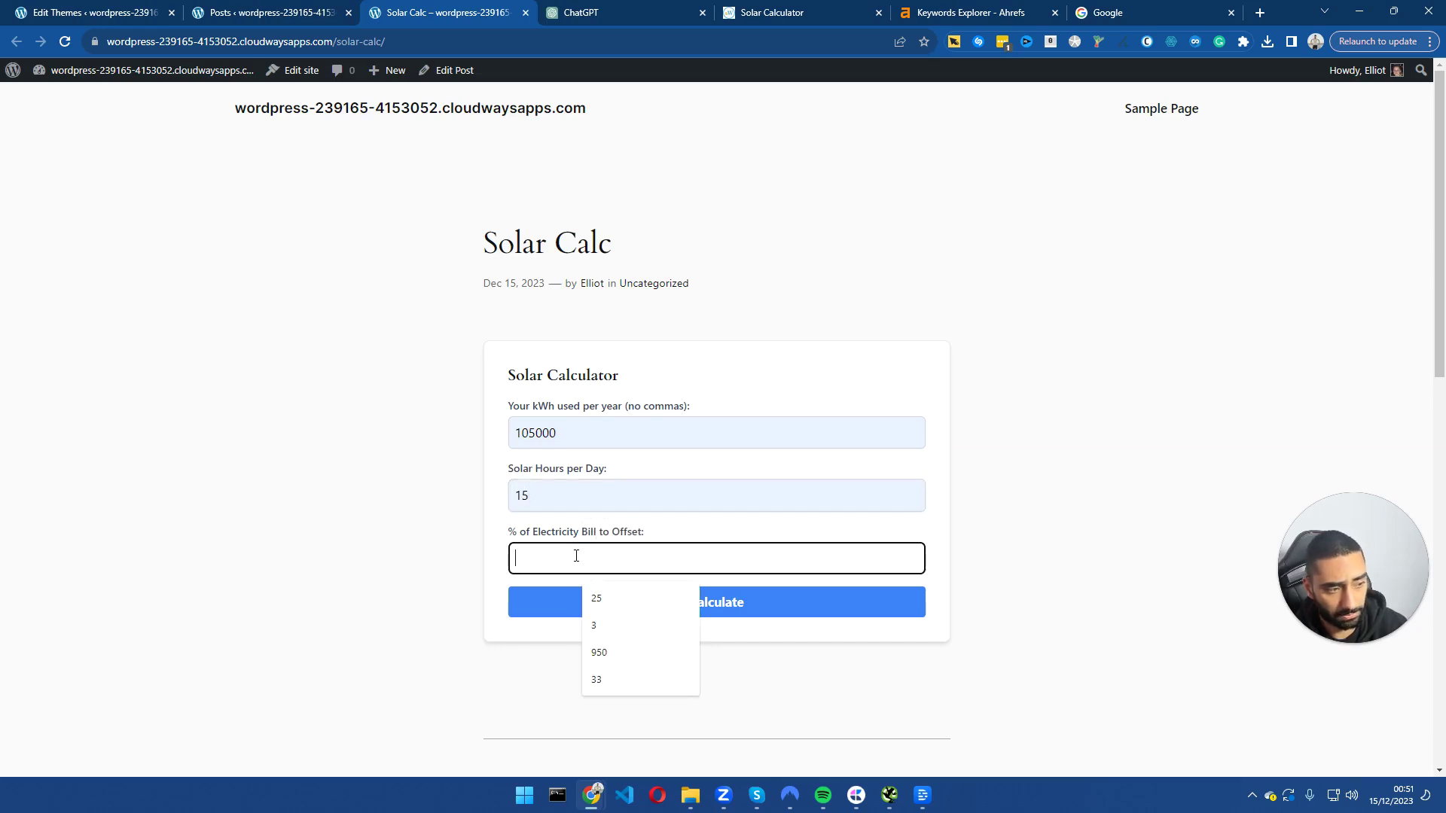
{"action": "left_click", "coordinate": [608, 676]}
- Calculate and highlight the resulting 6.33 kW solar array size estimate
{"action": "left_click", "coordinate": [620, 613]}
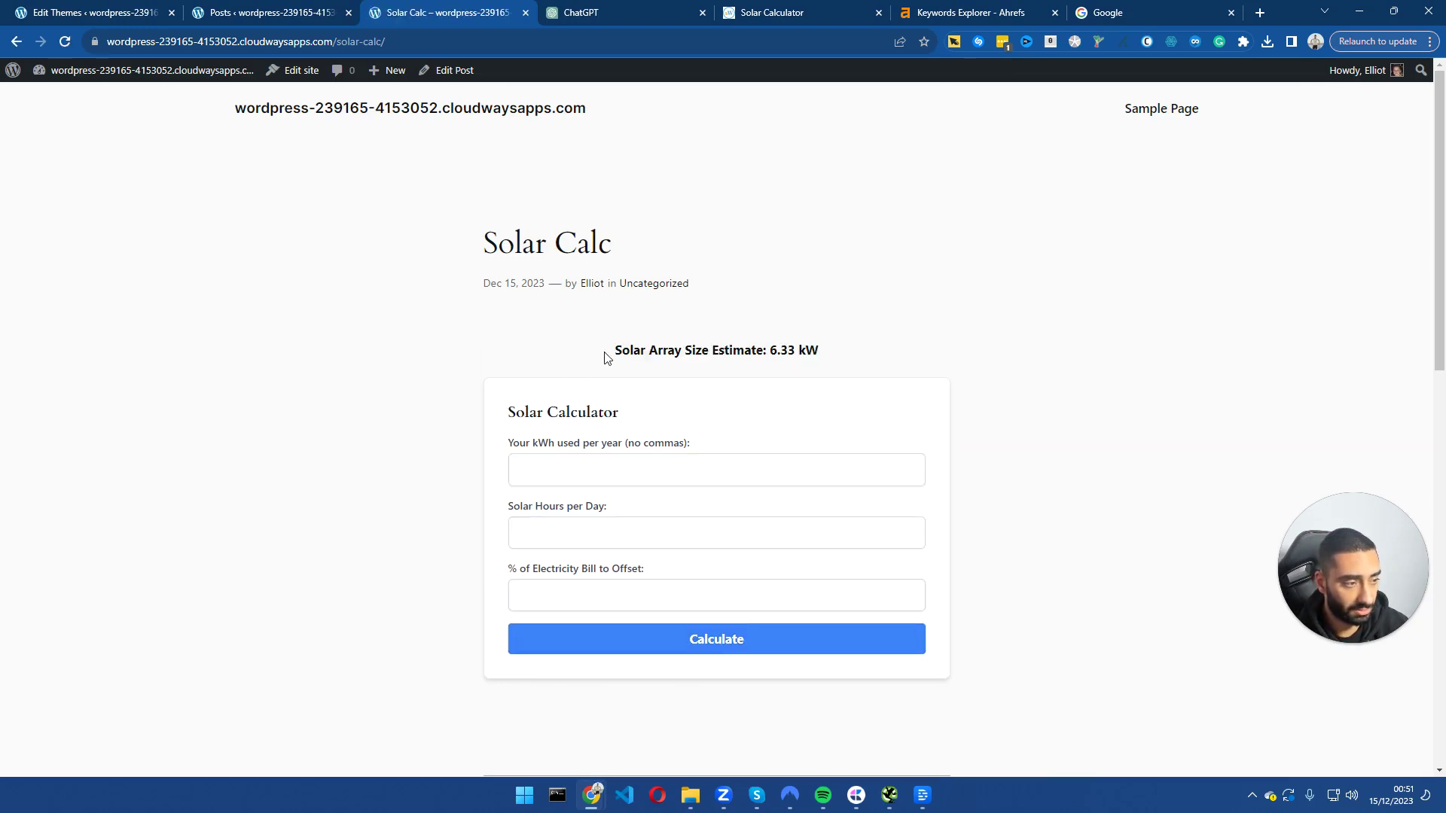
{"action": "left_click_drag", "start_coordinate": [605, 357], "coordinate": [835, 366]}
{"action": "scroll", "coordinate": [565, 439], "scroll_direction": "down", "scroll_amount": 7}
{"action": "scroll", "coordinate": [564, 442], "scroll_direction": "up", "scroll_amount": 7}
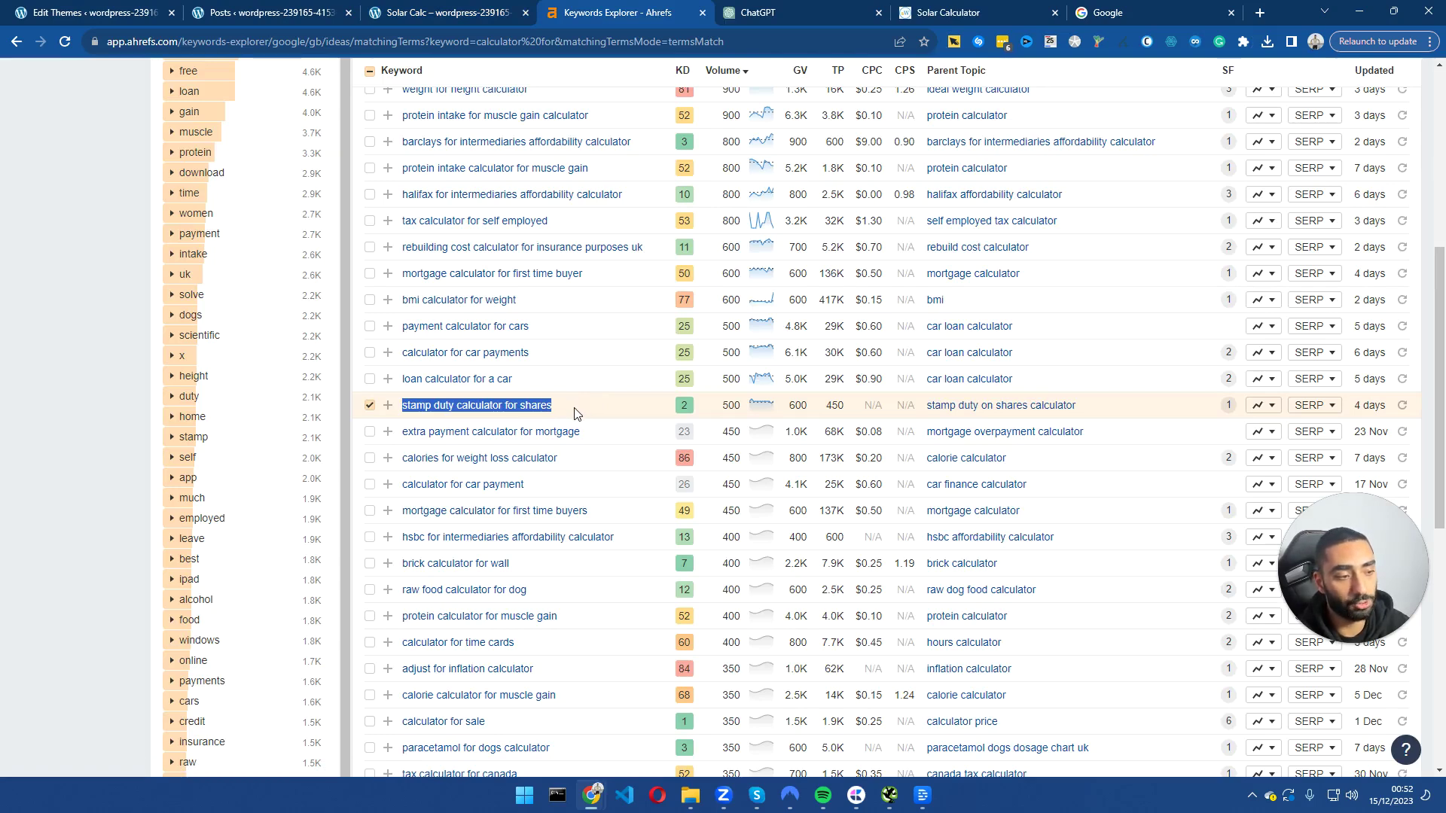
- Select the 'stamp duty calculator for shares' keyword text in the Keywords Explorer list
{"action": "left_click", "coordinate": [571, 416]}
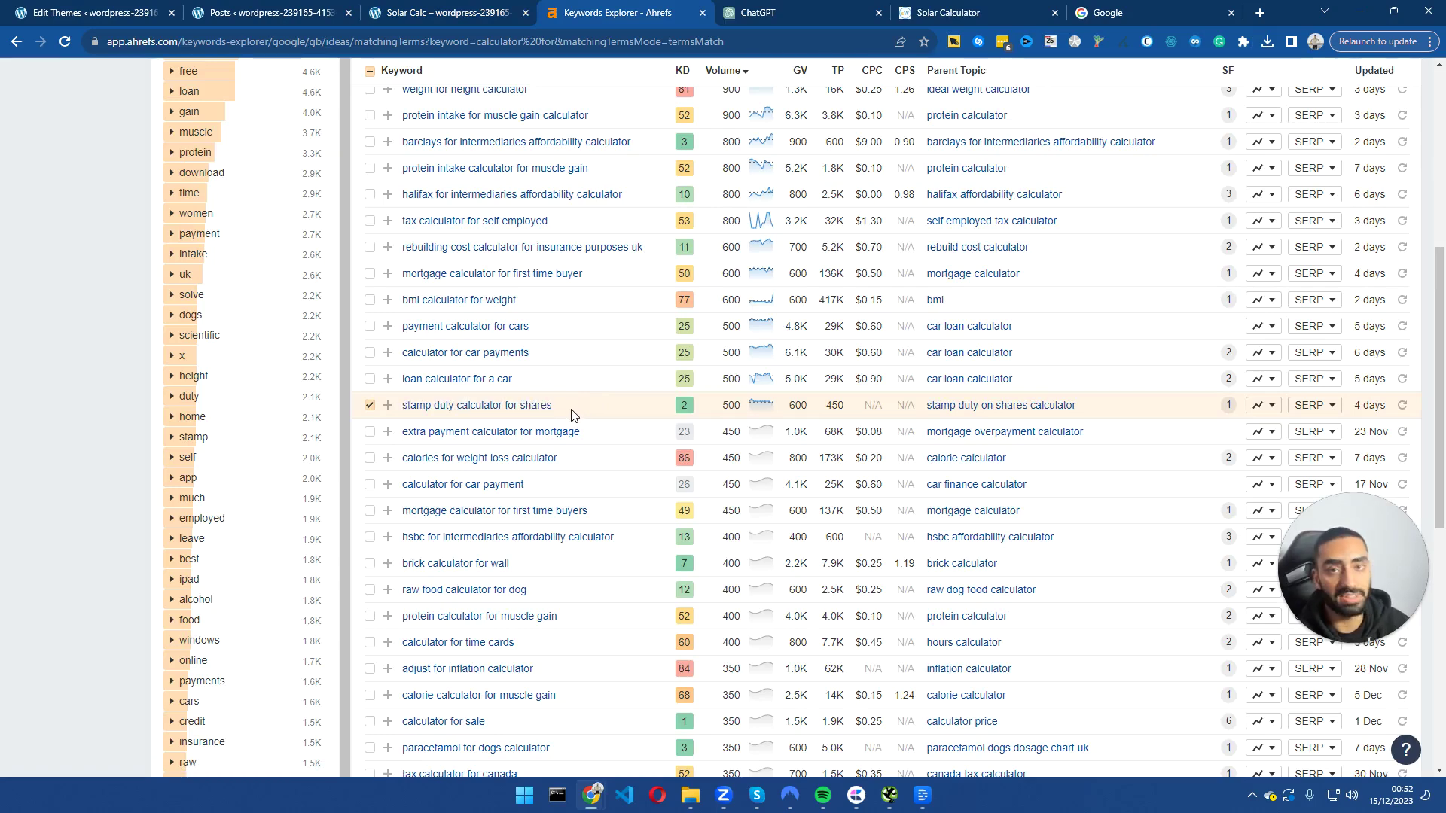
{"action": "left_click_drag", "start_coordinate": [571, 407], "coordinate": [408, 412]}
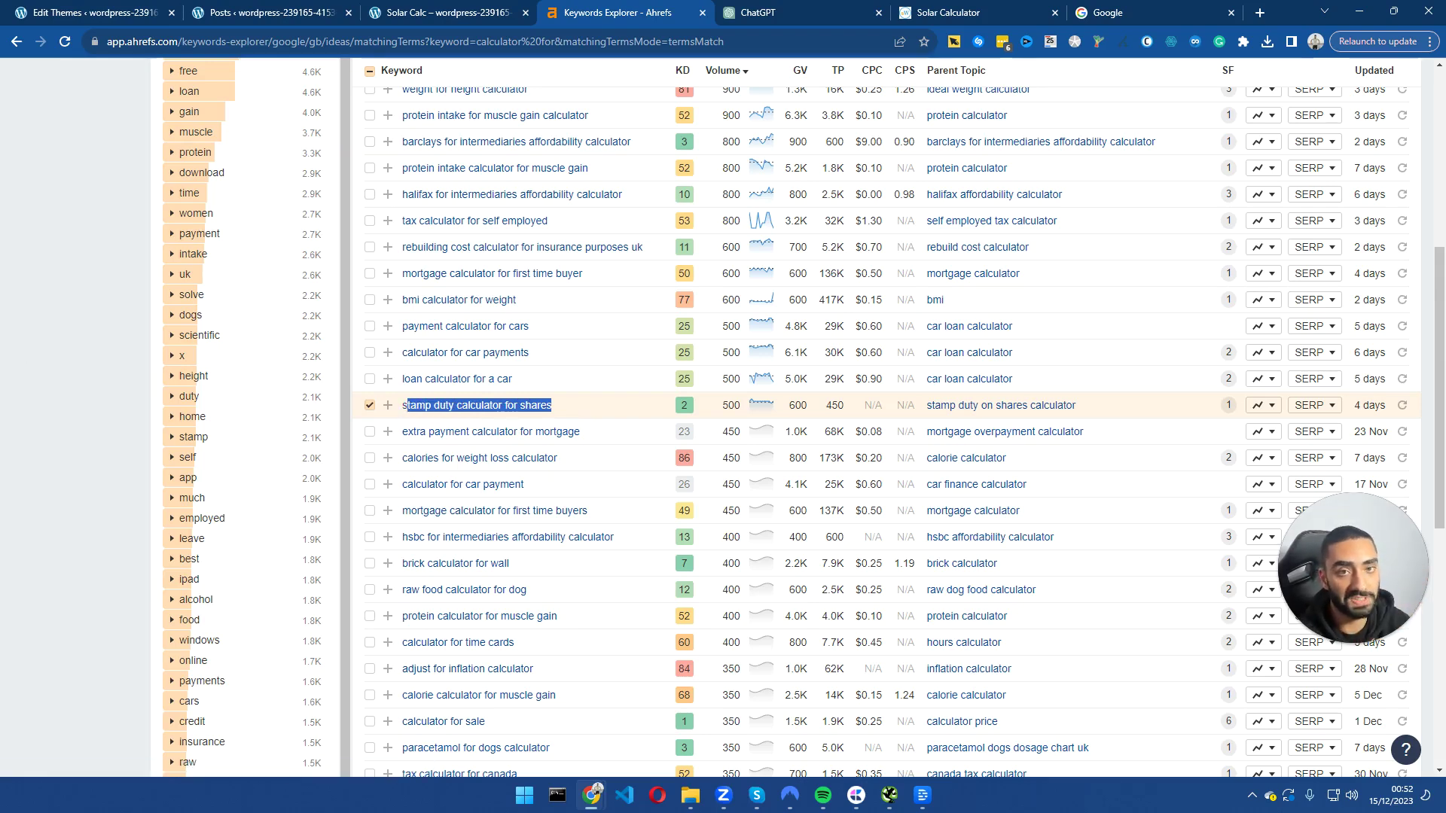
- Paste and send the stamp duty calculator for shares shortcode request to ChatGPT
{"action": "key", "text": "ctrl+Tab"}
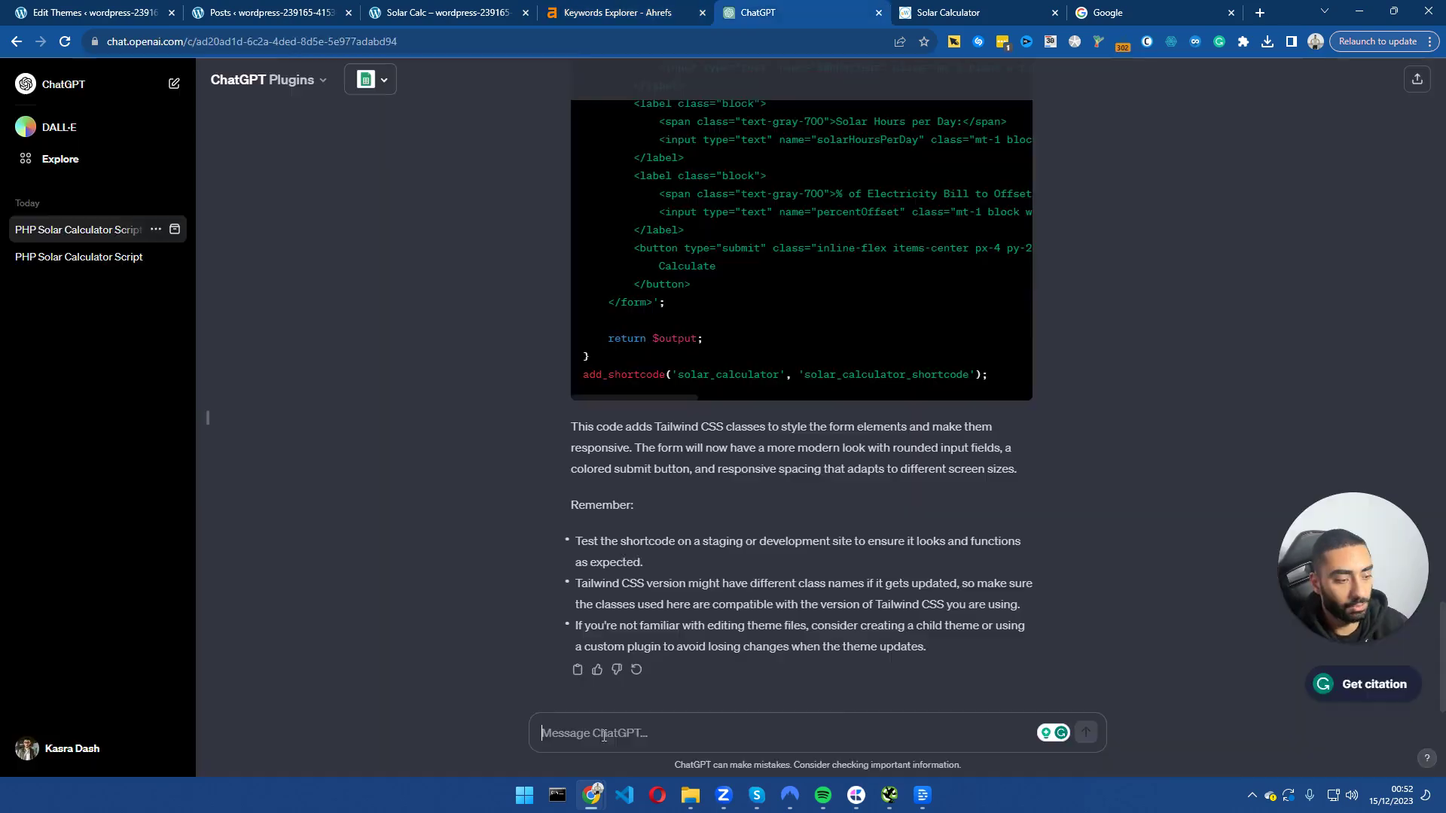
{"action": "right_click", "coordinate": [606, 733]}
{"action": "left_click", "coordinate": [646, 580]}
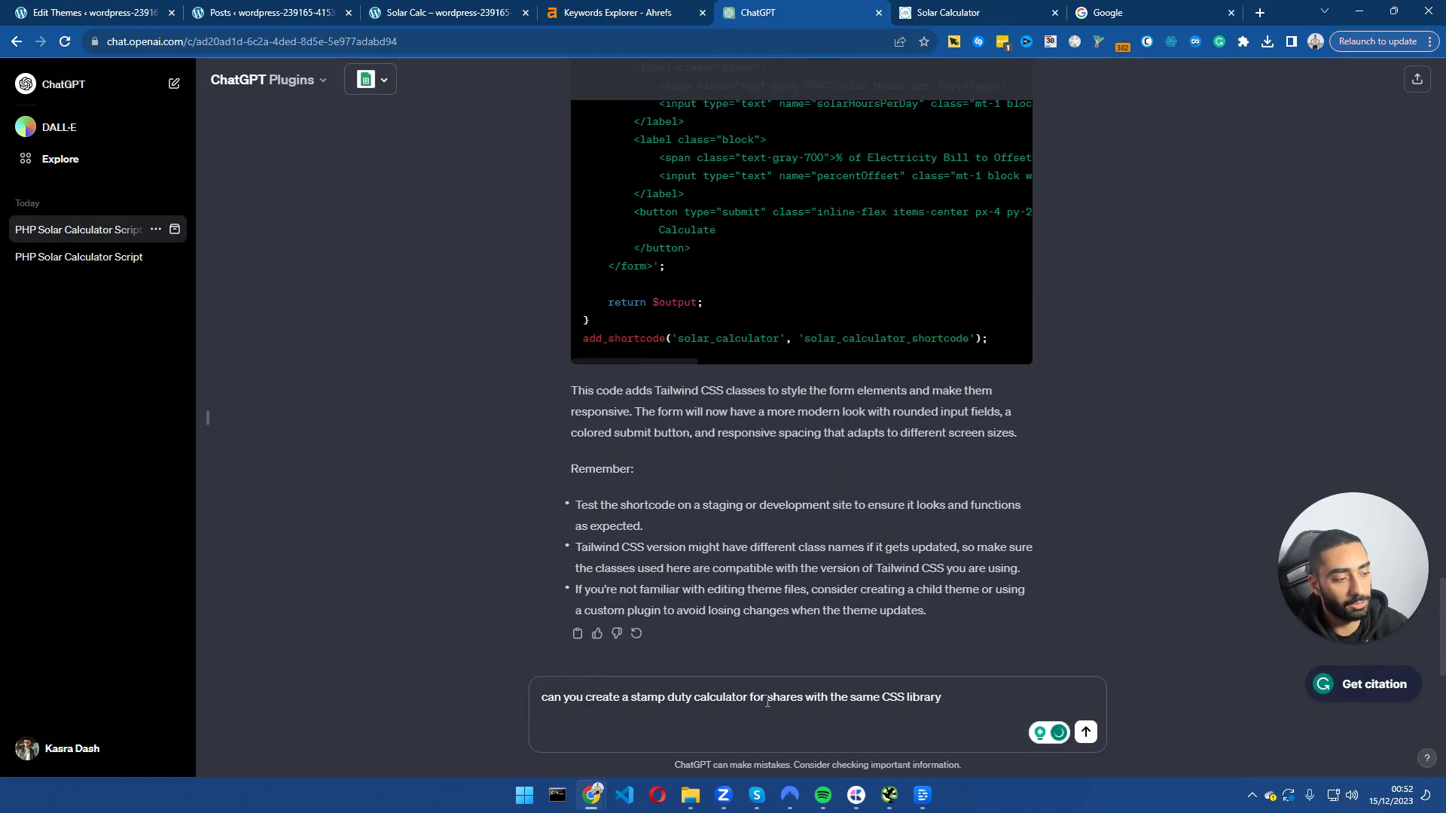
{"action": "left_click", "coordinate": [1086, 734]}
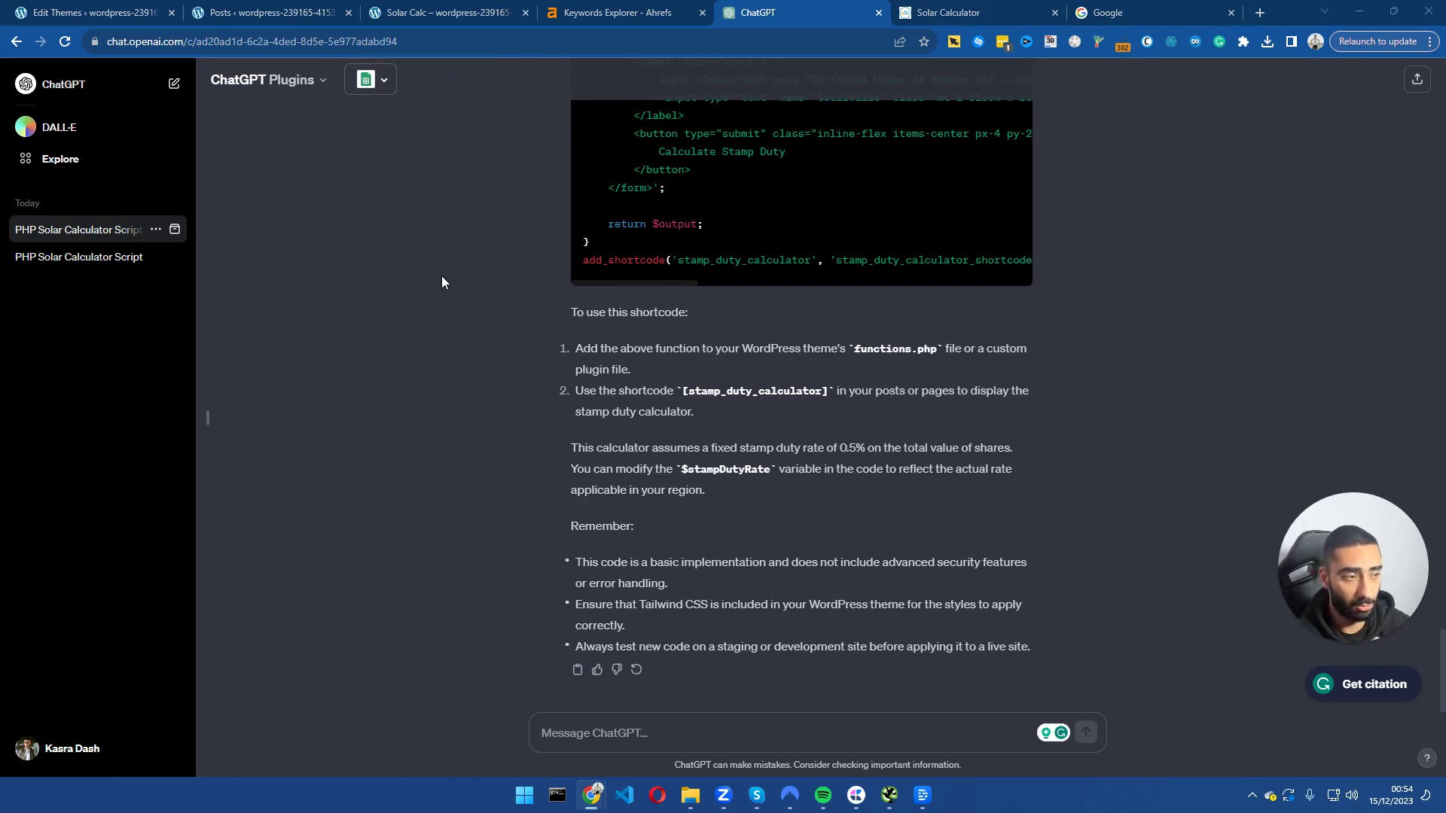
- Open the Theme Functions file in the WordPress Theme File Editor
{"action": "left_click", "coordinate": [104, 13]}
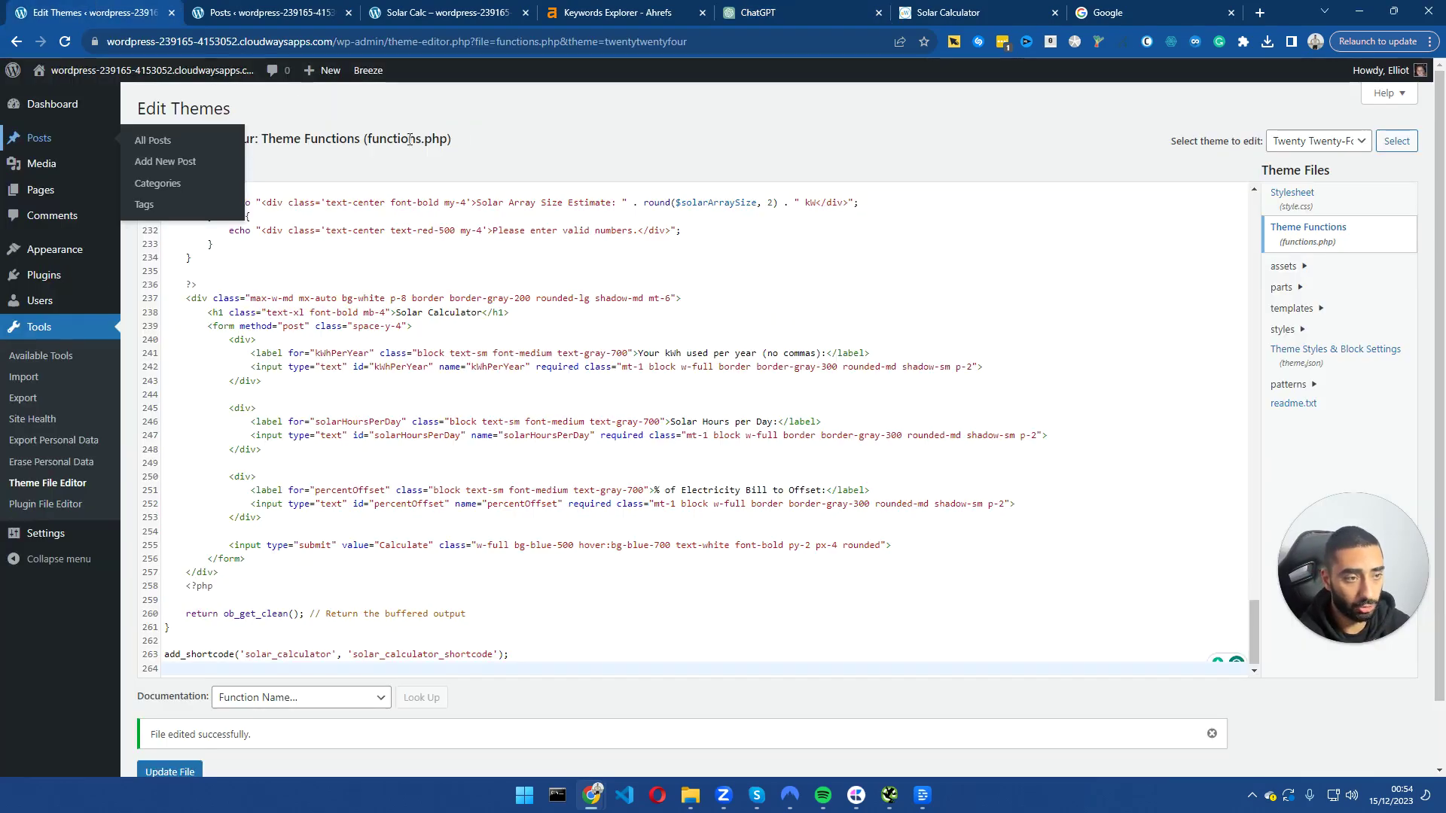
{"action": "left_click", "coordinate": [34, 484]}
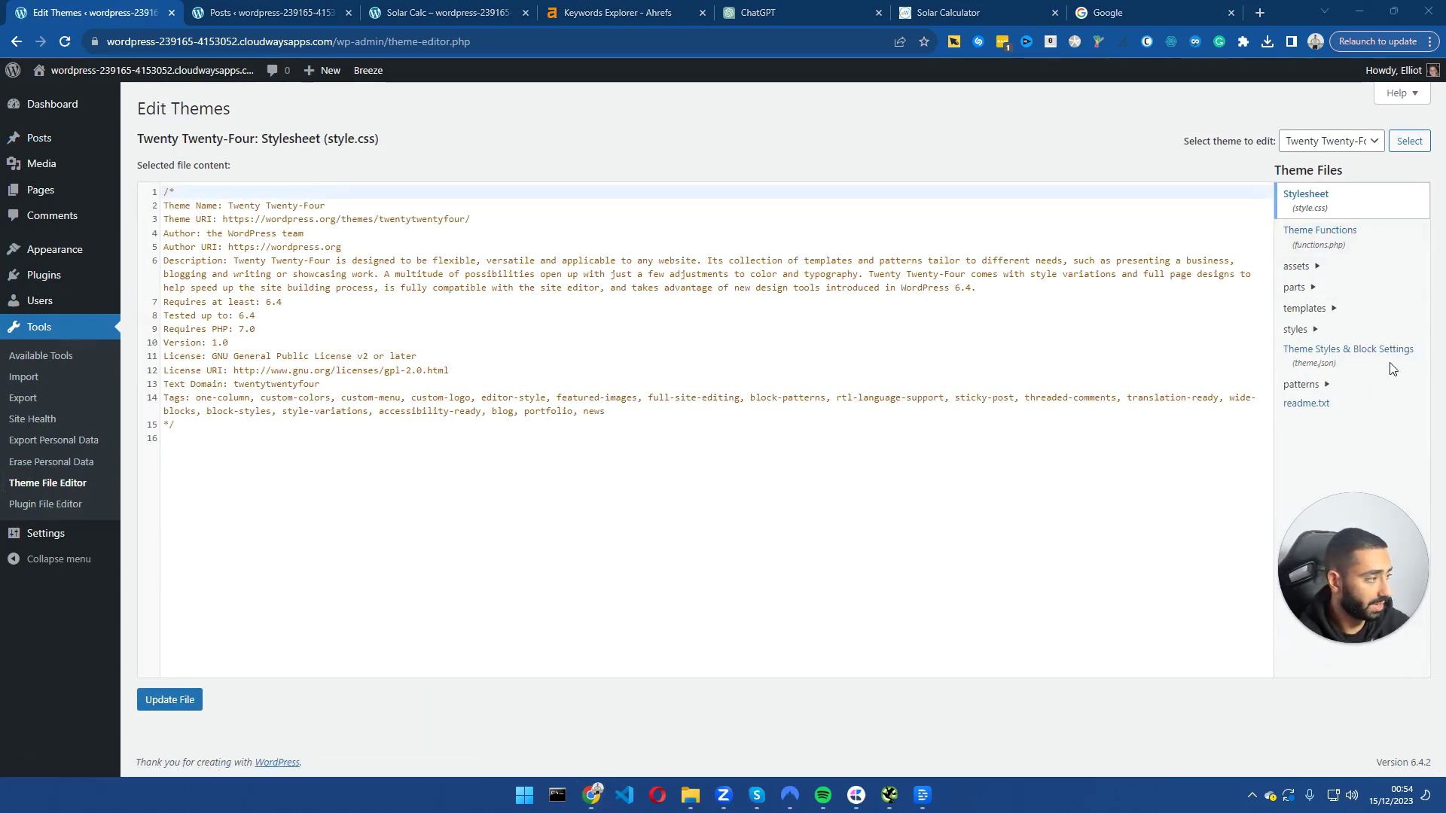
{"action": "left_click", "coordinate": [1314, 233]}
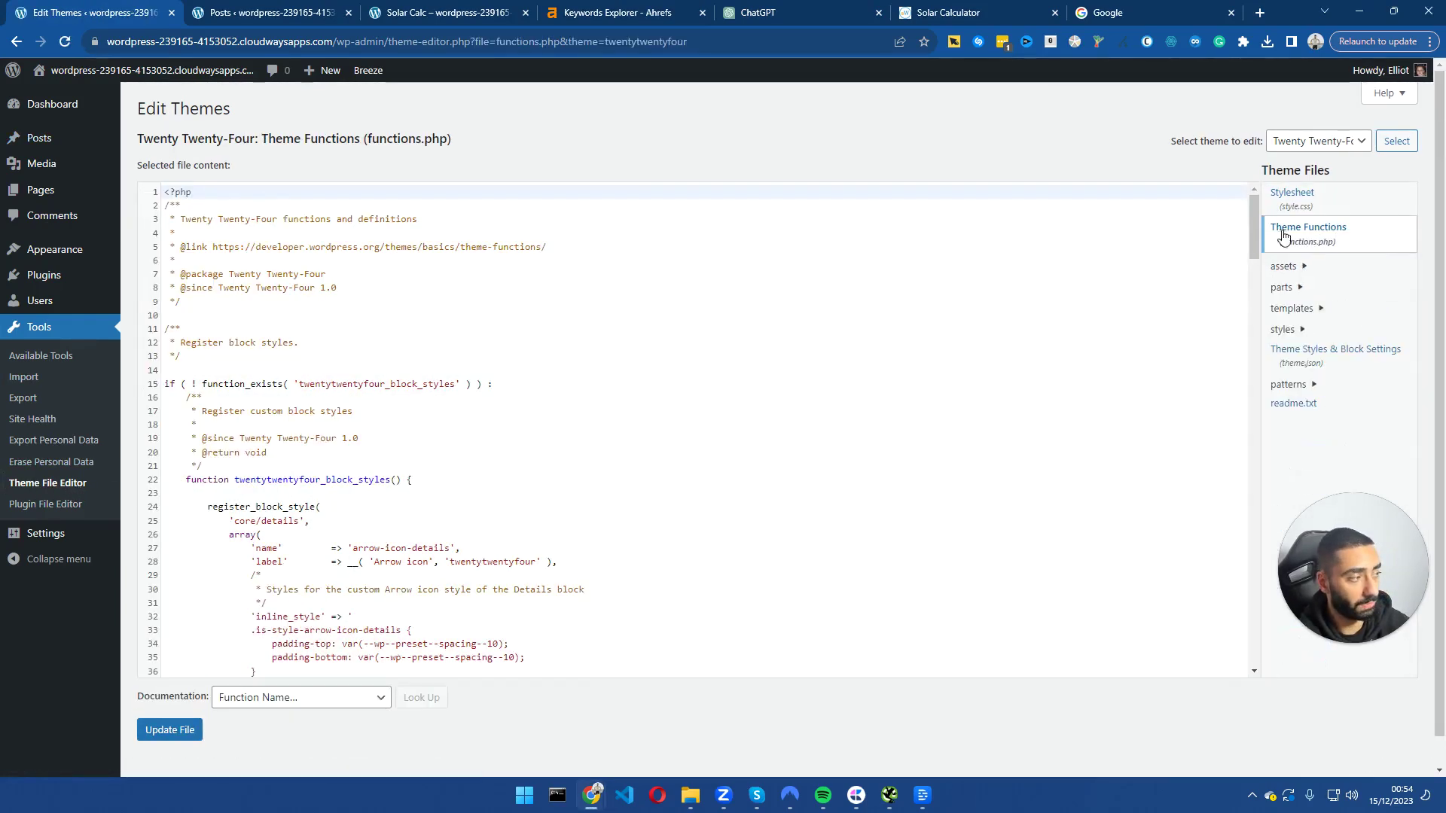
{"action": "left_click_drag", "start_coordinate": [1254, 233], "coordinate": [1236, 660]}
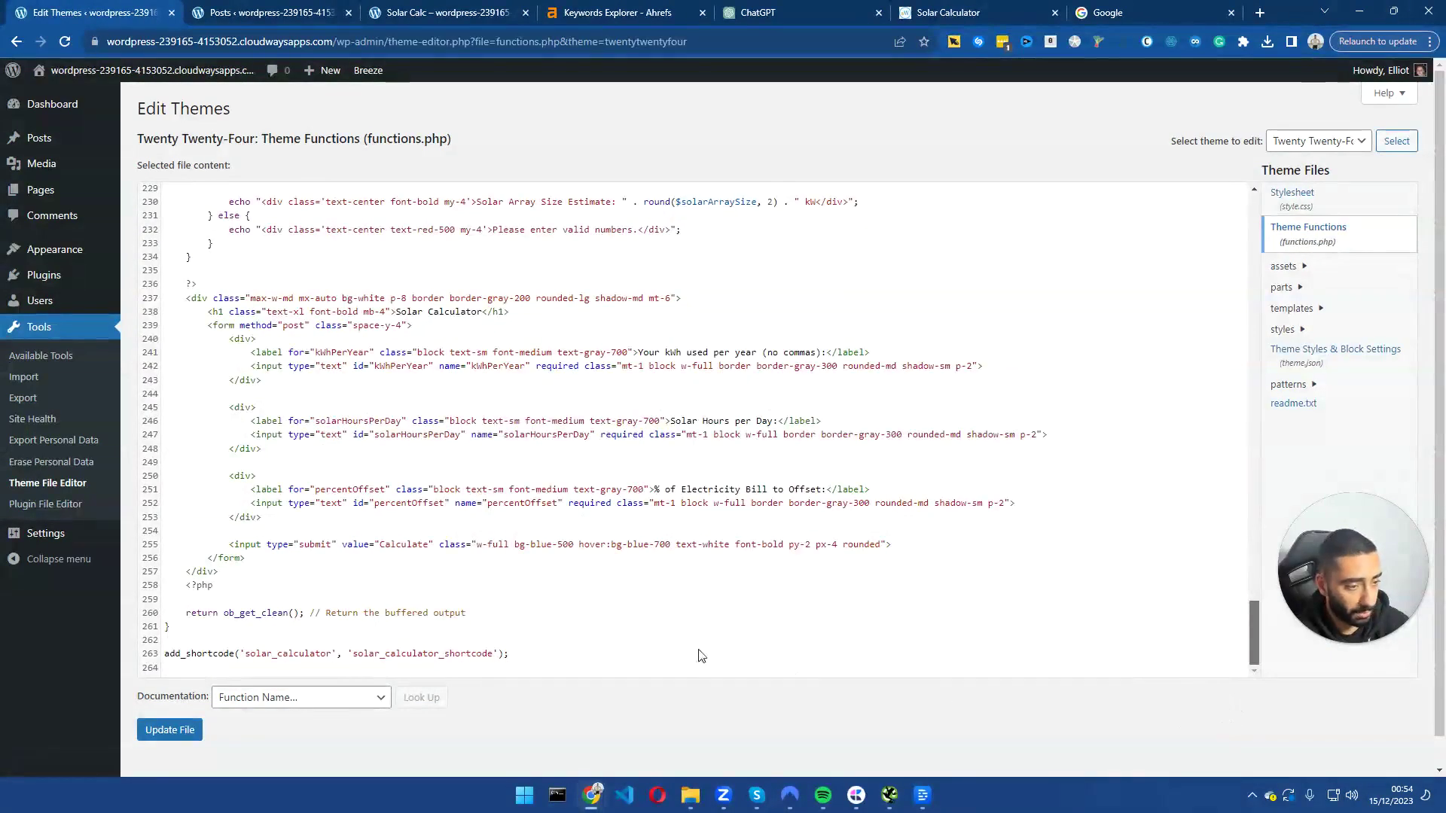
- Paste the stamp duty calculator code on a new line at the end of functions.php and update the file
{"action": "left_click", "coordinate": [535, 655]}
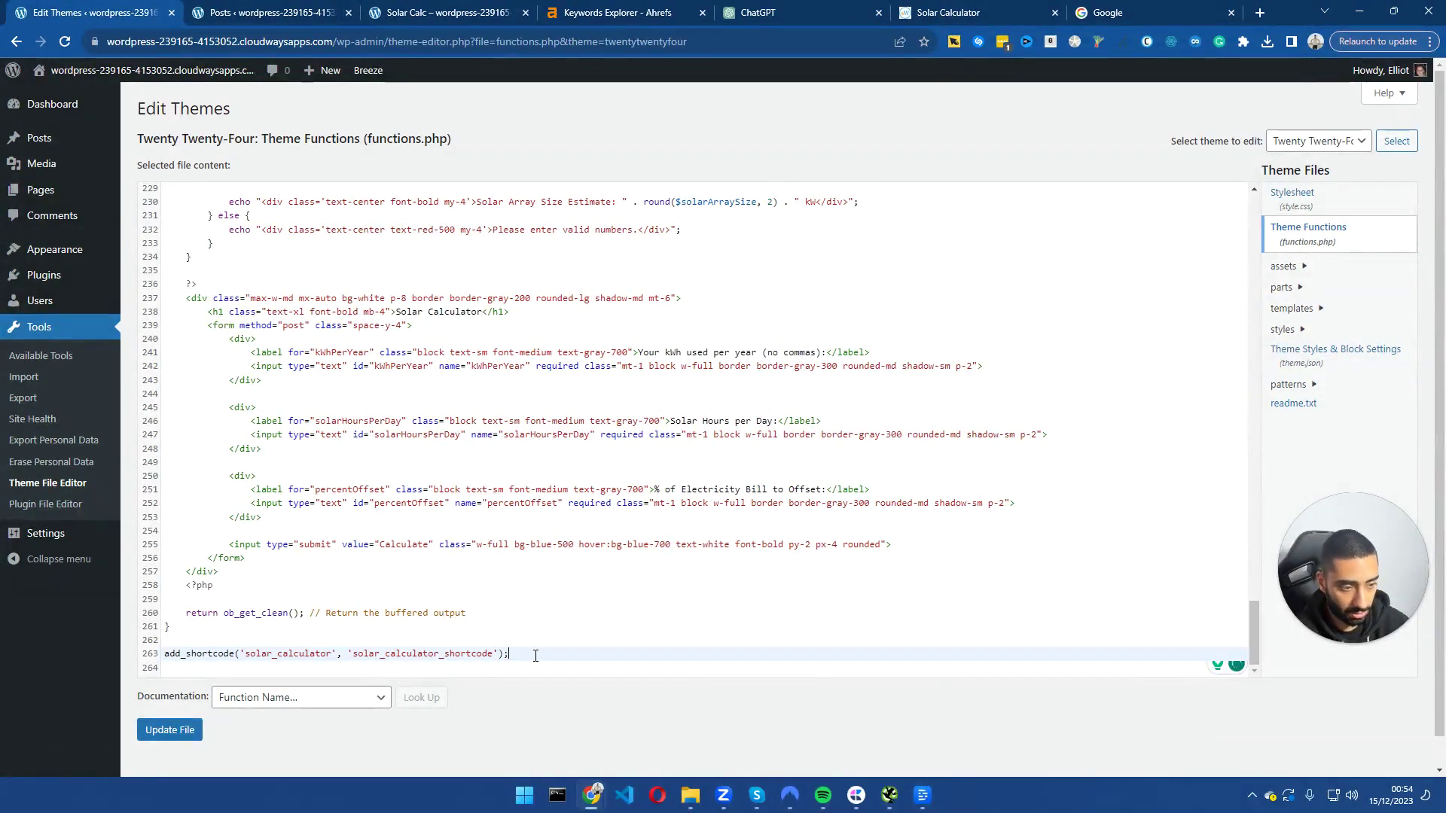
{"action": "left_click", "coordinate": [218, 666]}
{"action": "key", "text": "Return"}
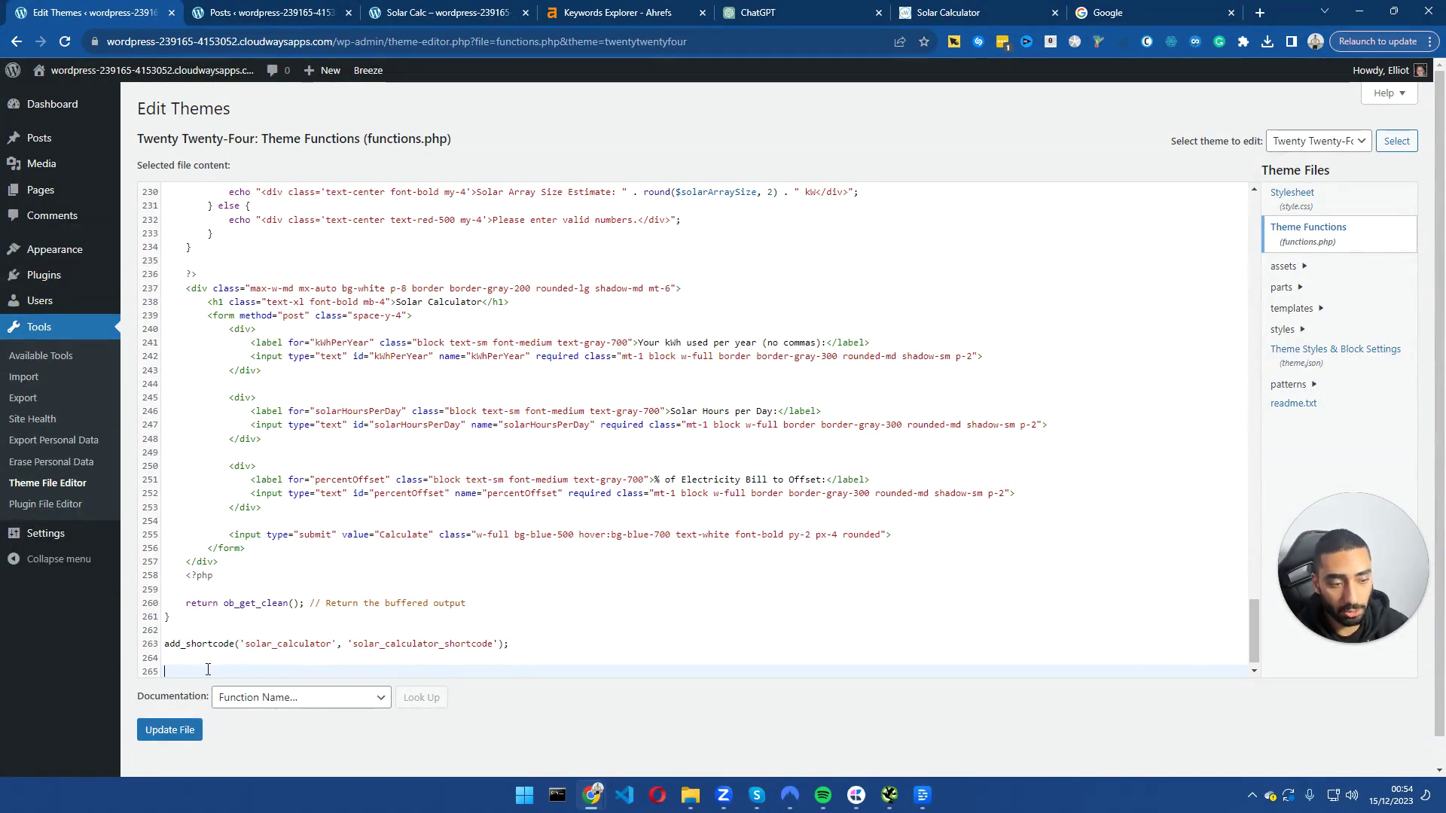
{"action": "right_click", "coordinate": [209, 668]}
{"action": "left_click", "coordinate": [250, 494]}
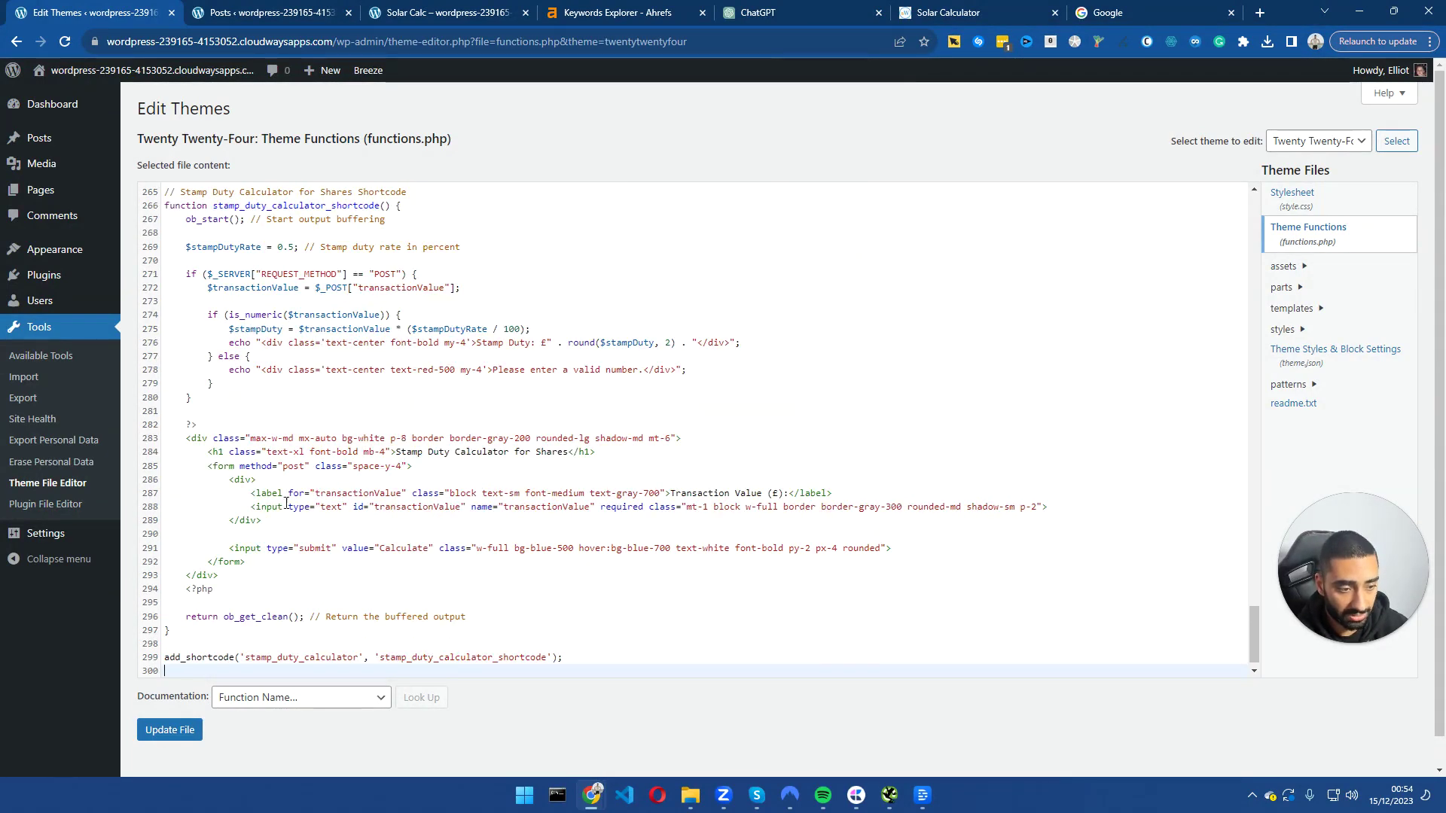
{"action": "scroll", "coordinate": [191, 553], "scroll_direction": "up", "scroll_amount": 2}
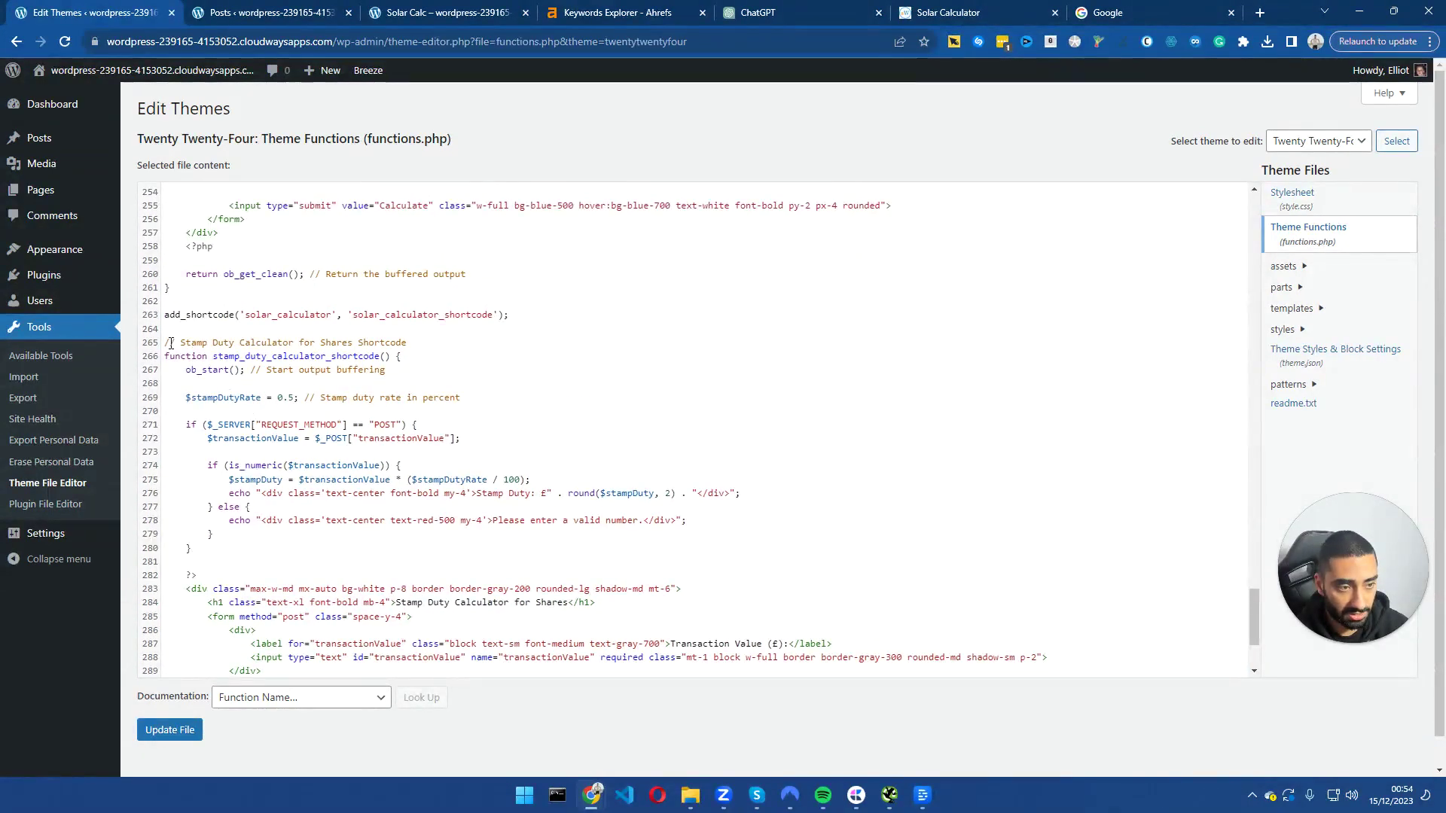
{"action": "left_click_drag", "start_coordinate": [165, 344], "coordinate": [415, 344]}
{"action": "left_click", "coordinate": [183, 729]}
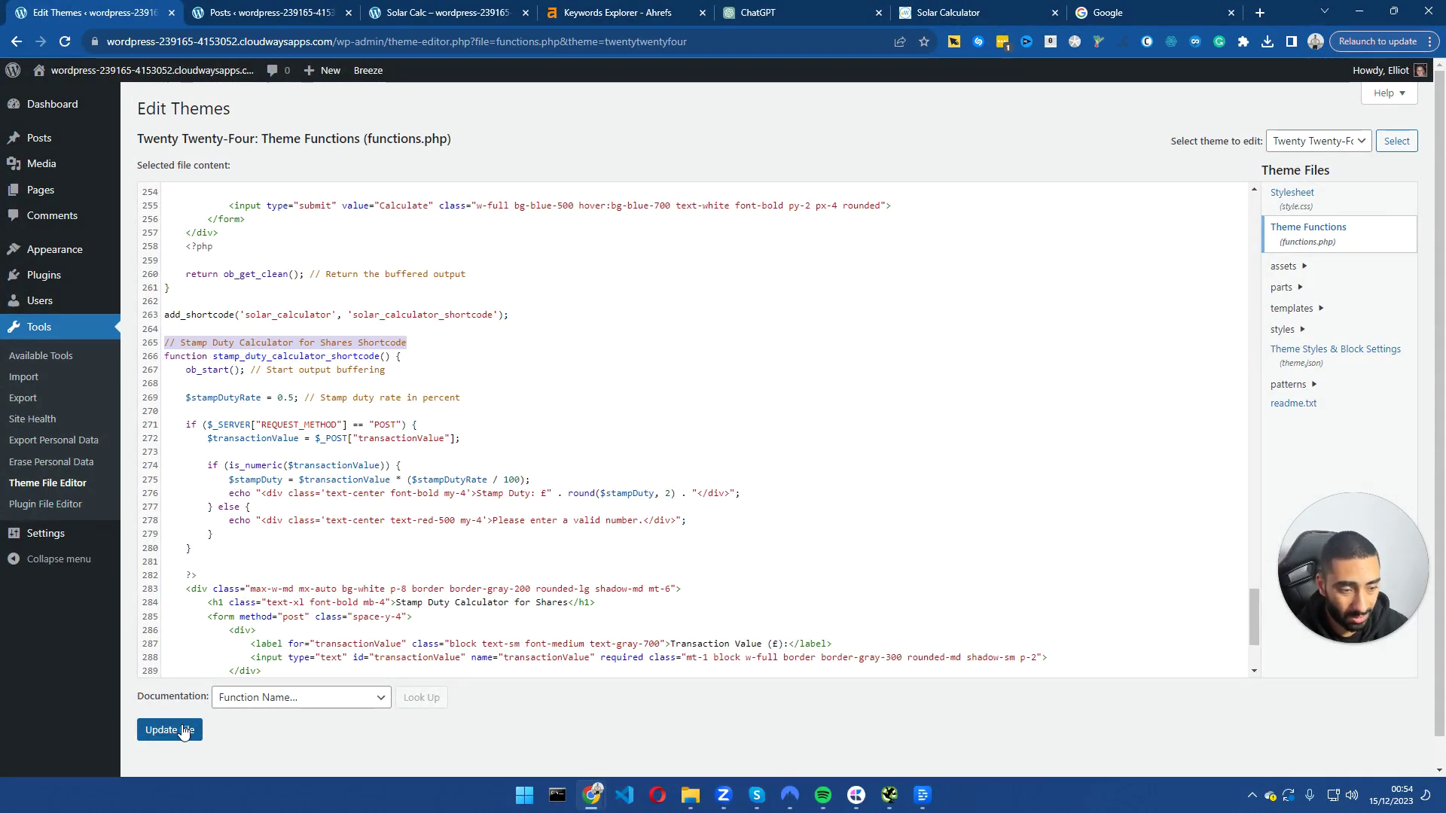
- Copy the [stamp_duty_calculator] shortcode from the ChatGPT answer
{"action": "left_click", "coordinate": [808, 11]}
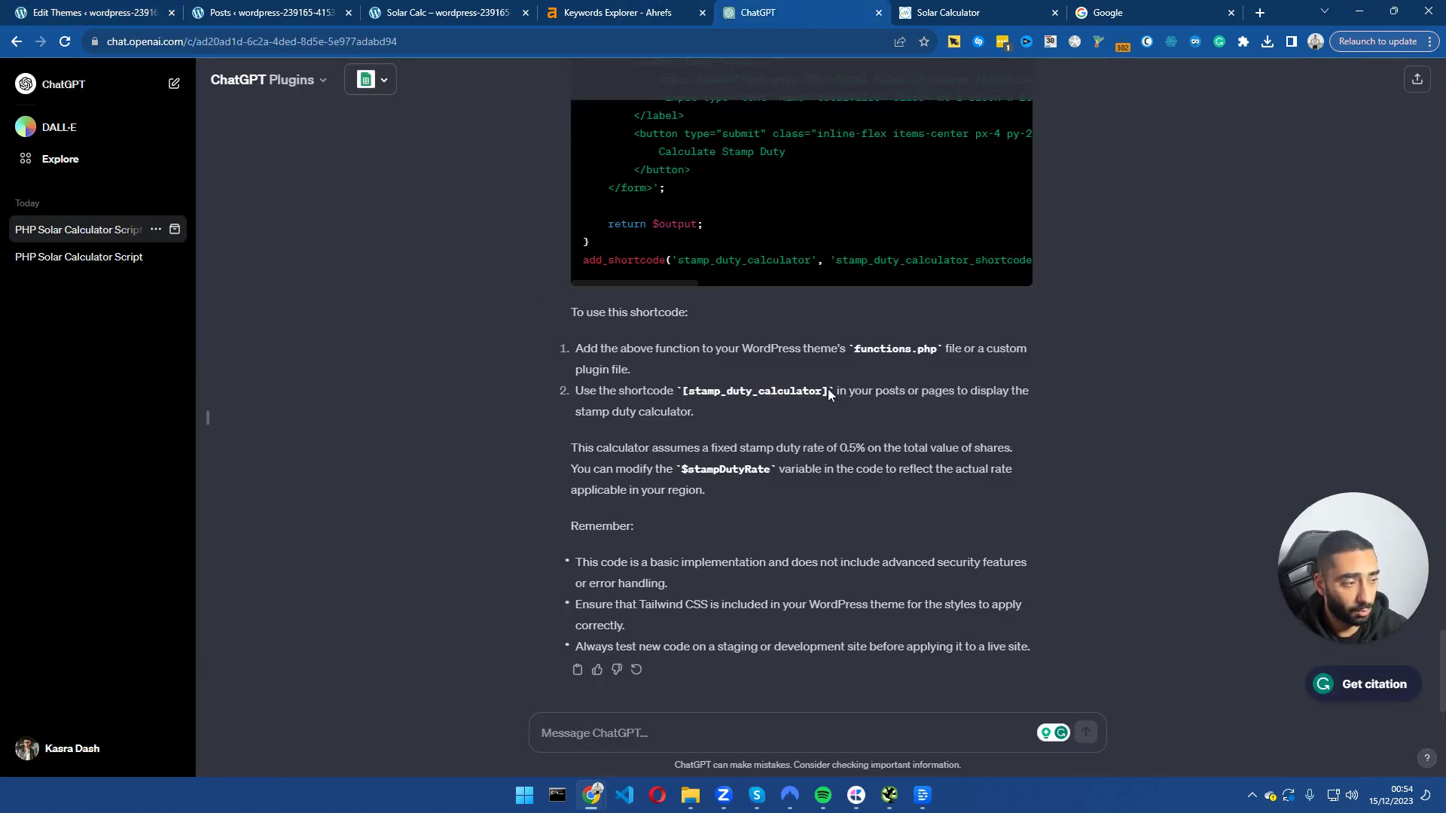
{"action": "left_click_drag", "start_coordinate": [700, 389], "coordinate": [683, 390]}
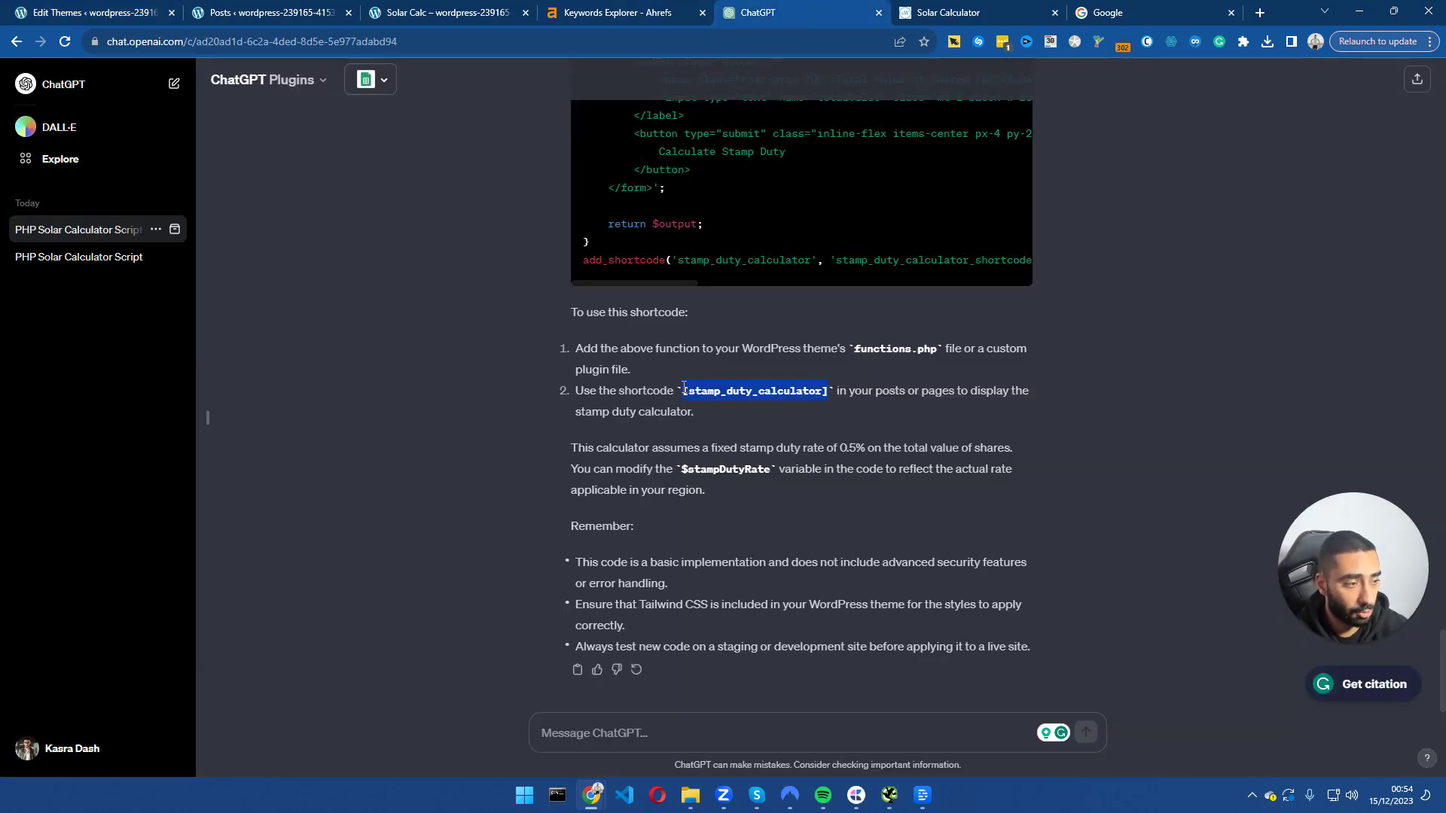
{"action": "right_click", "coordinate": [707, 395]}
{"action": "left_click", "coordinate": [729, 405]}
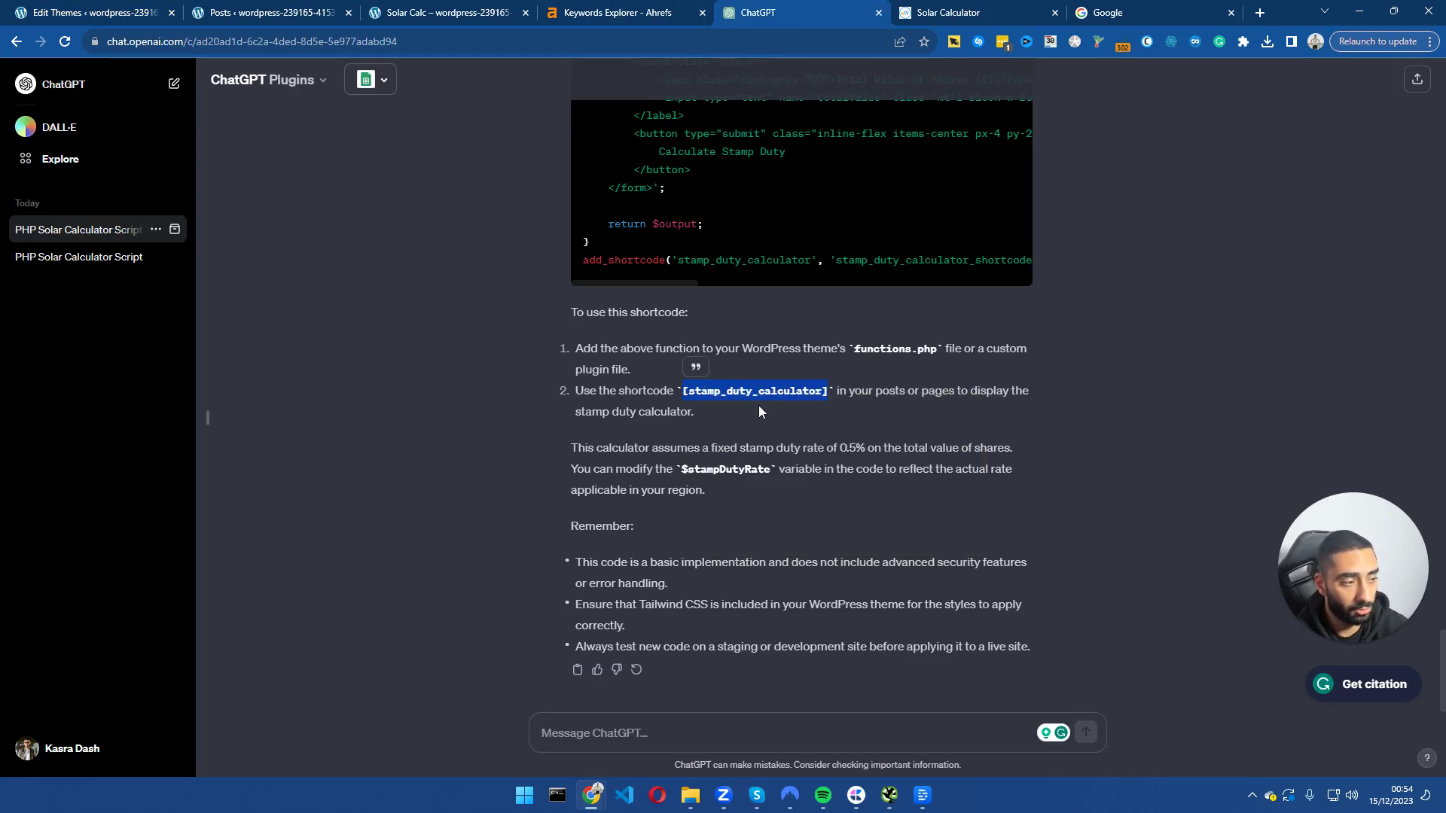
- Create a new WordPress post titled 'Stamp Duty Calc'
{"action": "left_click", "coordinate": [141, 9]}
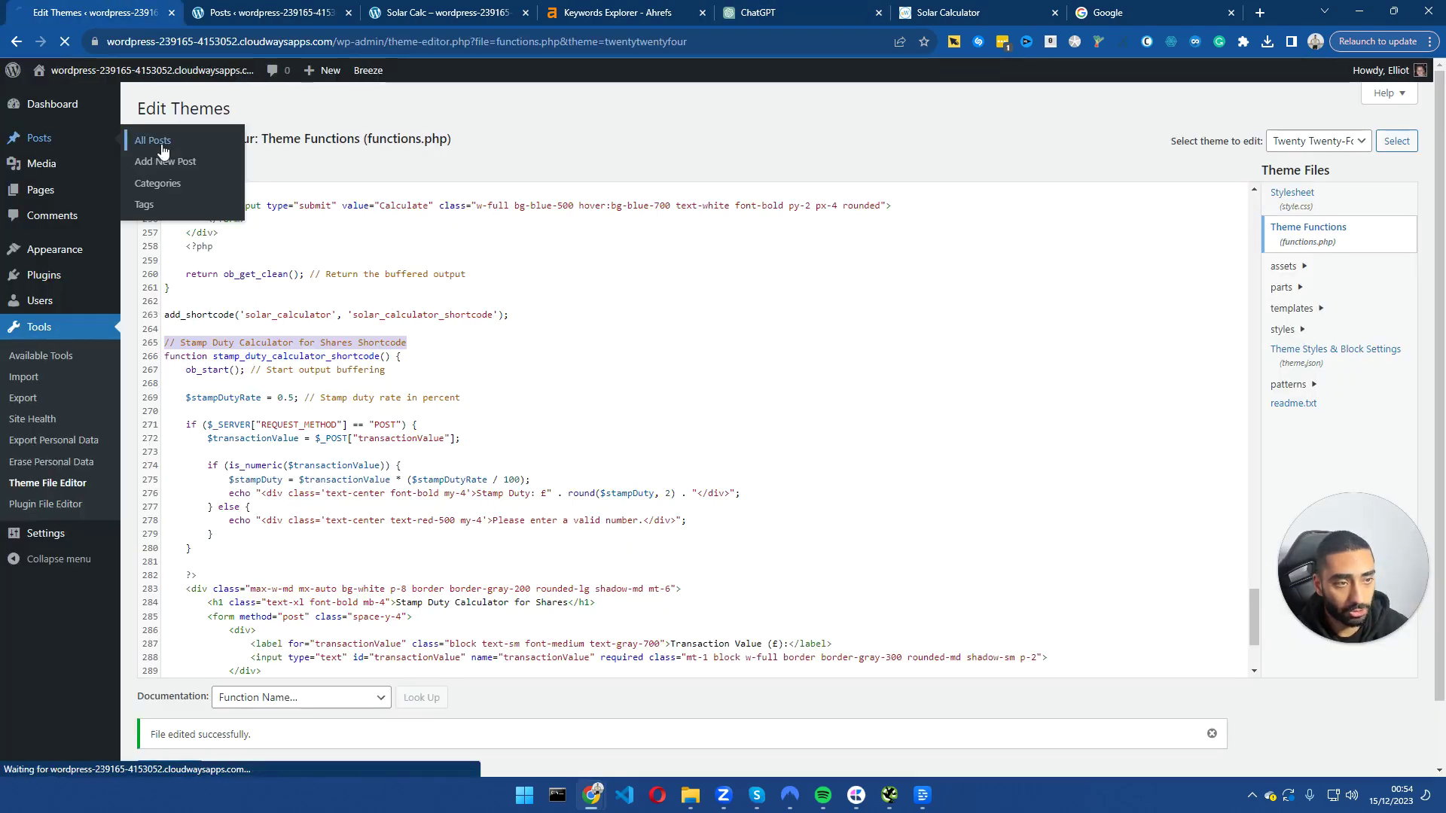
{"action": "left_click", "coordinate": [224, 139]}
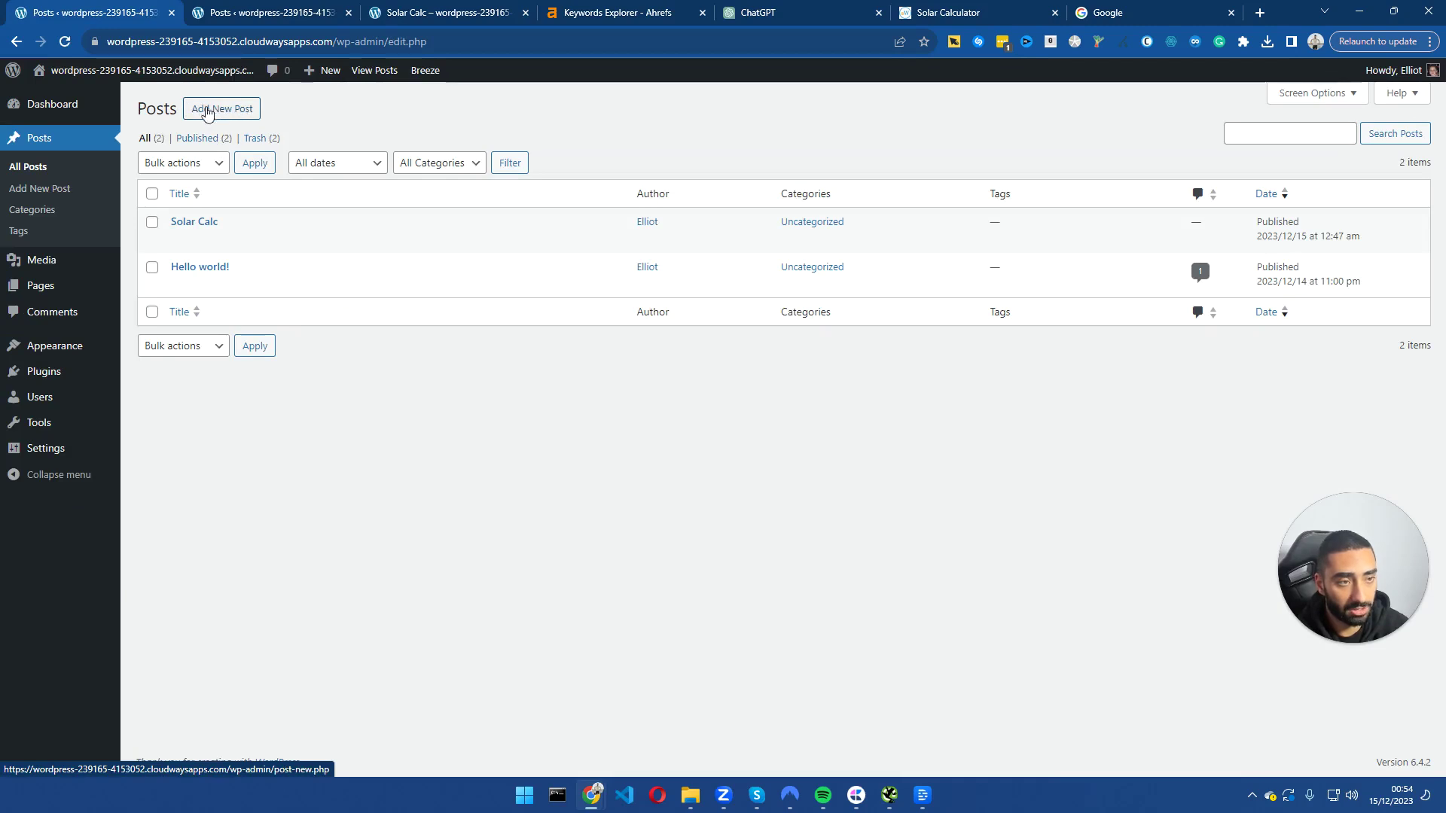
{"action": "left_click", "coordinate": [229, 110]}
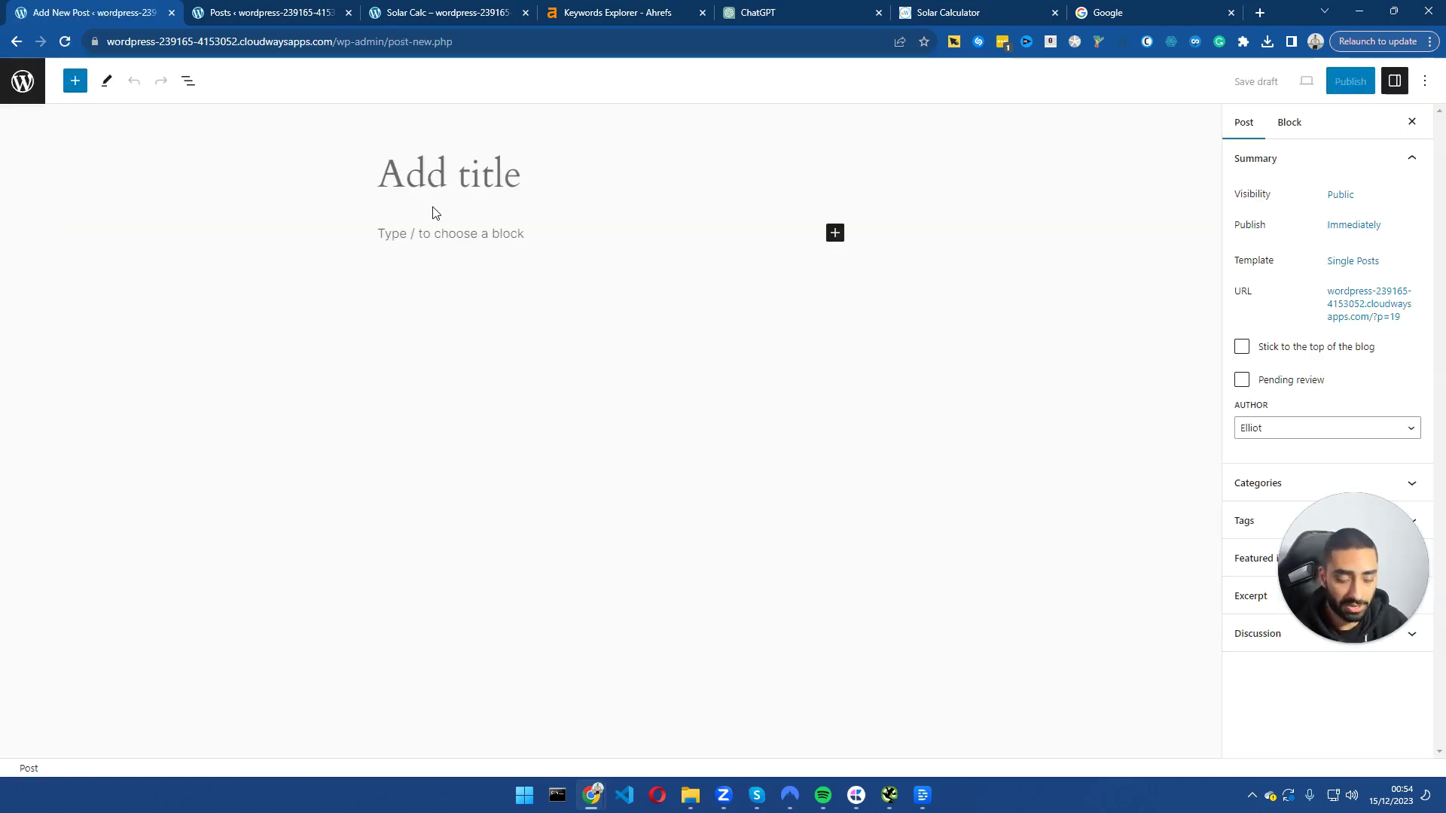
{"action": "type", "text": "Stamp Duty Calc"}
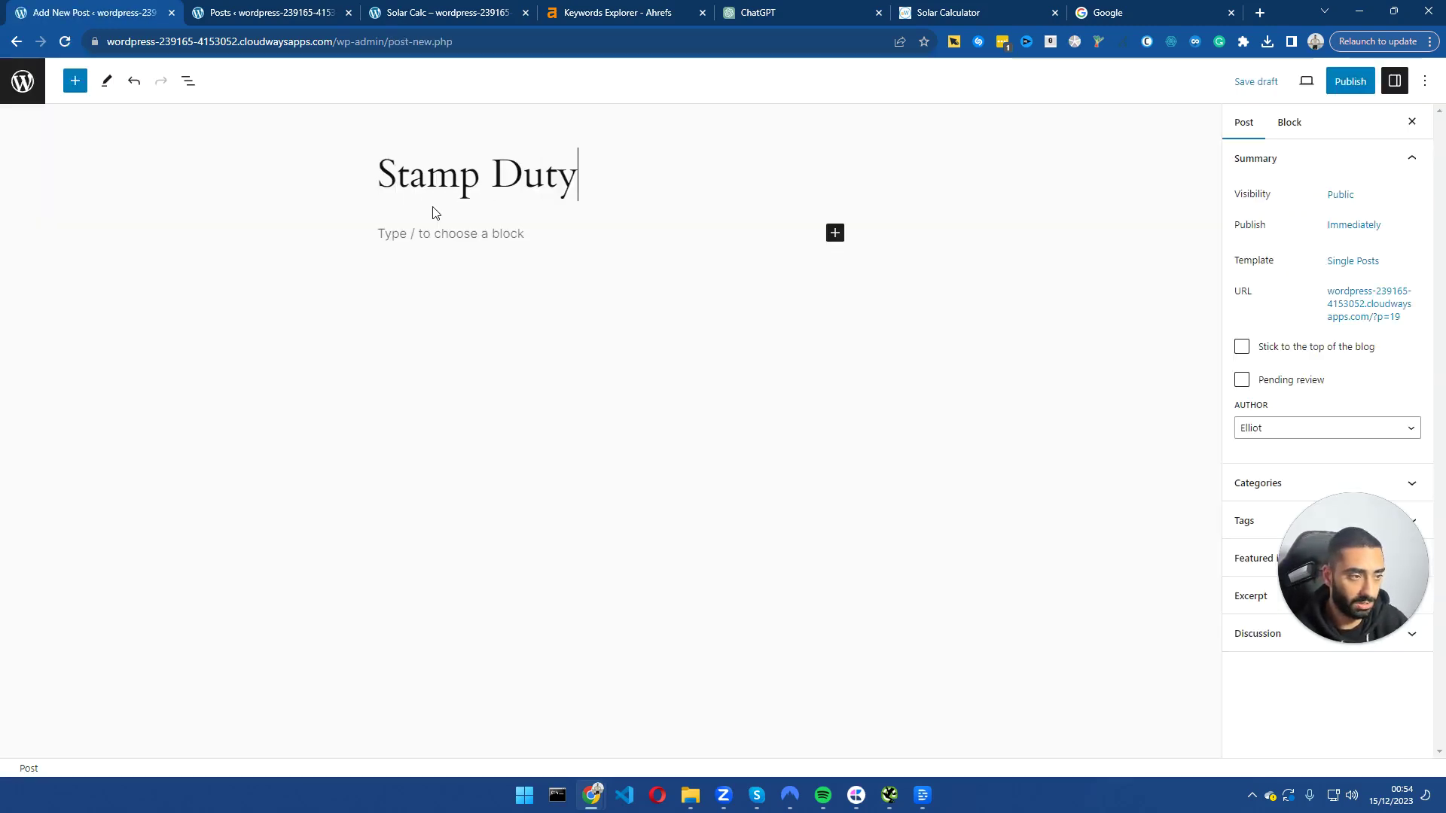
- Add a Shortcode block containing [stamp_duty_calculator] and publish the post
{"action": "left_click", "coordinate": [439, 234]}
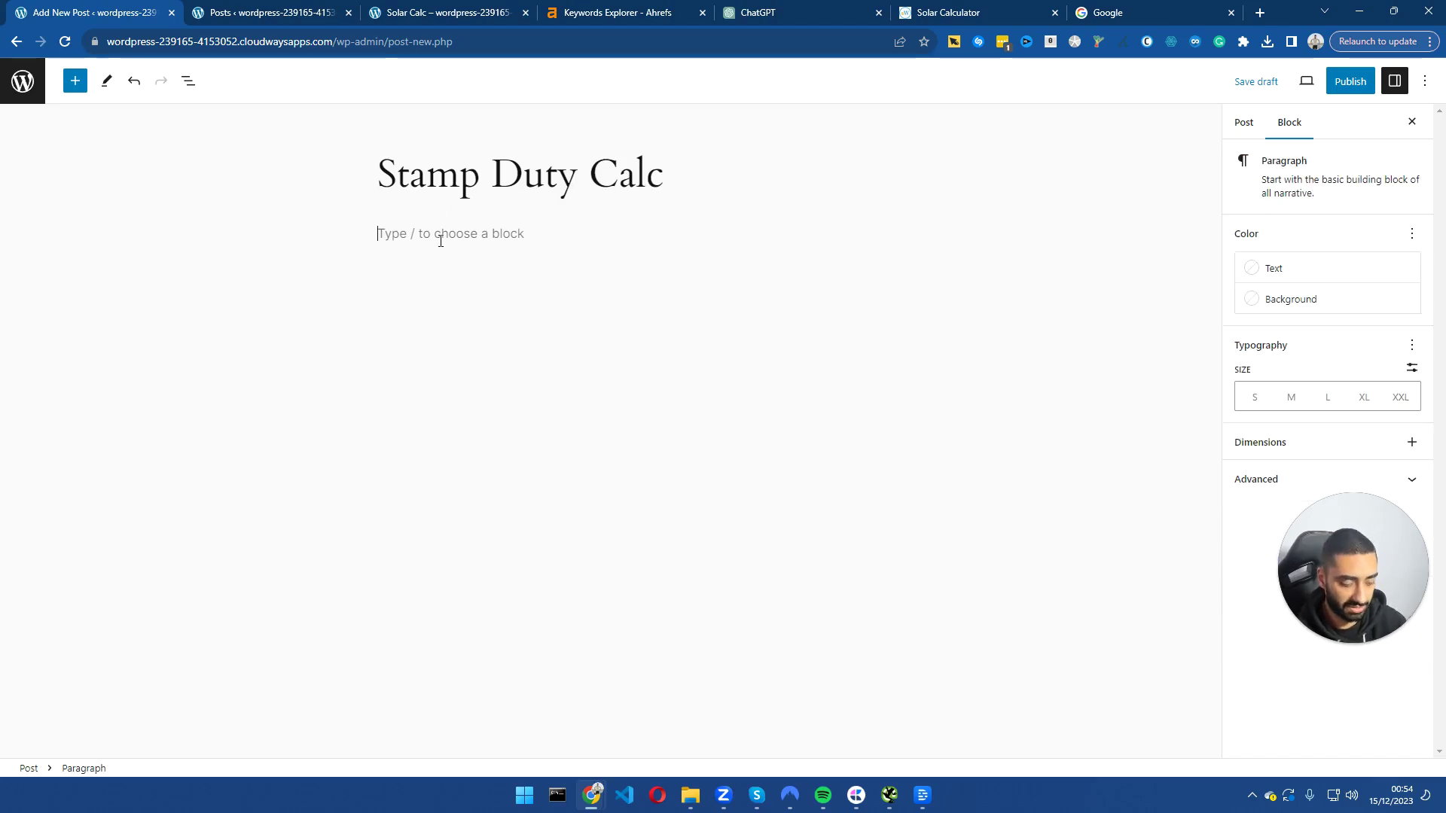
{"action": "type", "text": "//"}
{"action": "key", "text": "BackSpace"}
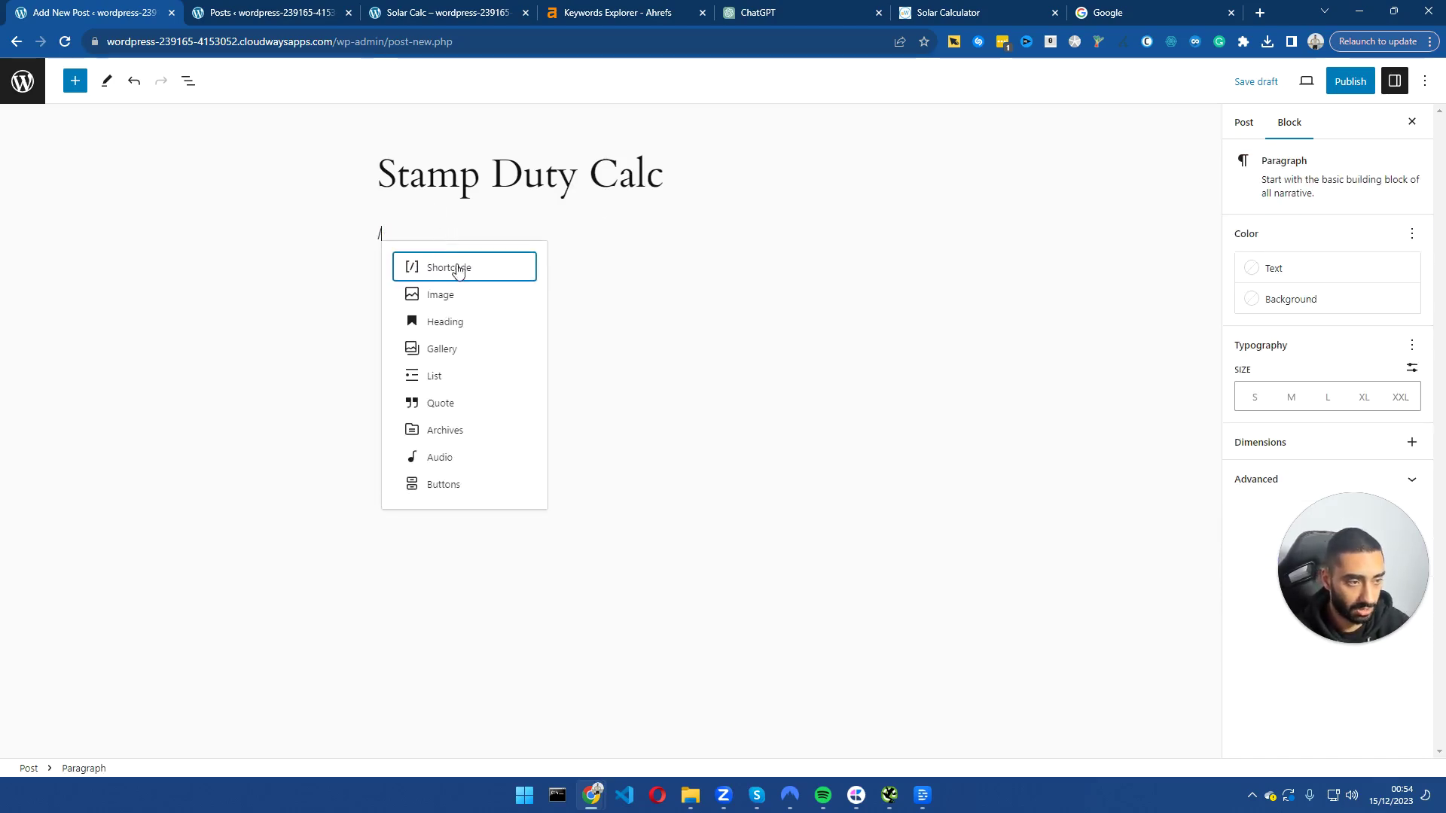
{"action": "left_click", "coordinate": [456, 273]}
{"action": "key", "text": "ctrl+v"}
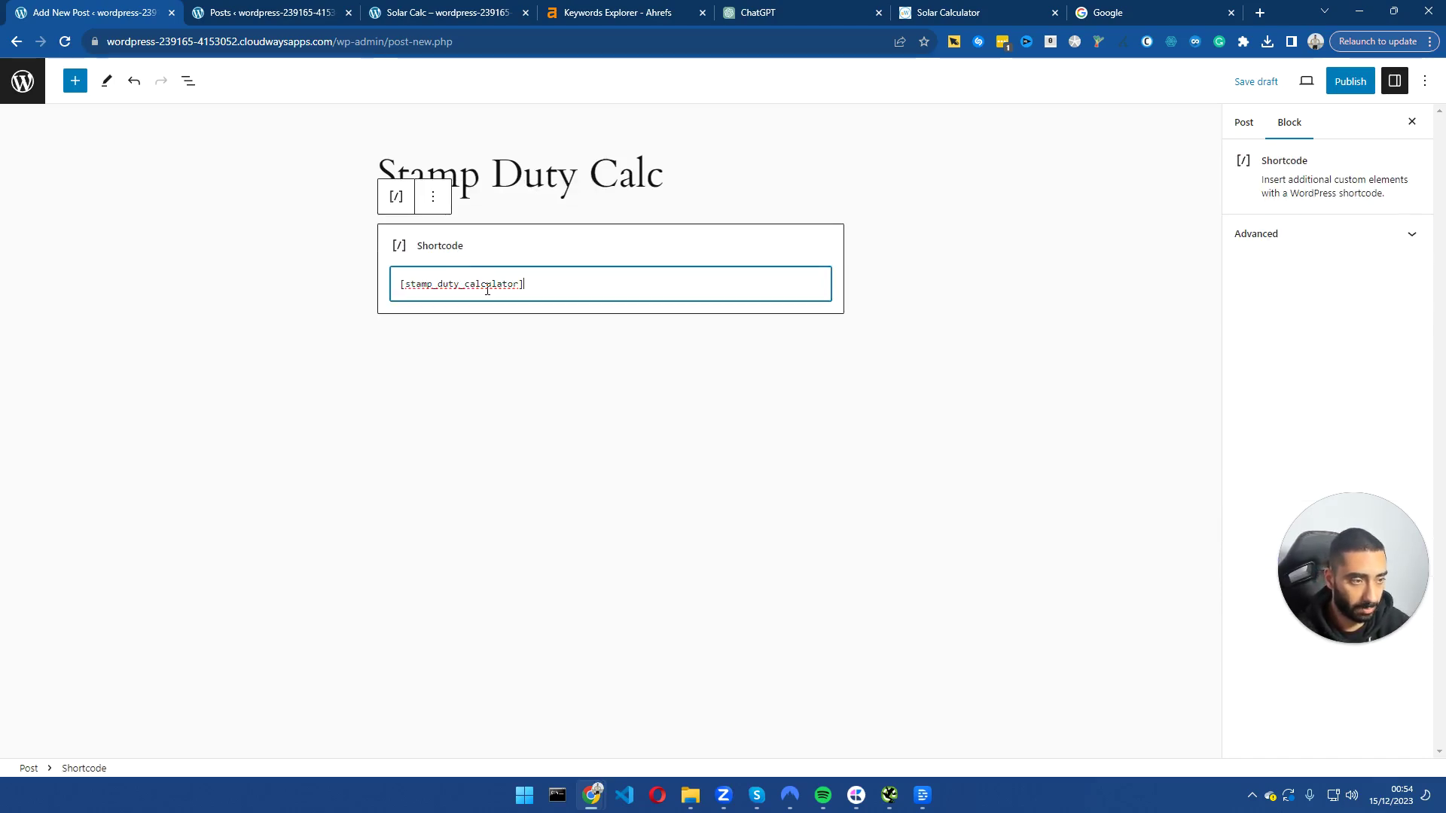
{"action": "left_click", "coordinate": [1347, 88]}
{"action": "left_click", "coordinate": [1291, 80]}
- On the live Stamp Duty Calc post, calculate a 50000 transaction value to get Stamp Duty: £250
{"action": "left_click", "coordinate": [131, 732]}
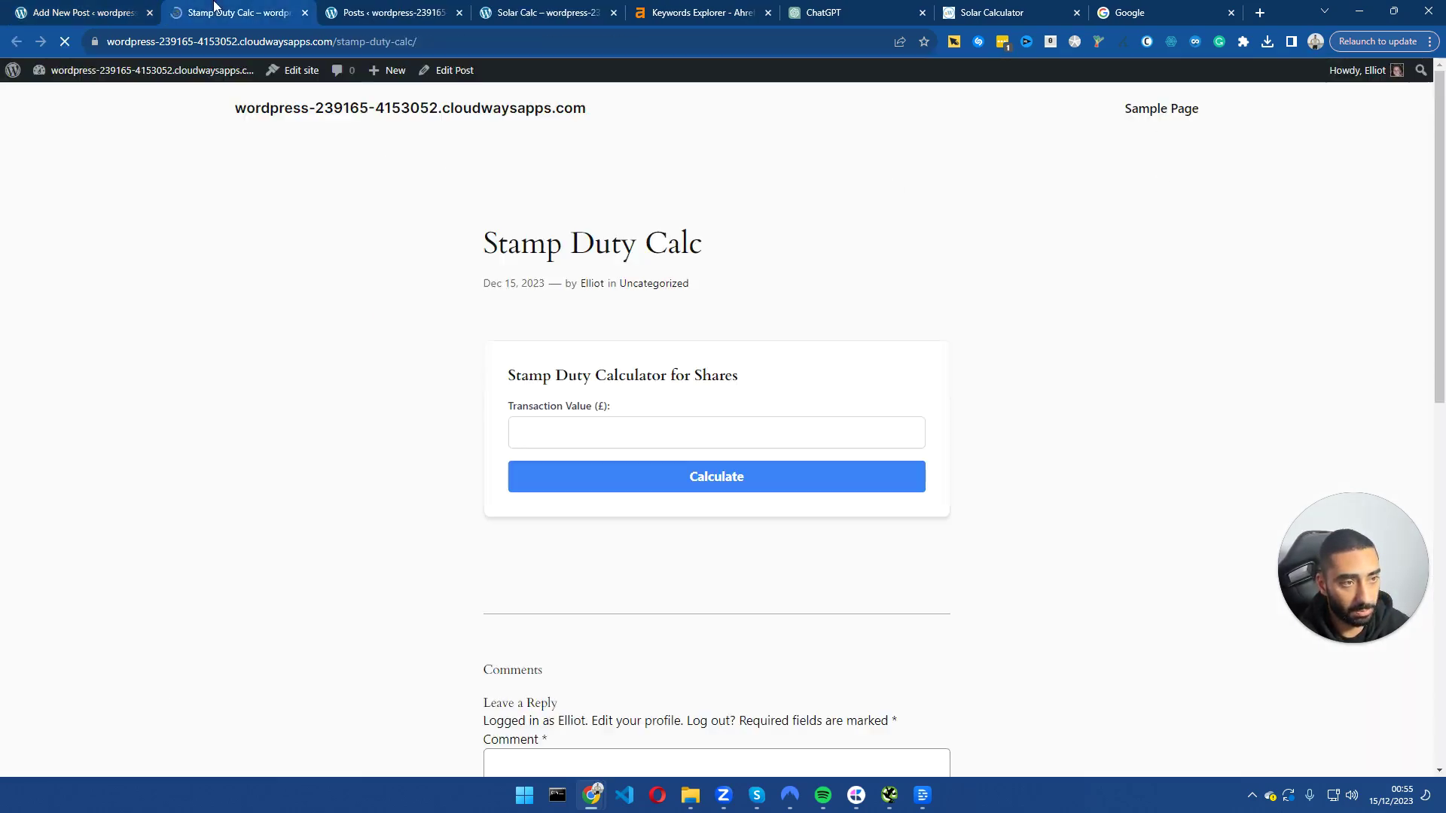
{"action": "left_click_drag", "start_coordinate": [510, 370], "coordinate": [749, 374]}
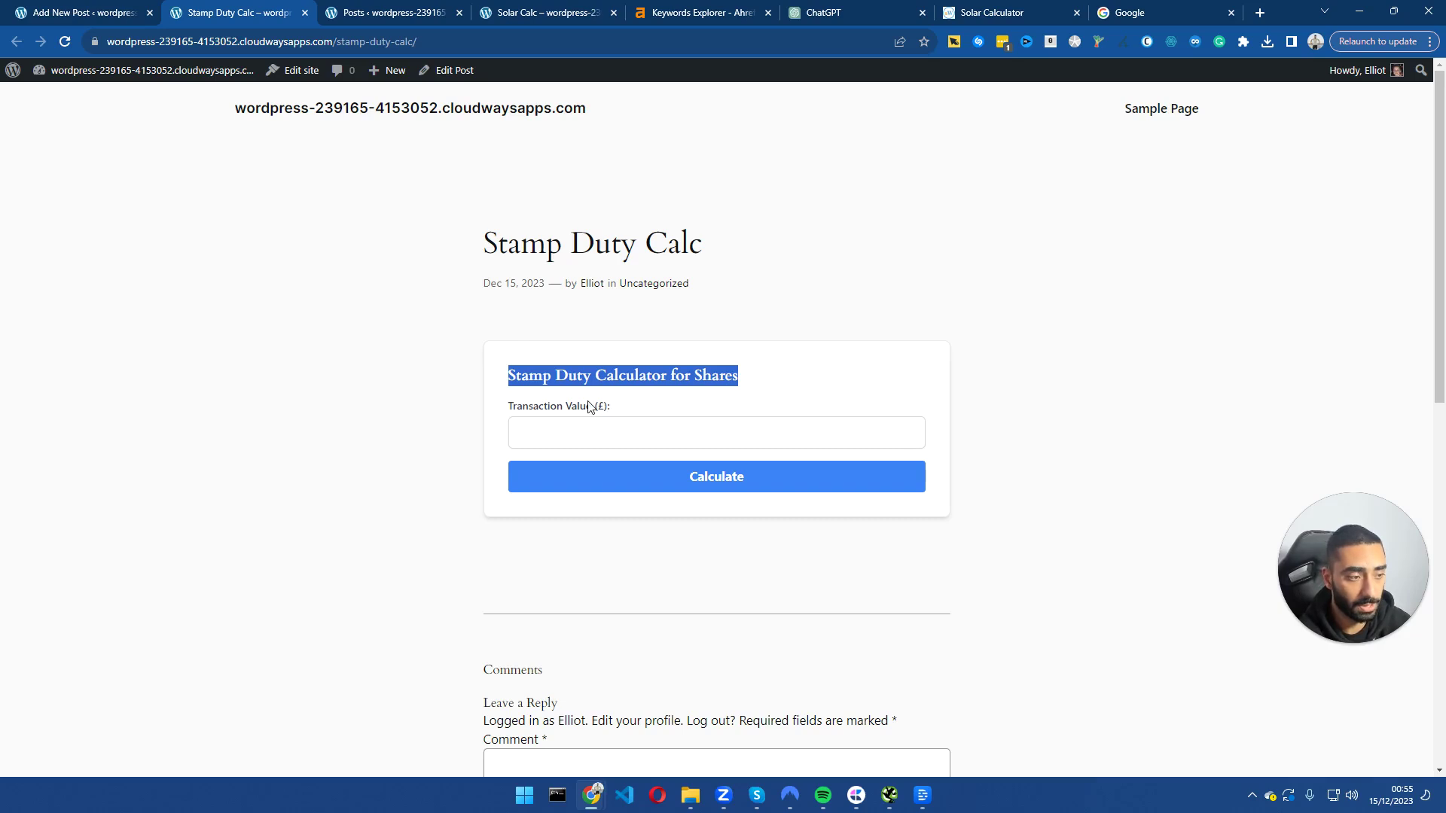
{"action": "left_click", "coordinate": [563, 429]}
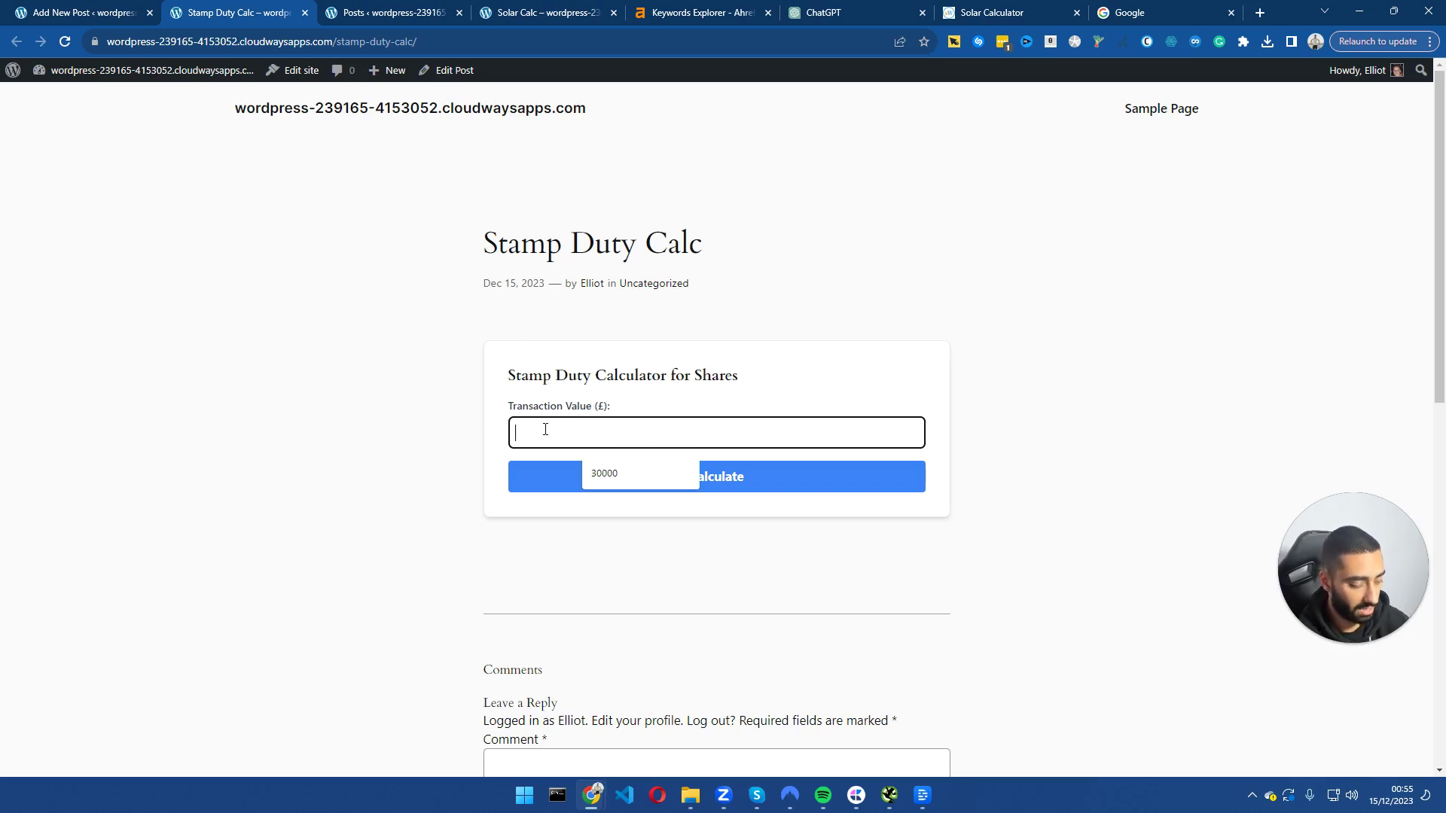
{"action": "type", "text": "50000"}
{"action": "left_click", "coordinate": [687, 482]}
{"action": "left_click_drag", "start_coordinate": [642, 355], "coordinate": [823, 362]}
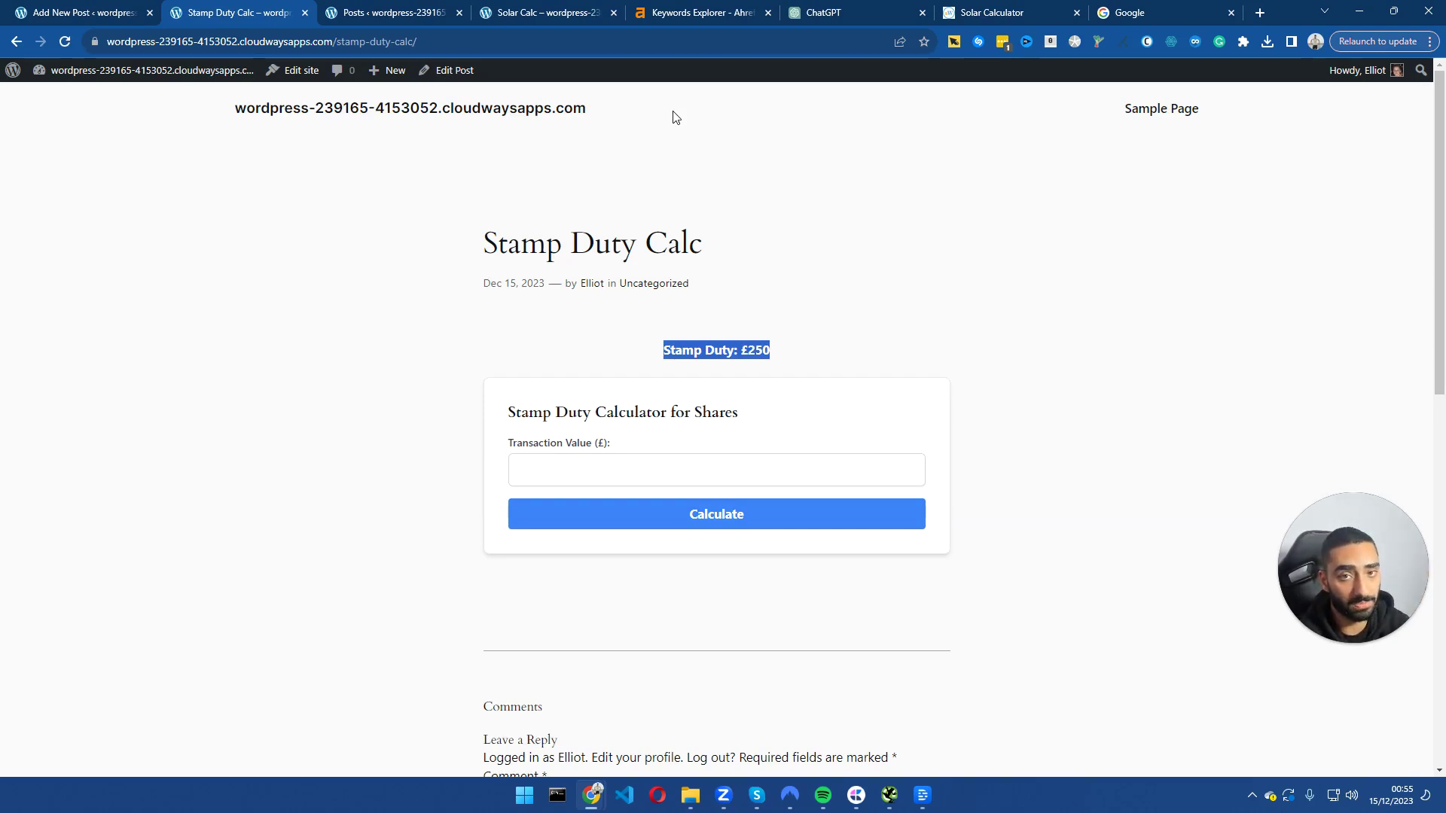
- Scroll up to the PHP code in ChatGPT and highlight the $stampDutyRate = 0.005 line's 0.5% comment
{"action": "left_click", "coordinate": [817, 11]}
{"action": "scroll", "coordinate": [512, 306], "scroll_direction": "up", "scroll_amount": 4}
{"action": "scroll", "coordinate": [809, 278], "scroll_direction": "up", "scroll_amount": 1}
{"action": "left_click_drag", "start_coordinate": [659, 240], "coordinate": [800, 243]}
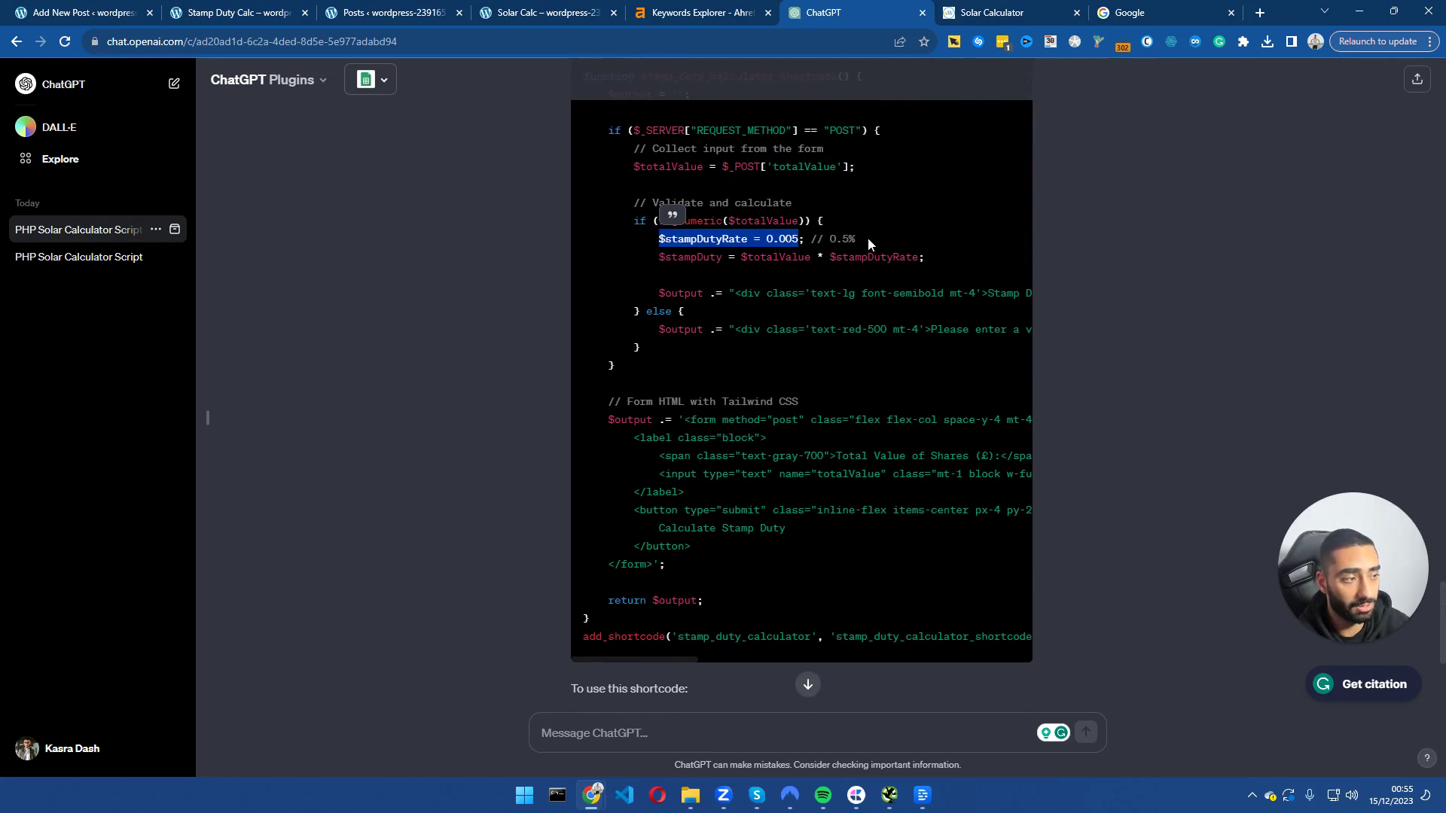
{"action": "left_click", "coordinate": [683, 238]}
{"action": "scroll", "coordinate": [693, 249], "scroll_direction": "down", "scroll_amount": 1}
{"action": "scroll", "coordinate": [781, 259], "scroll_direction": "up", "scroll_amount": 1}
{"action": "left_click_drag", "start_coordinate": [827, 238], "coordinate": [874, 241]}
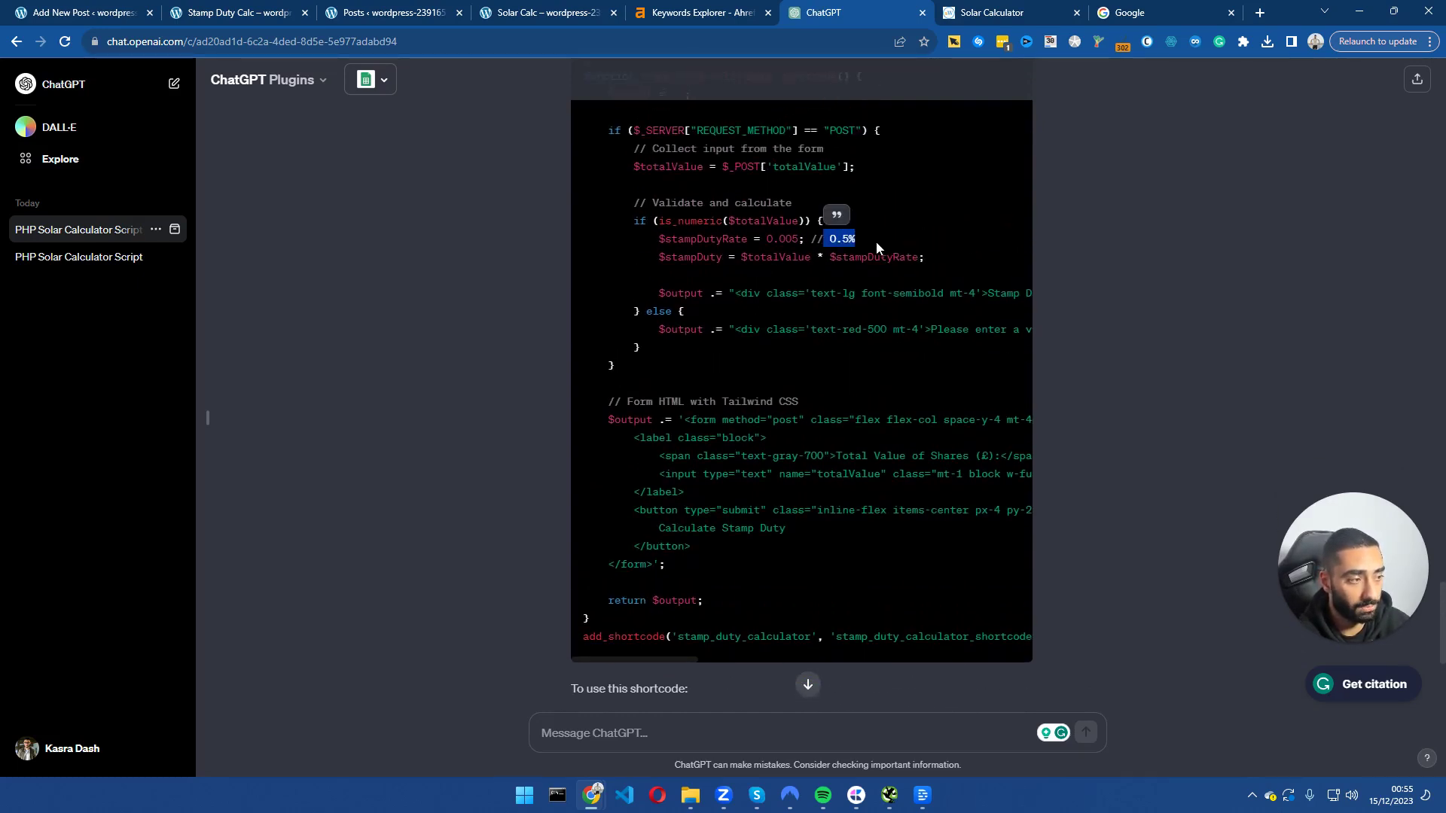